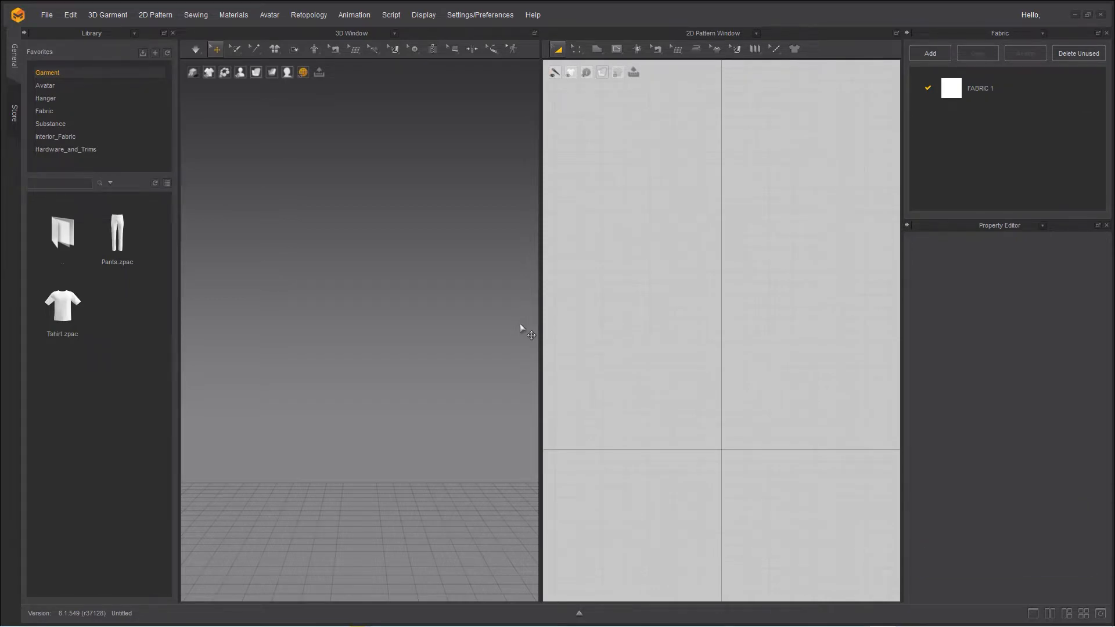
# Step: Add the male_BaseMesh OBJ file to the scene as an avatar, adjusting the scale percentage on import
pyautogui.click(46, 15)
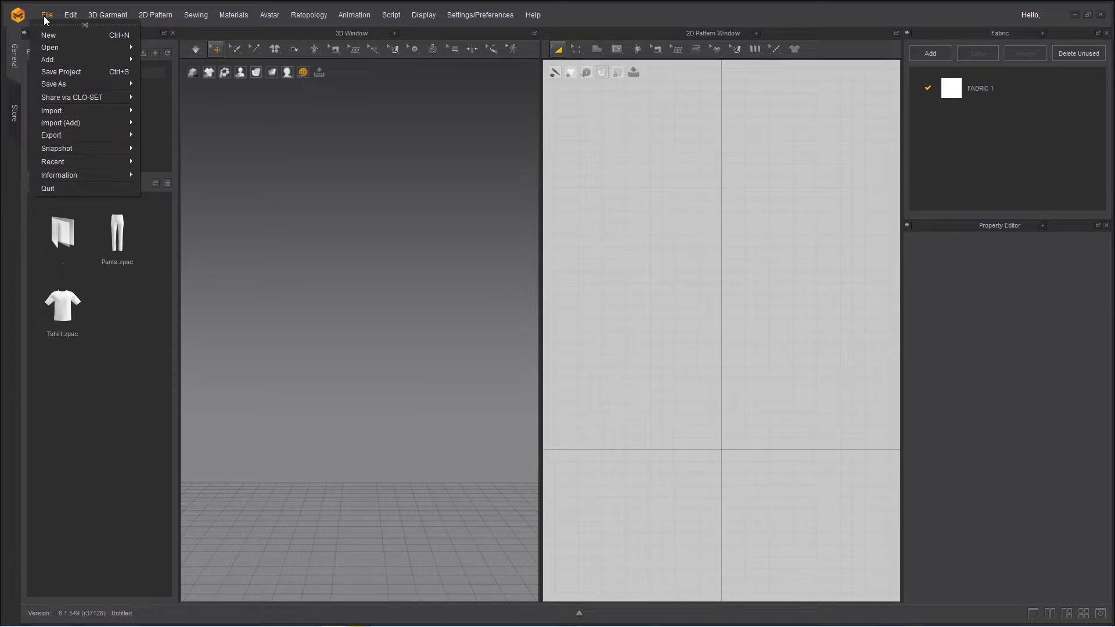
pyautogui.moveTo(108, 110)
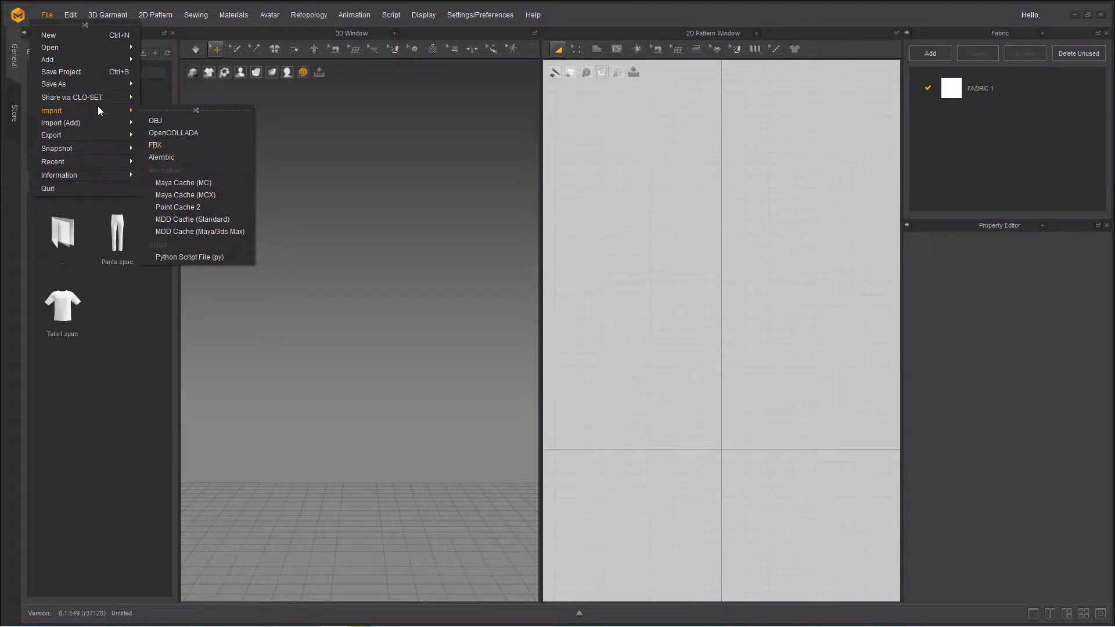
pyautogui.moveTo(64, 62)
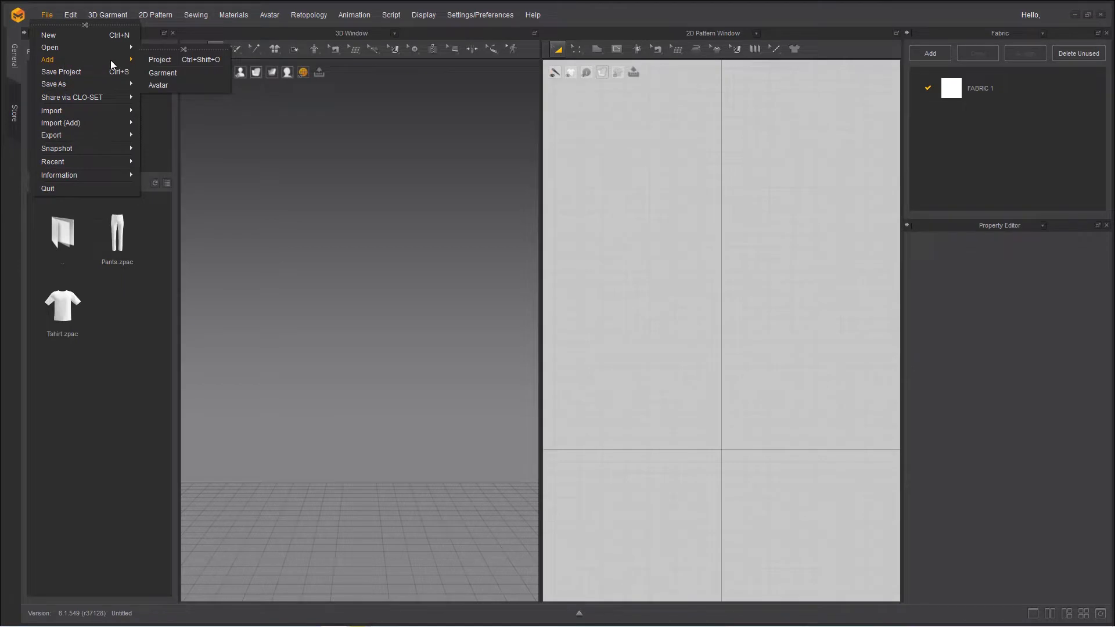
pyautogui.click(166, 85)
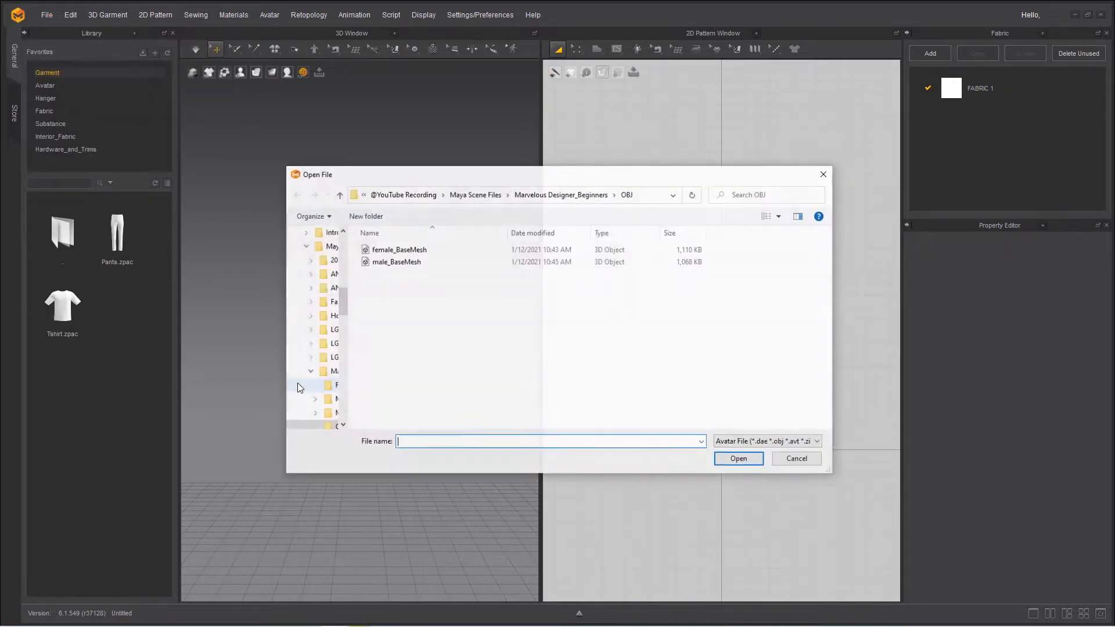
pyautogui.click(393, 262)
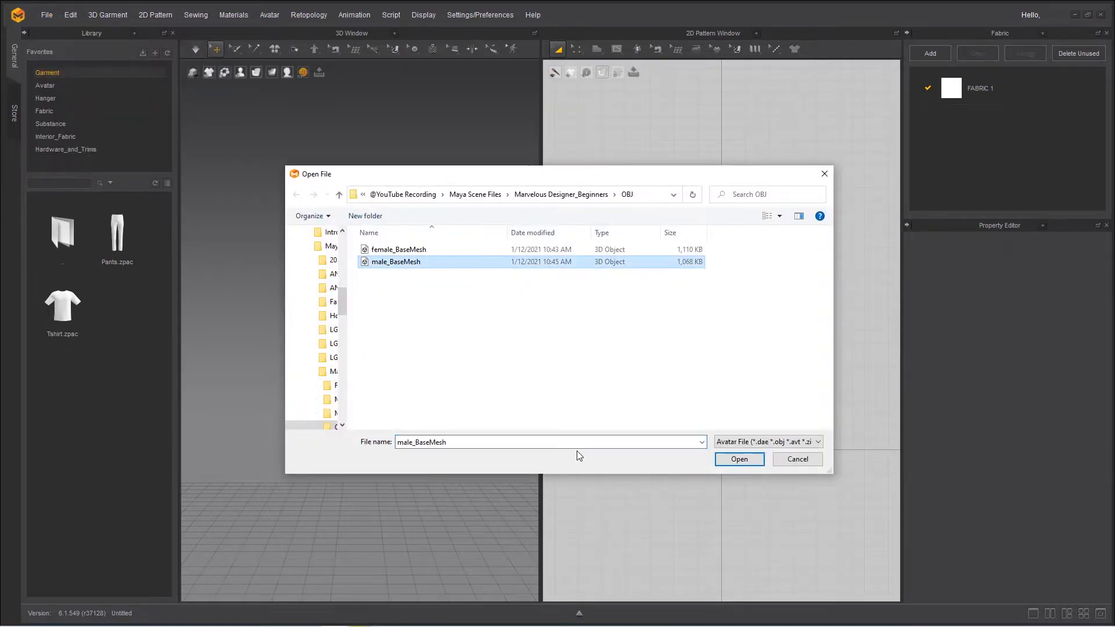
pyautogui.click(733, 460)
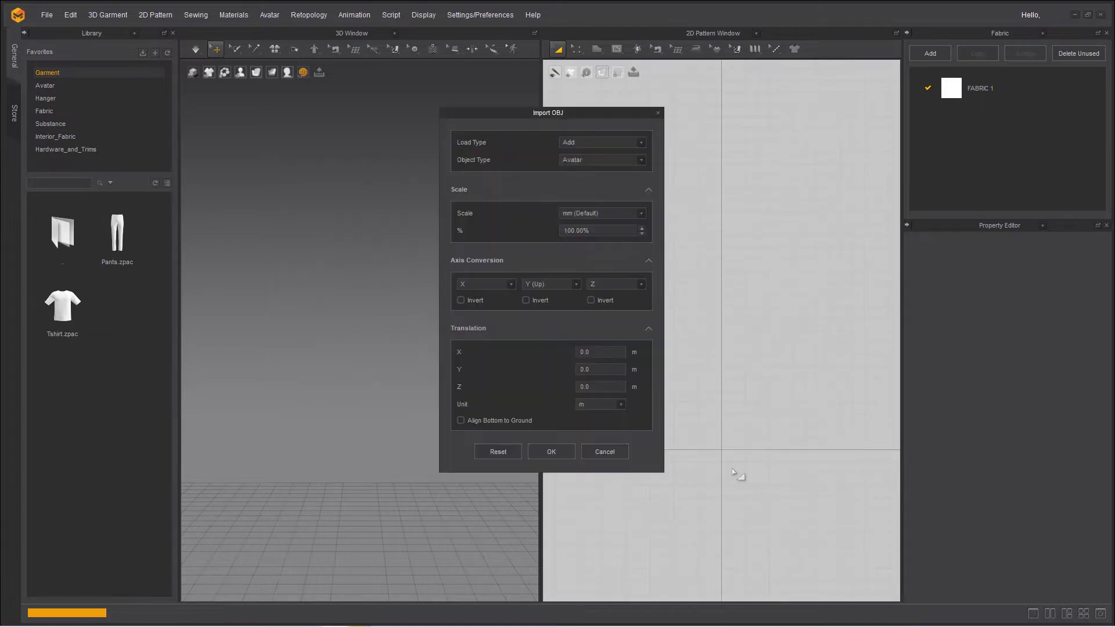
pyautogui.doubleClick(574, 231)
pyautogui.click(572, 231)
pyautogui.click(552, 456)
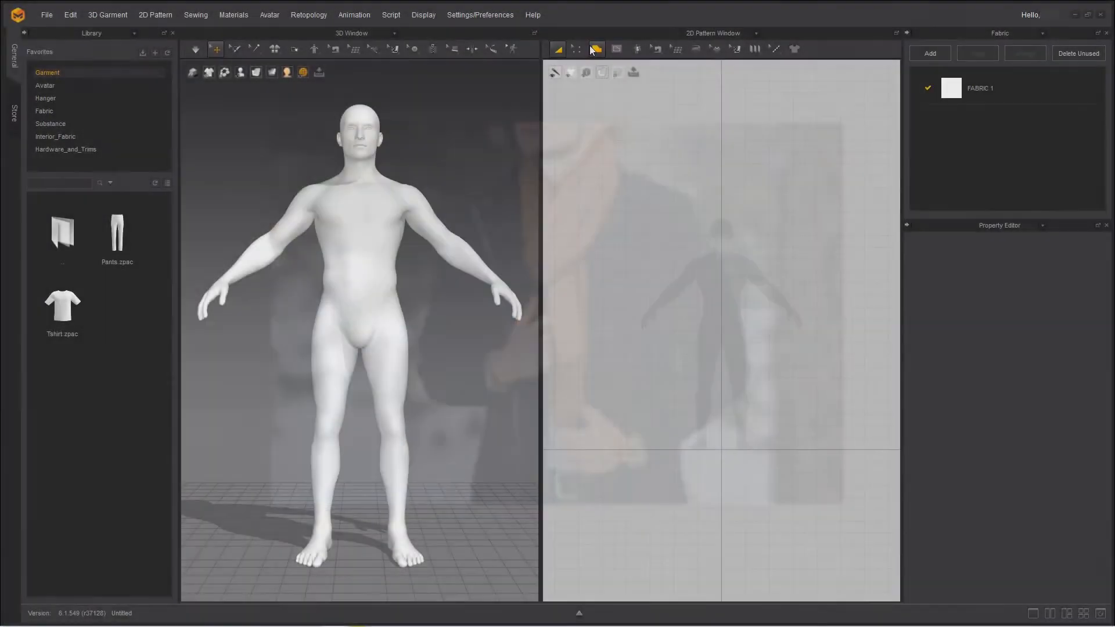
# Step: Draw a tall rectangle pattern about 600 mm wide and 2600 mm high beside the avatar's silhouette, ending at its feet
pyautogui.click(595, 50)
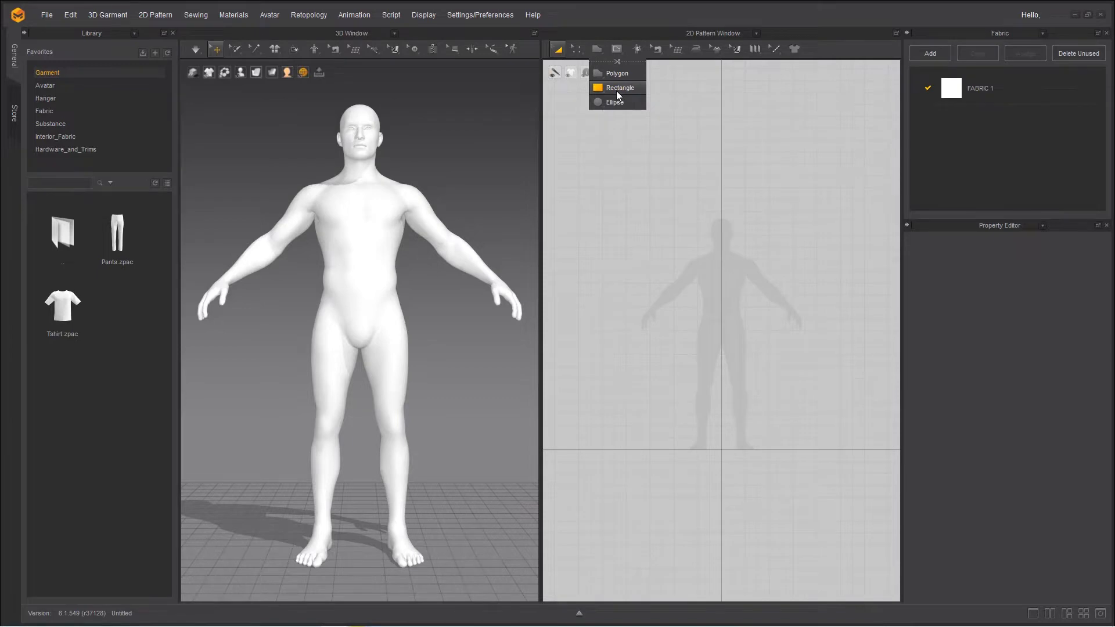
pyautogui.click(617, 90)
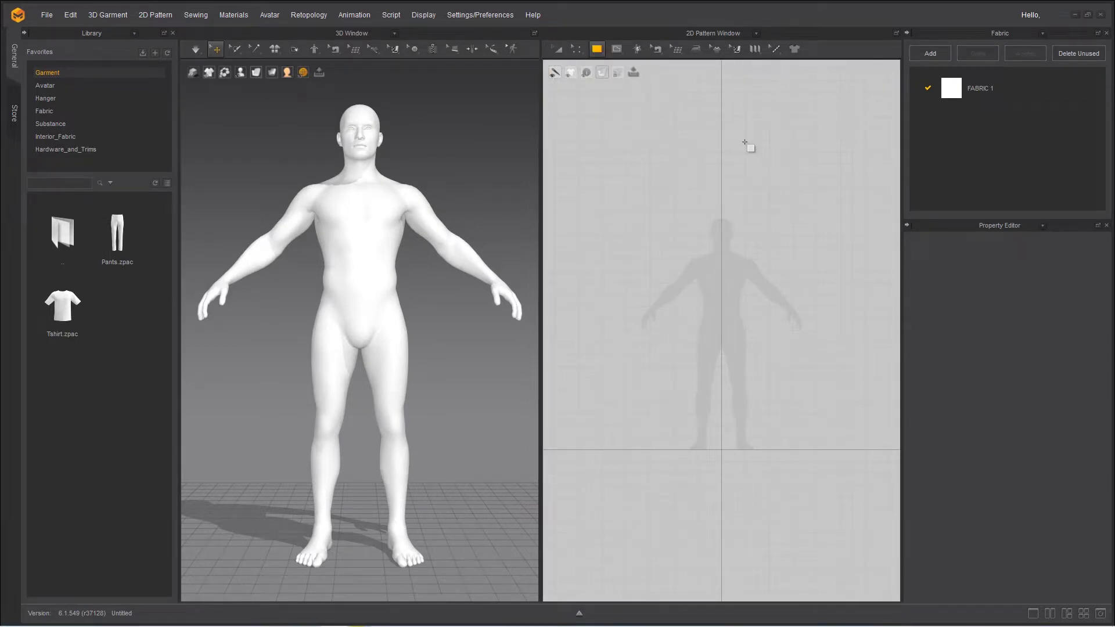
pyautogui.moveTo(746, 142); pyautogui.dragTo(817, 451)
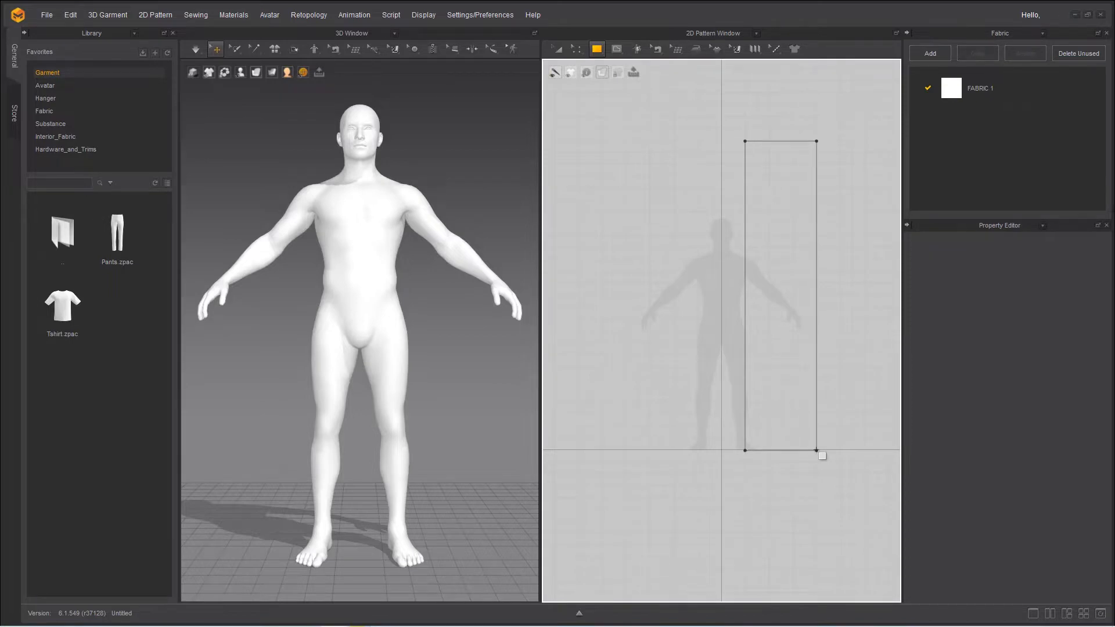
pyautogui.moveTo(816, 450); pyautogui.dragTo(816, 450)
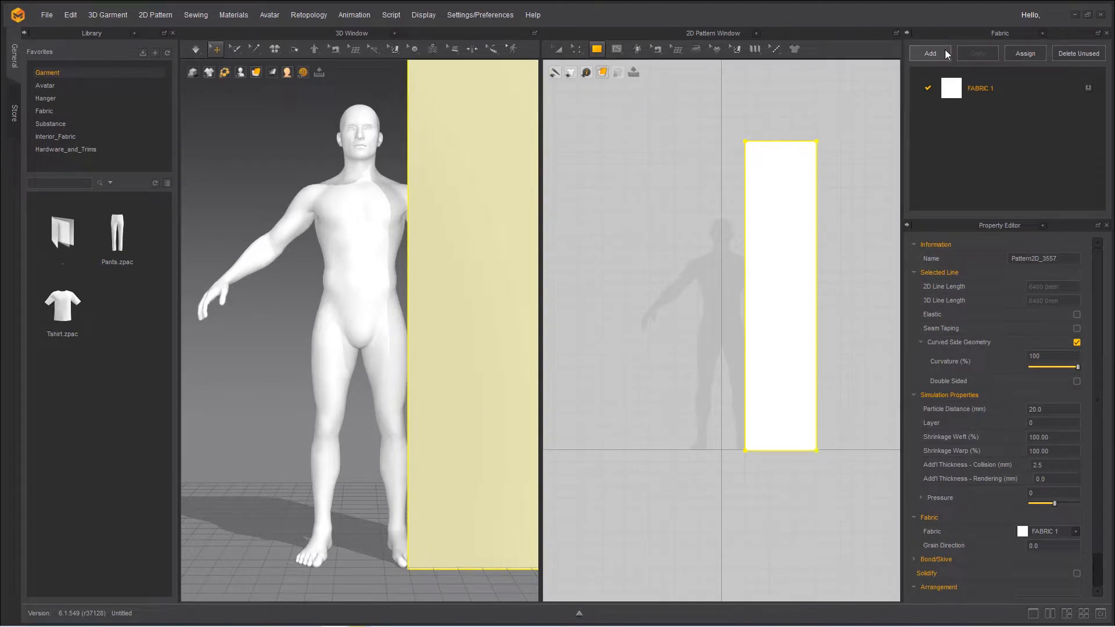
# Step: Add a second fabric and name it Scarf
pyautogui.click(934, 124)
pyautogui.doubleClick(1029, 282)
pyautogui.write('Scarf')
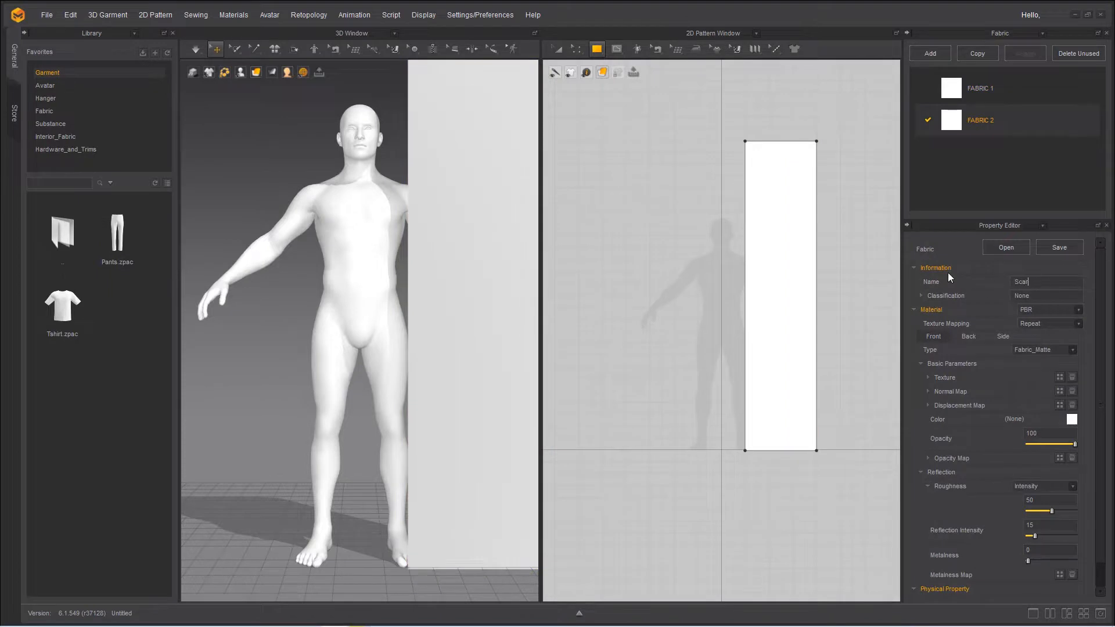
# Step: Set the Scarf fabric's colour to Navy from the default palette and assign the fabric to the rectangle pattern
pyautogui.click(1073, 419)
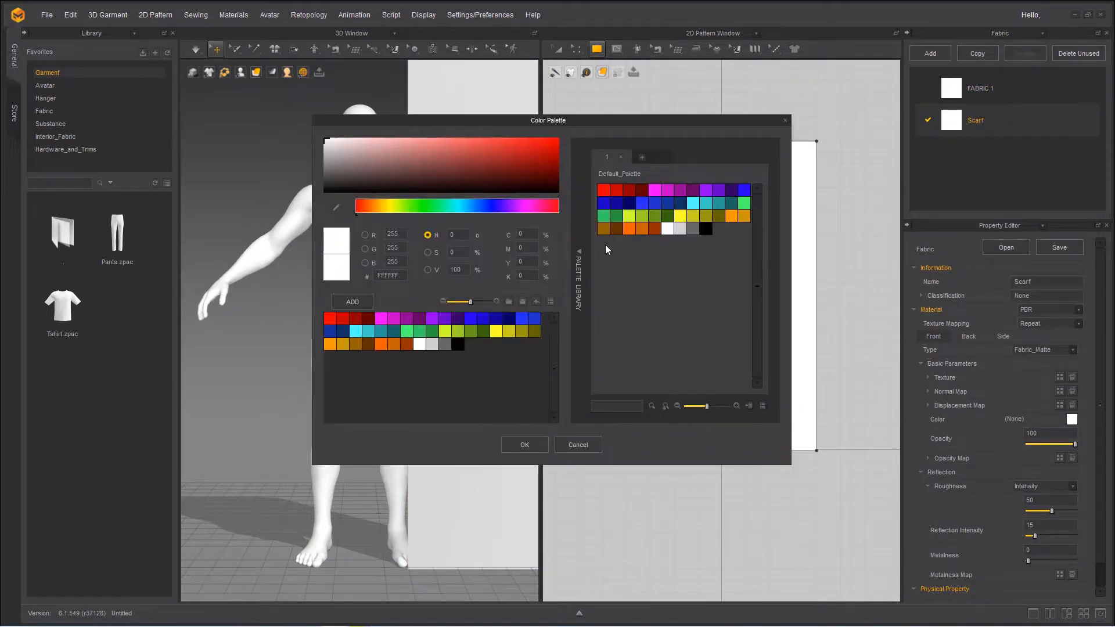
pyautogui.click(628, 203)
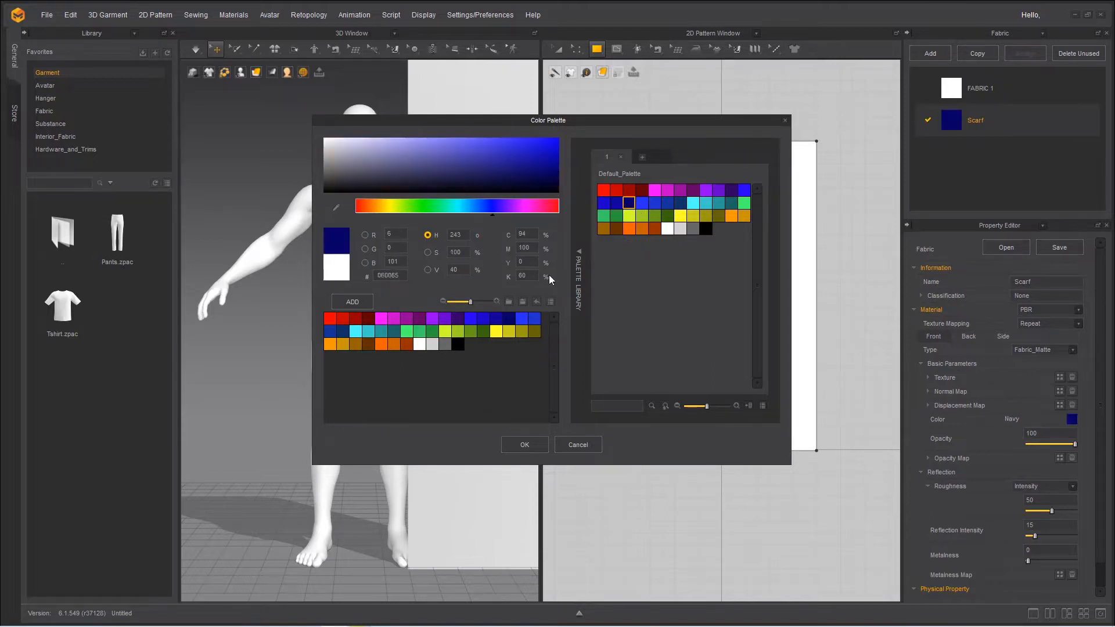
pyautogui.click(525, 445)
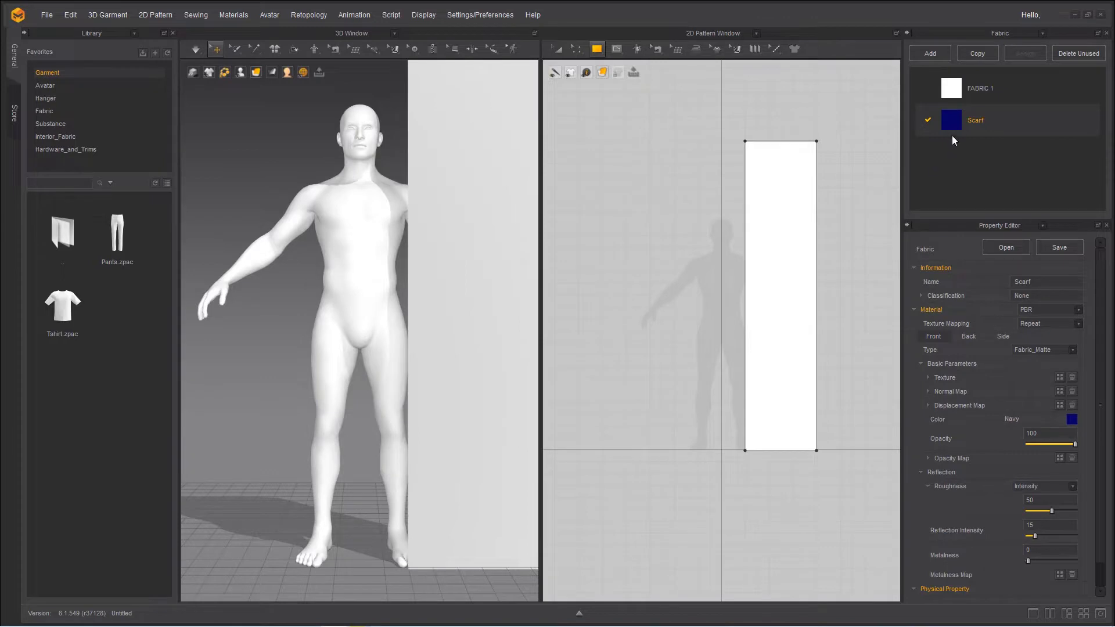
pyautogui.click(794, 339)
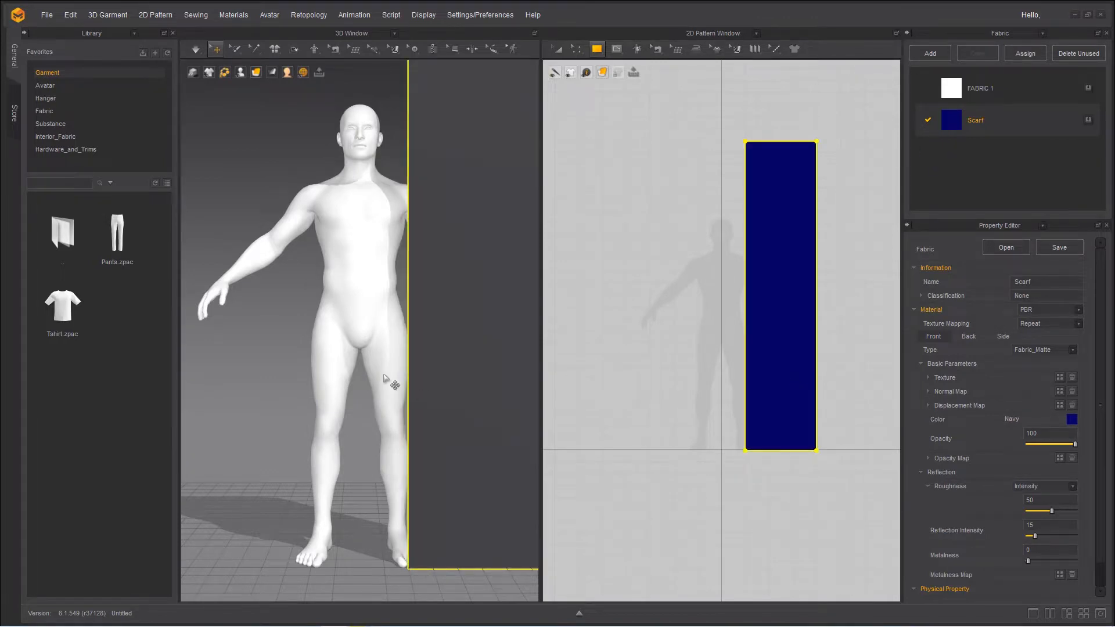
pyautogui.scroll(-3, 397, 377)
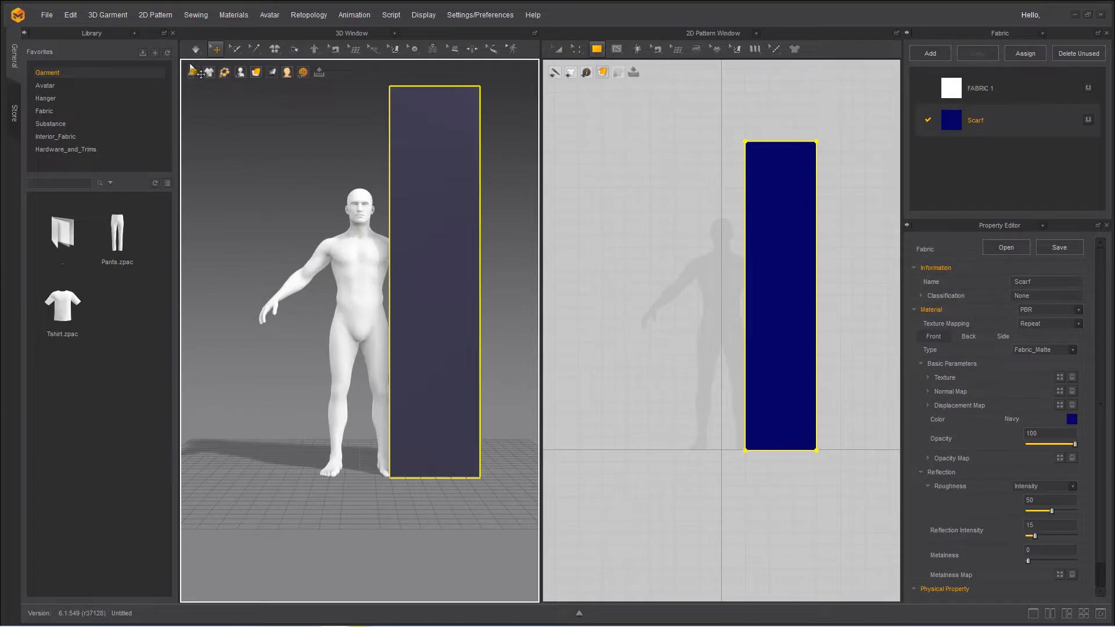
pyautogui.click(689, 362)
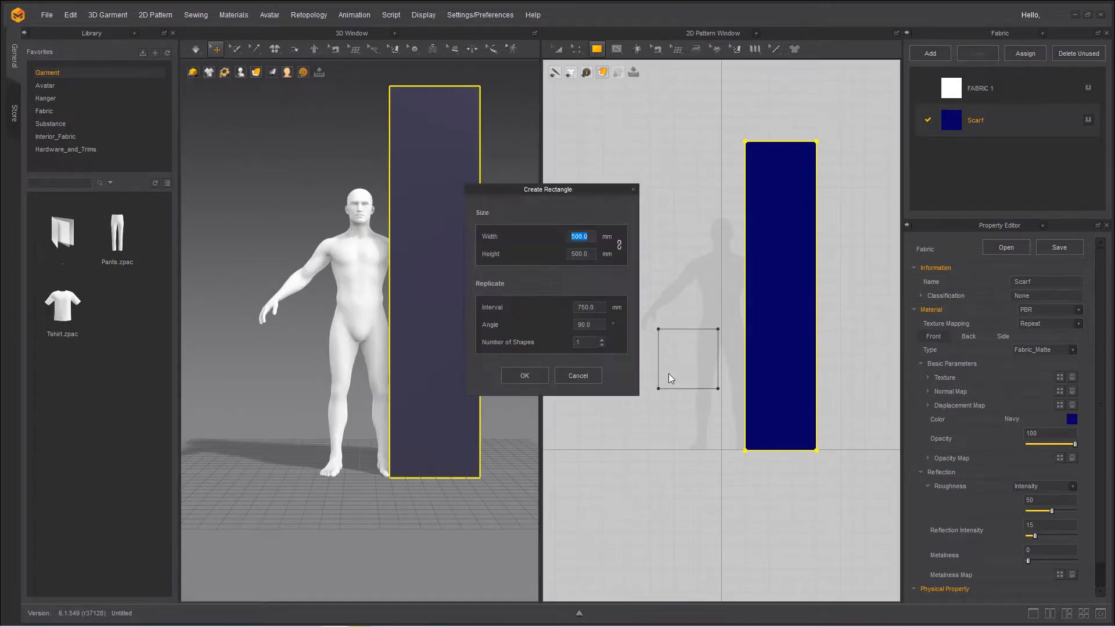
pyautogui.click(592, 377)
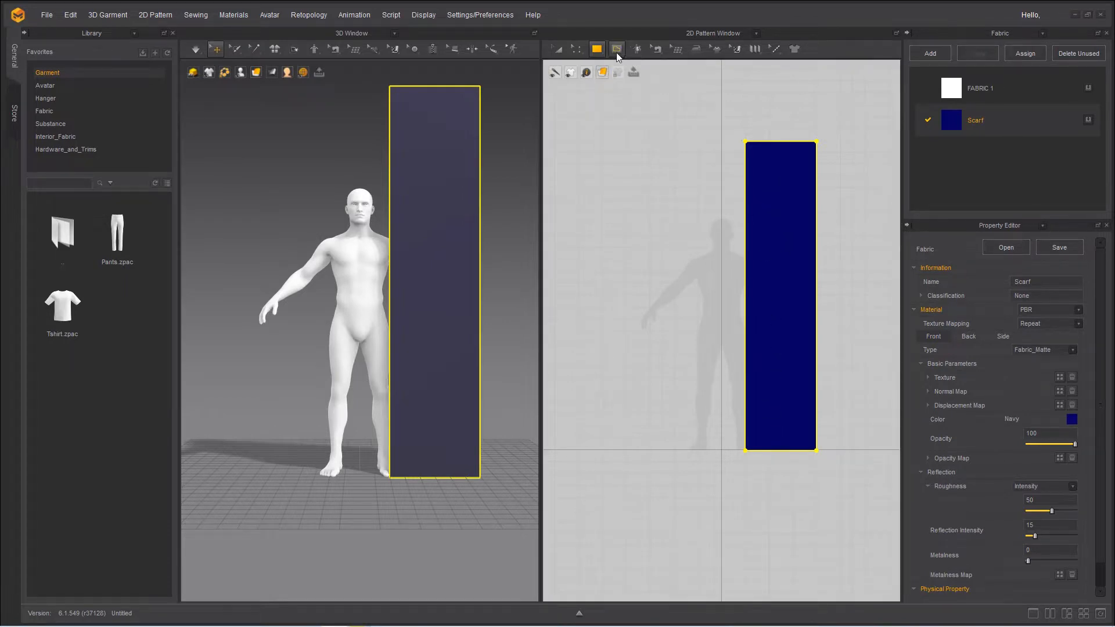
# Step: Draw an internal line down the middle of the scarf pattern, from its top edge's midpoint to its bottom edge's midpoint
pyautogui.moveTo(616, 49); pyautogui.dragTo(633, 68)
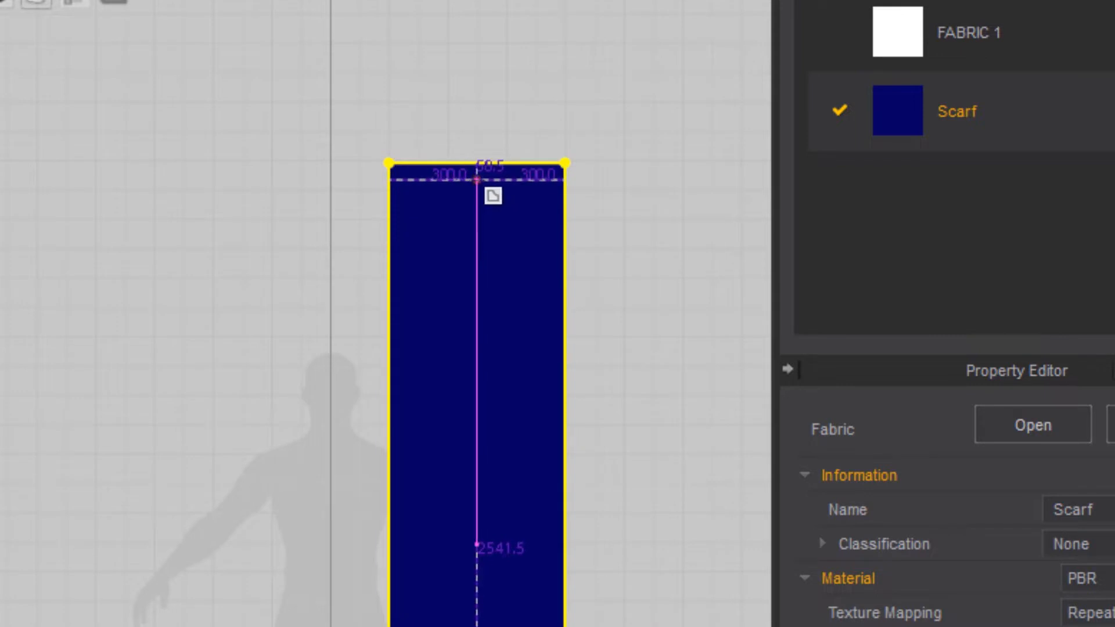
pyautogui.click(477, 163)
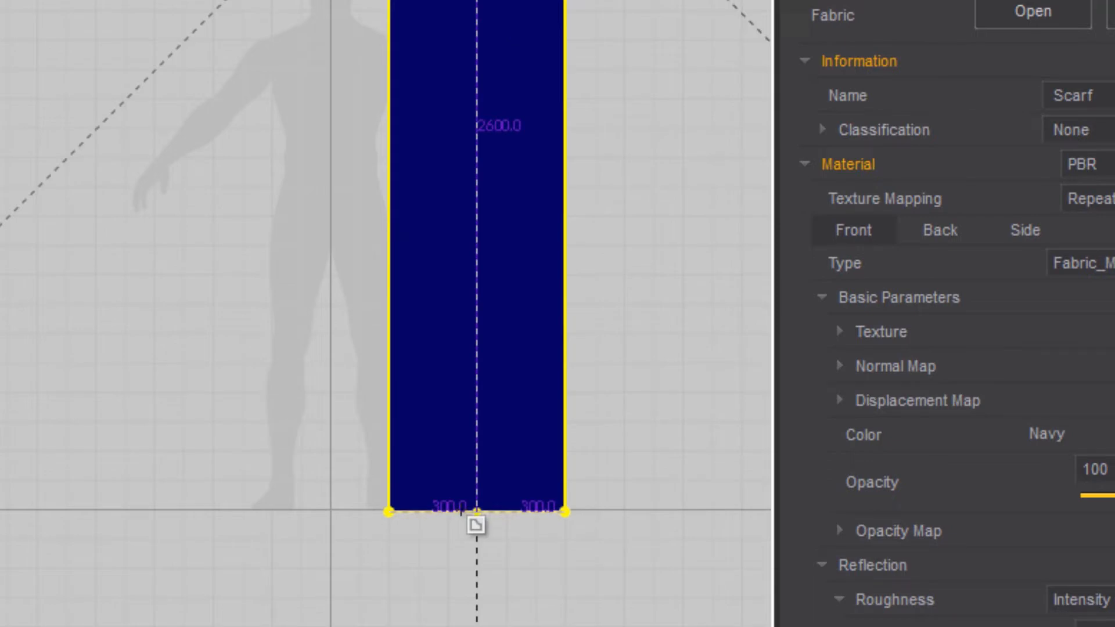
pyautogui.click(476, 512)
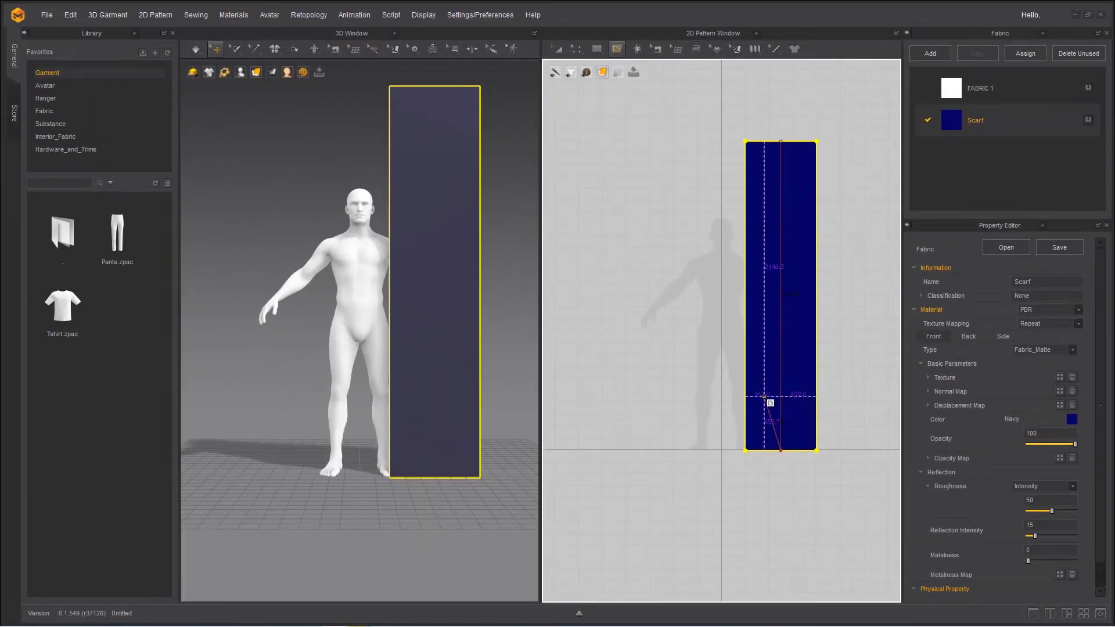
pyautogui.press('Return')
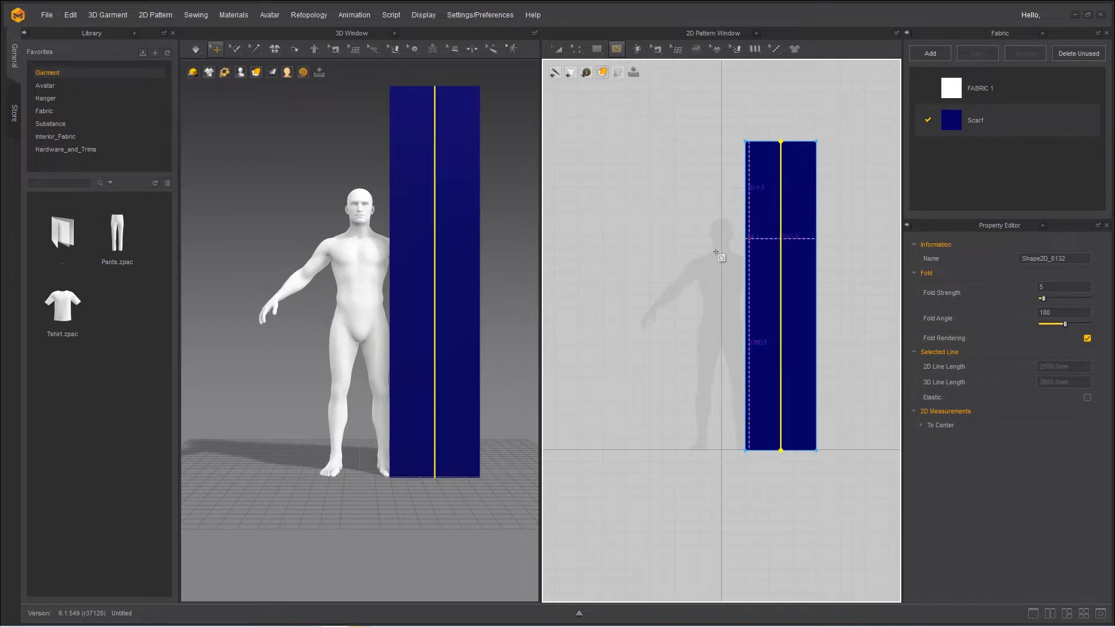
# Step: Fold the scarf pattern in half along its centre internal line with Fold Arrangement, to a fold angle of about 3 degrees
pyautogui.moveTo(458, 257); pyautogui.dragTo(395, 351, button='right')
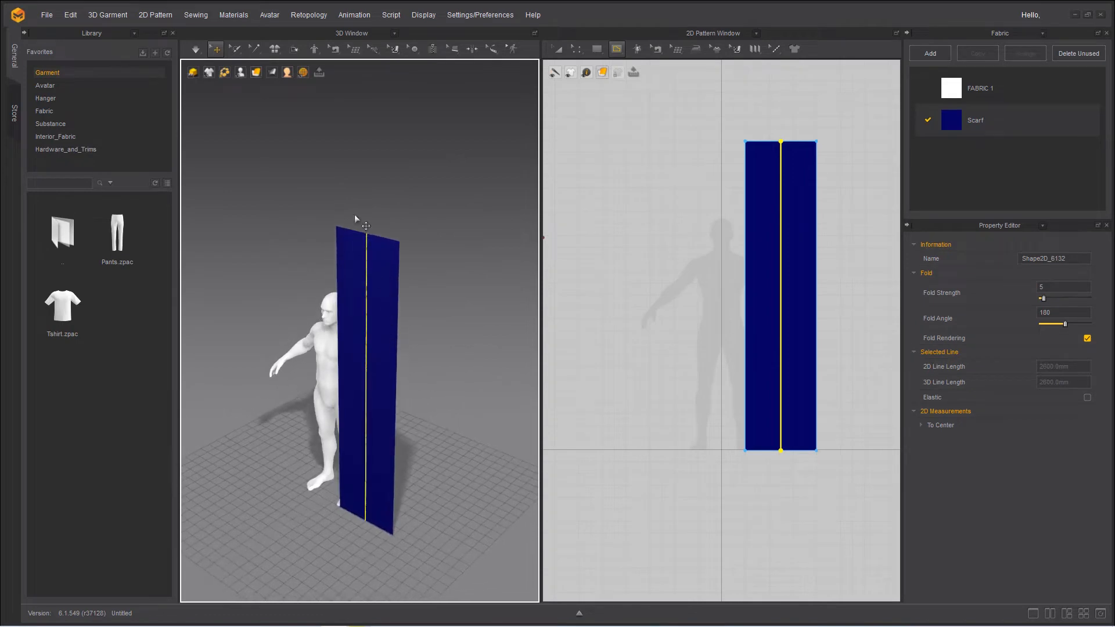
pyautogui.moveTo(302, 75)
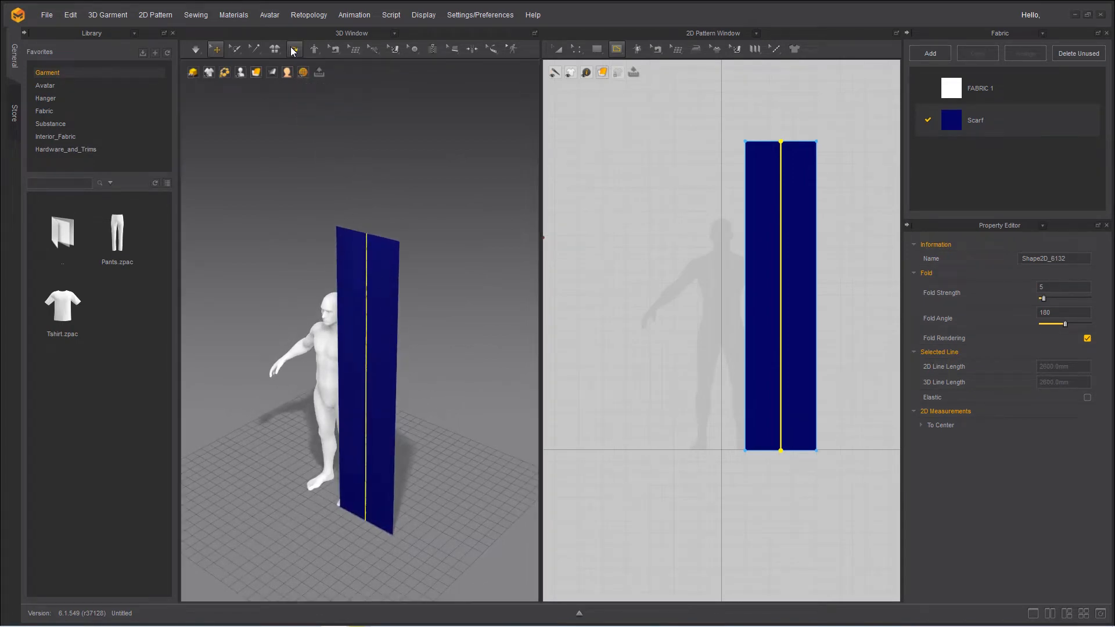
pyautogui.click(294, 49)
pyautogui.click(366, 262)
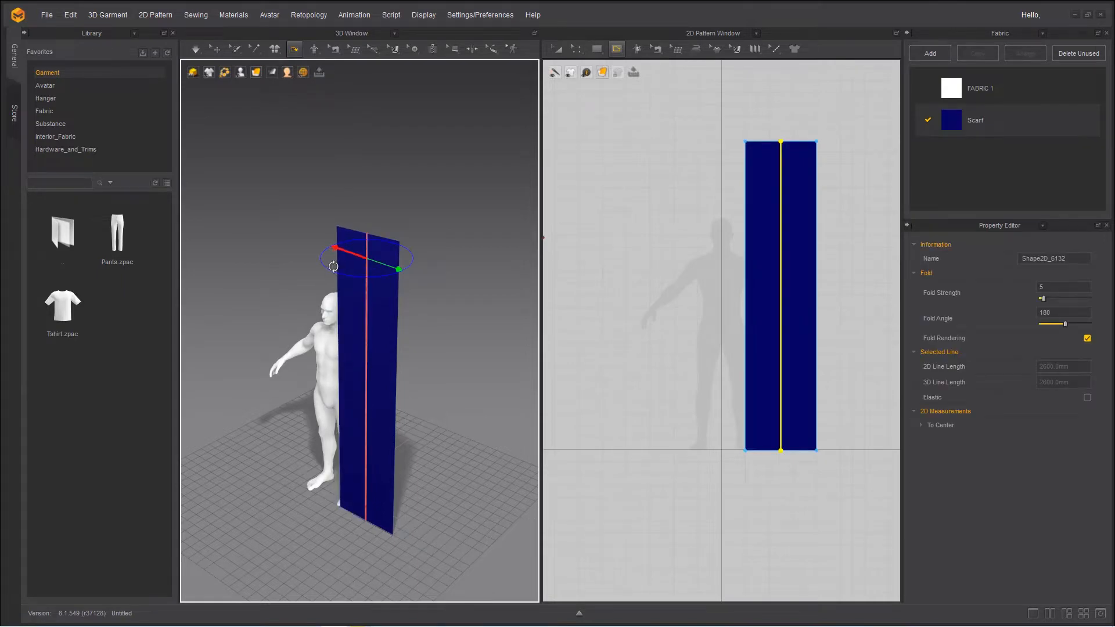
pyautogui.moveTo(378, 273); pyautogui.dragTo(363, 253)
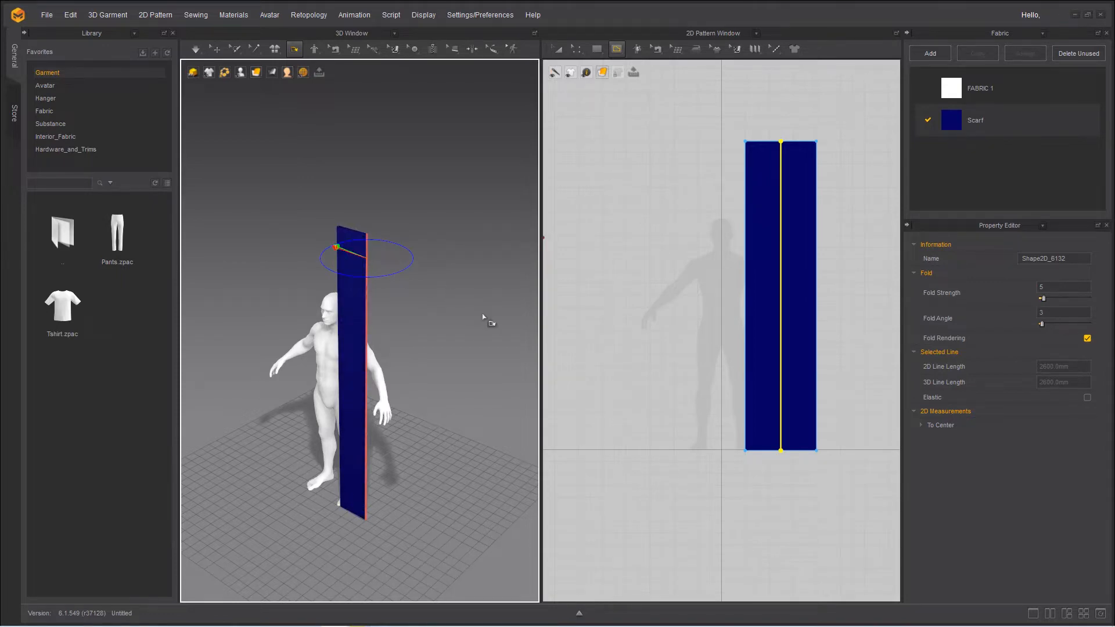
# Step: Sew the scarf pattern's two long outer edges together with Segment Sewing and inspect the seam in 3D
pyautogui.click(643, 51)
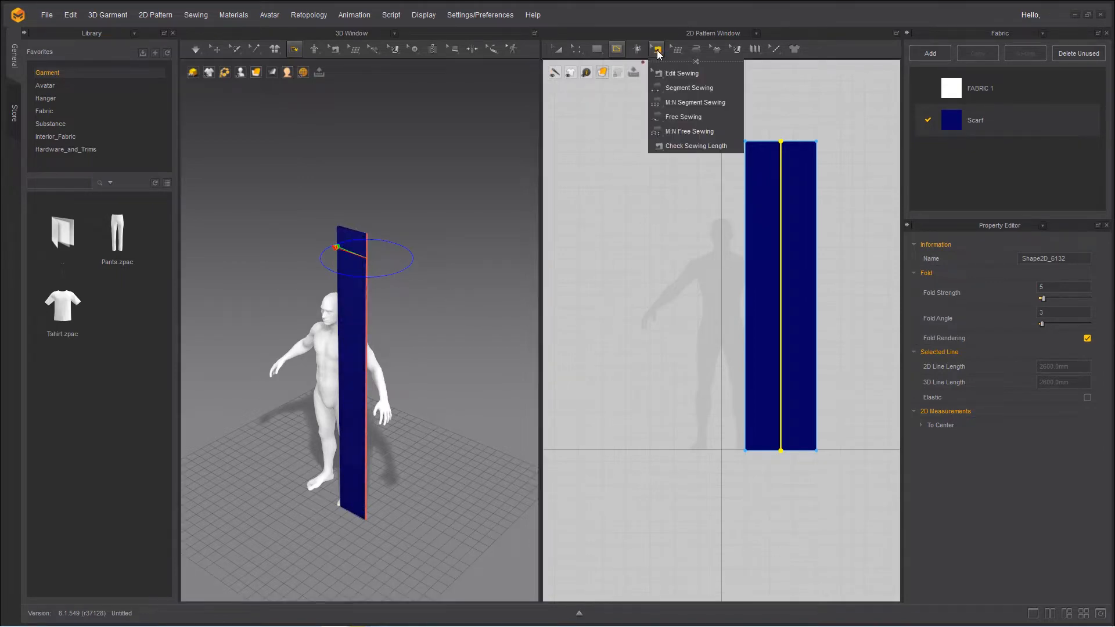
pyautogui.click(689, 88)
pyautogui.click(747, 203)
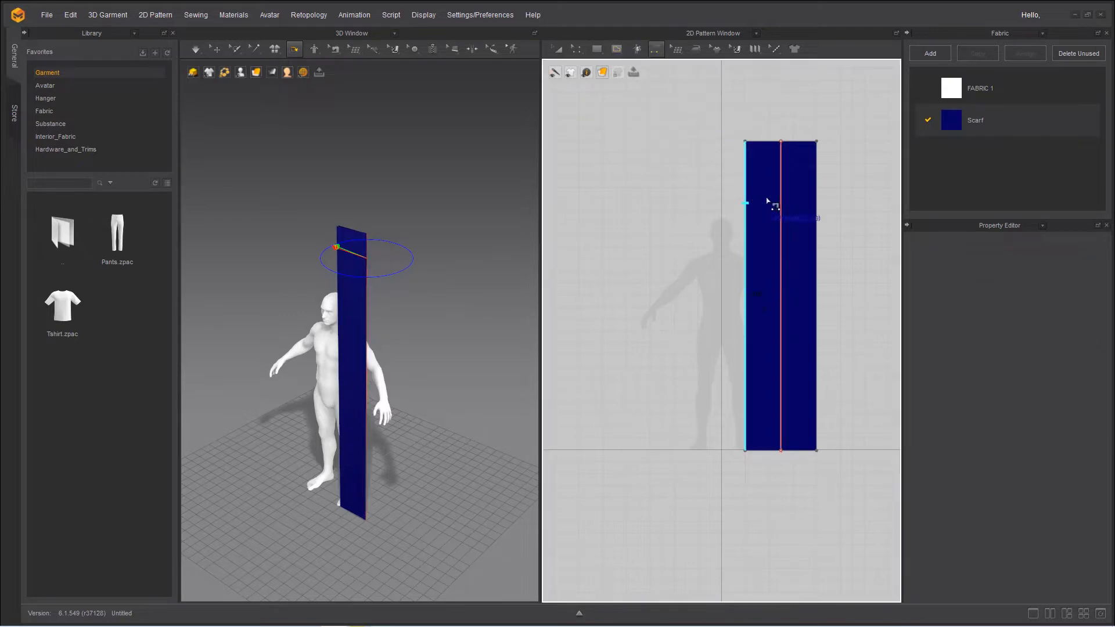
pyautogui.click(845, 268)
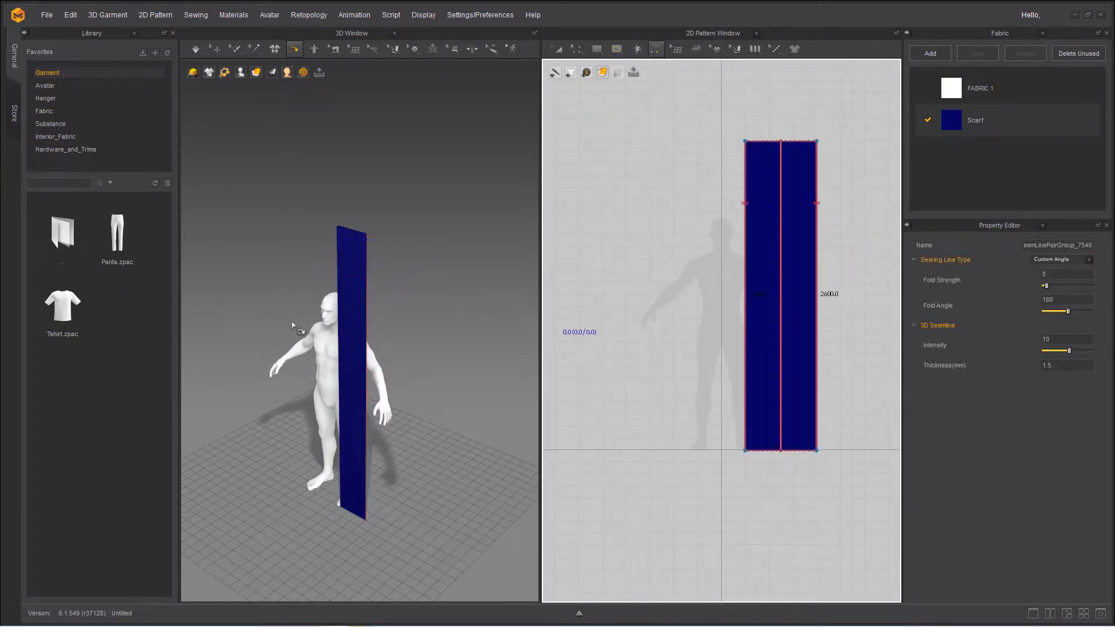
pyautogui.moveTo(295, 325); pyautogui.dragTo(334, 262, button='right')
pyautogui.scroll(5, 362, 255)
pyautogui.moveTo(364, 255); pyautogui.dragTo(389, 378, button='middle')
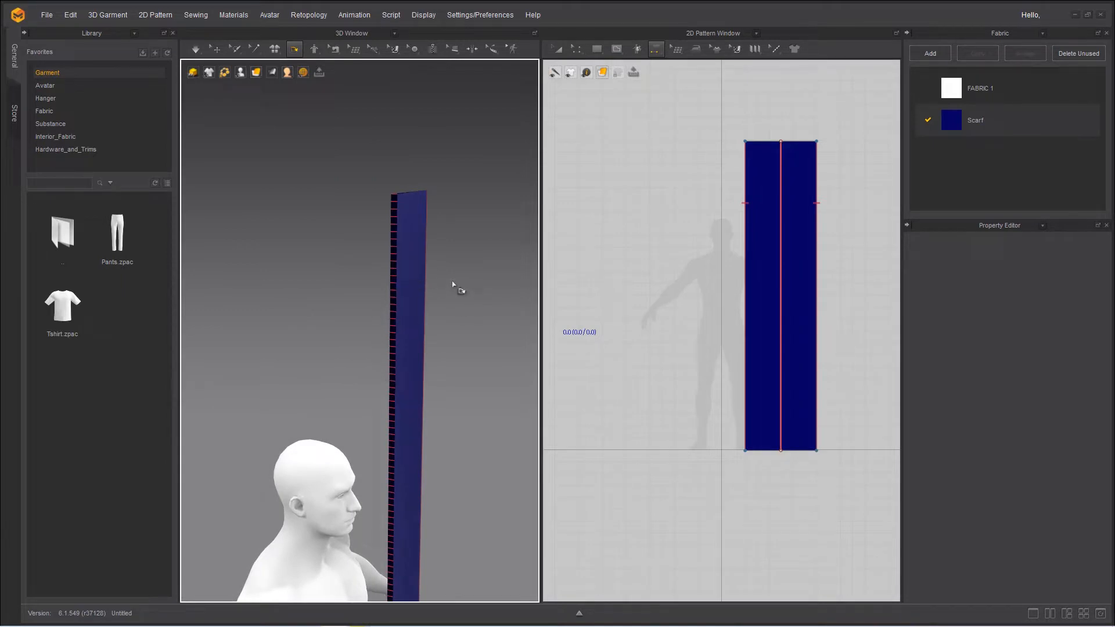
# Step: Set the Scarf fabric's physical property preset to Wool
pyautogui.click(216, 48)
pyautogui.click(958, 131)
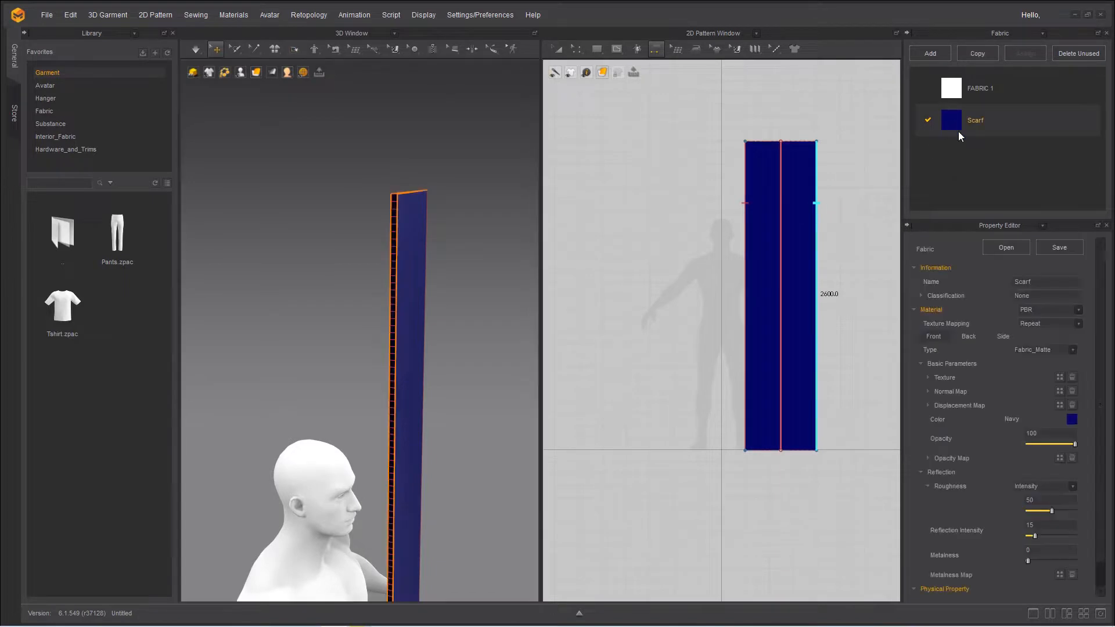
pyautogui.scroll(-1, 982, 396)
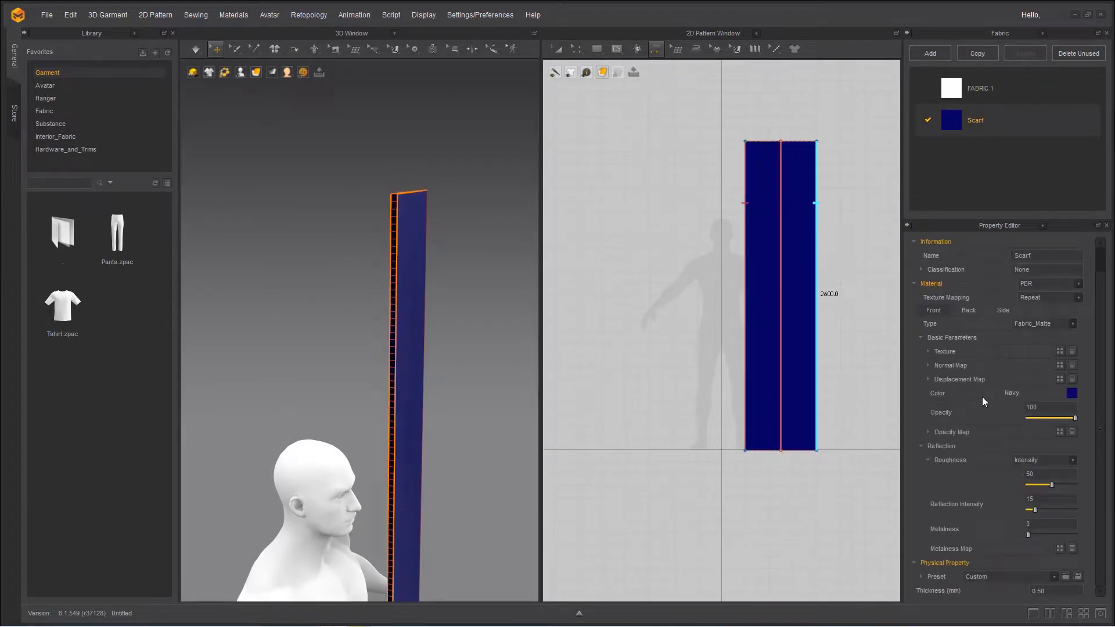
pyautogui.click(997, 578)
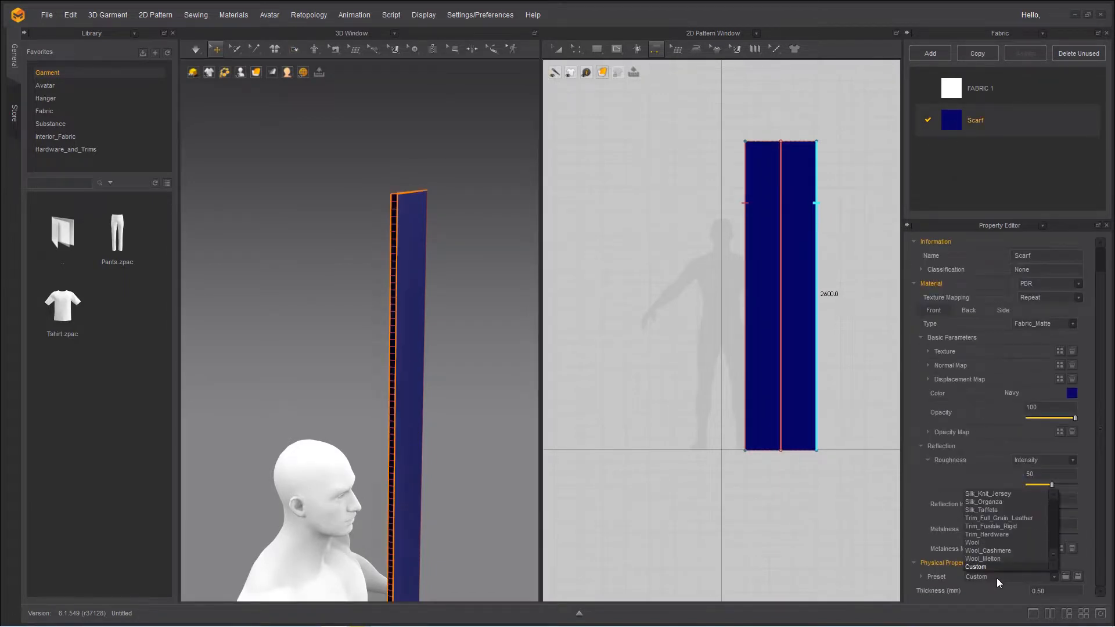
pyautogui.click(982, 545)
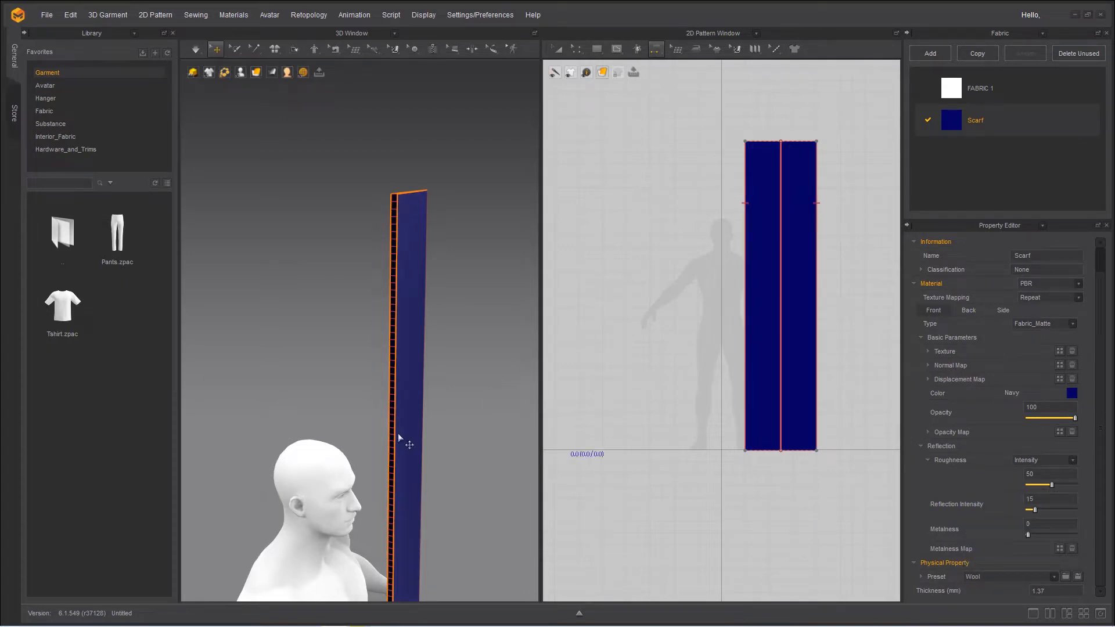
# Step: Select the whole scarf pattern and set its particle distance to 15 mm
pyautogui.moveTo(344, 389); pyautogui.dragTo(338, 244, button='middle')
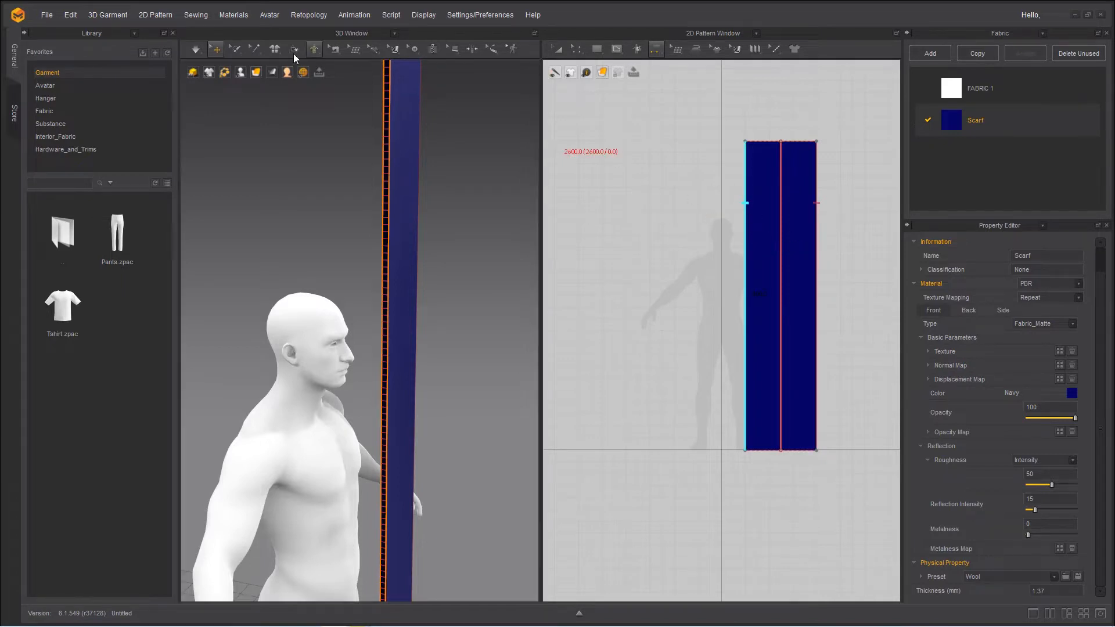
pyautogui.hotkey('ctrl', 'a')
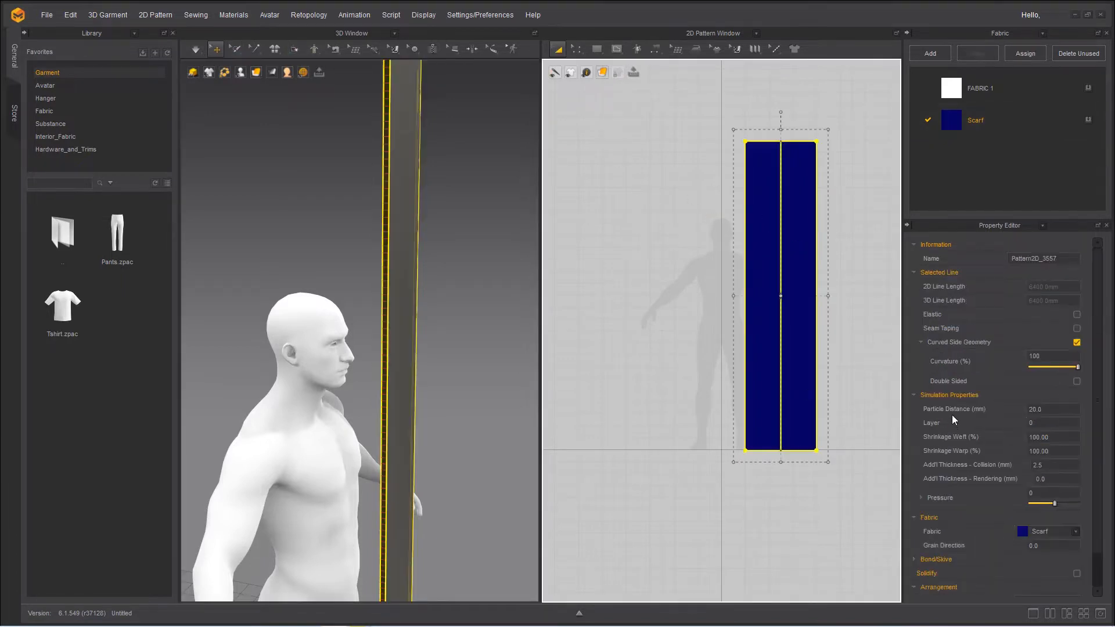
pyautogui.click(1051, 410)
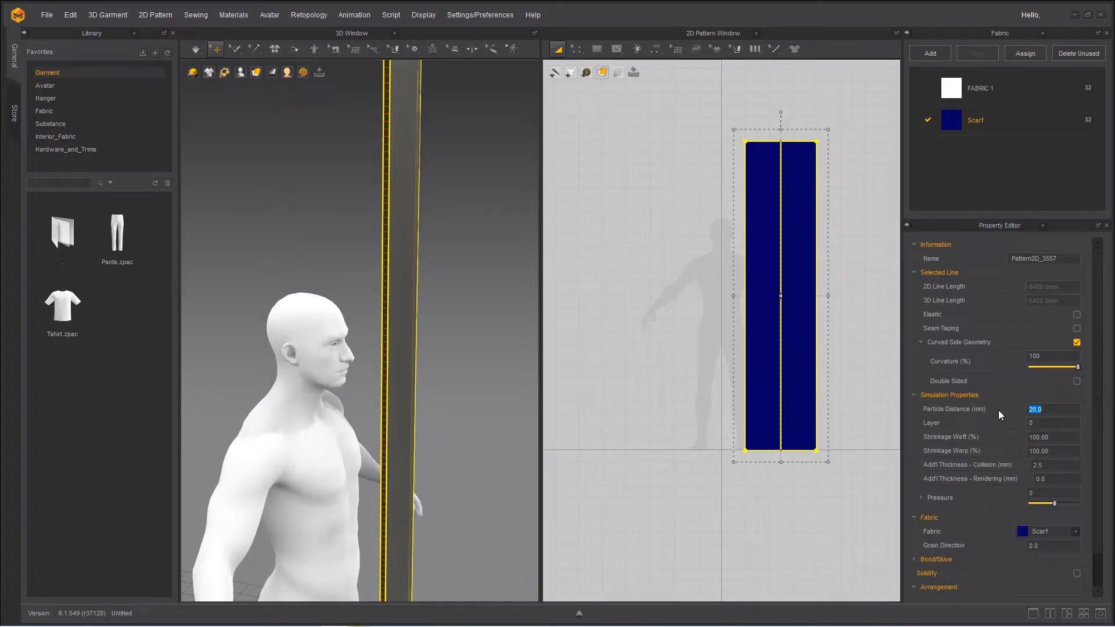
pyautogui.write('15')
pyautogui.press('Return')
# Step: Set the scarf pattern's additional collision thickness and additional rendering thickness to 3 mm each
pyautogui.click(1051, 467)
pyautogui.write('3')
pyautogui.press('Return')
pyautogui.click(1043, 480)
pyautogui.write('3')
pyautogui.press('Return')
pyautogui.scroll(-5, 478, 385)
pyautogui.moveTo(418, 382); pyautogui.dragTo(322, 357, button='right')
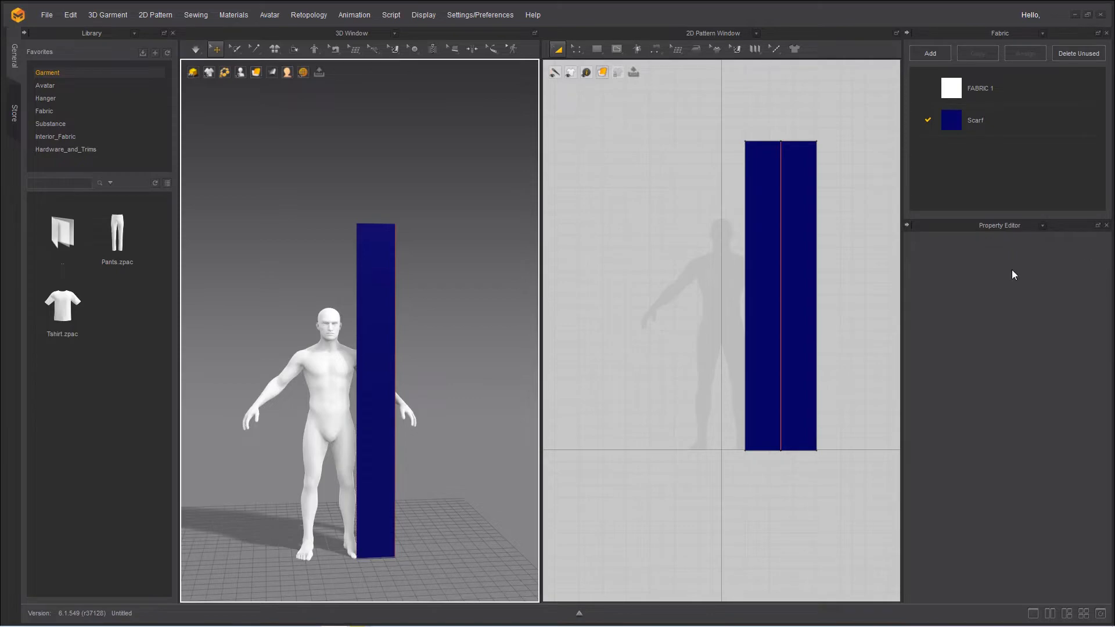
pyautogui.click(373, 285)
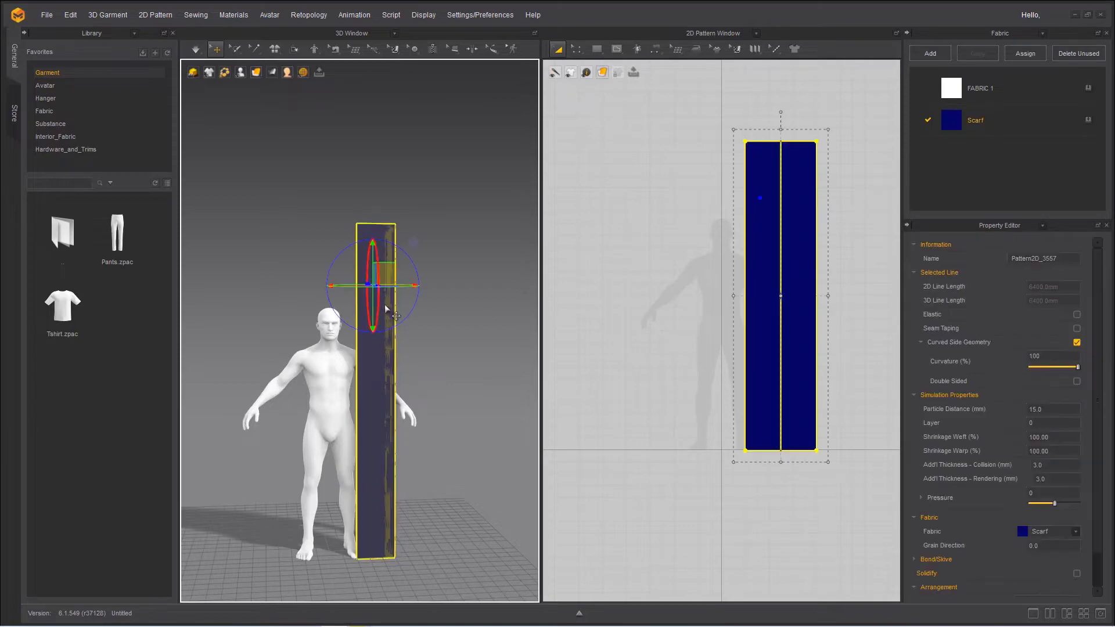
pyautogui.rightClick(388, 310)
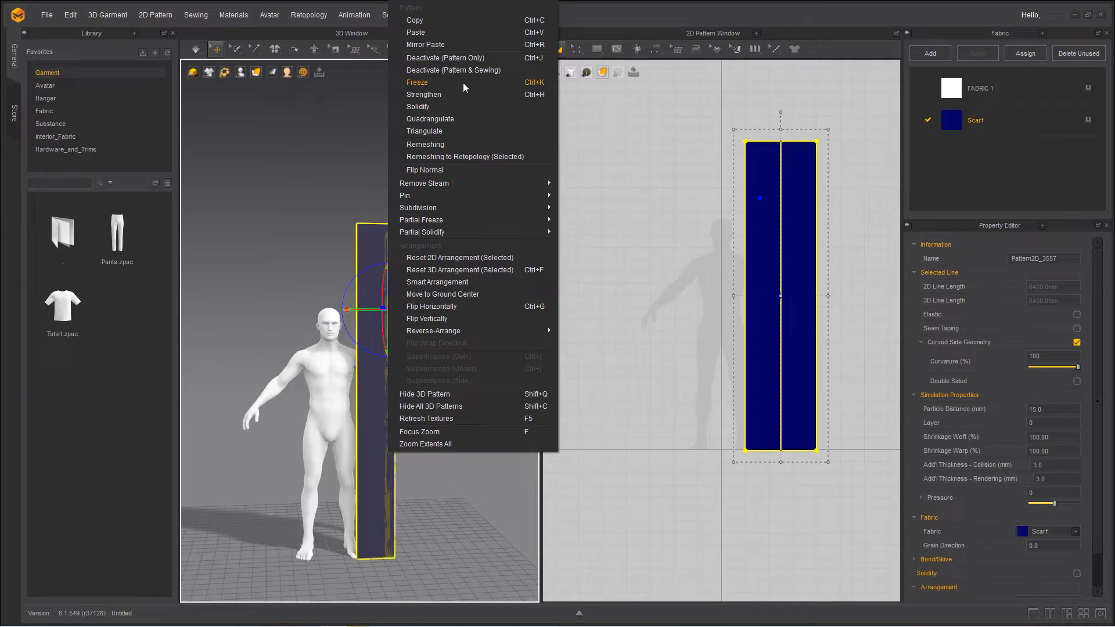
pyautogui.click(337, 212)
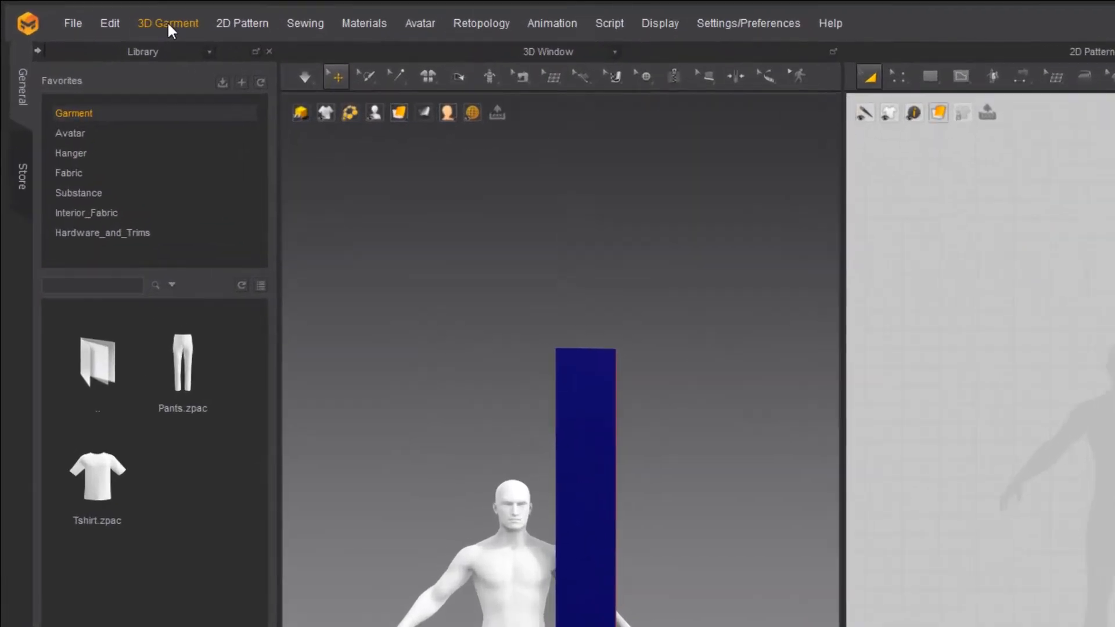
pyautogui.click(108, 14)
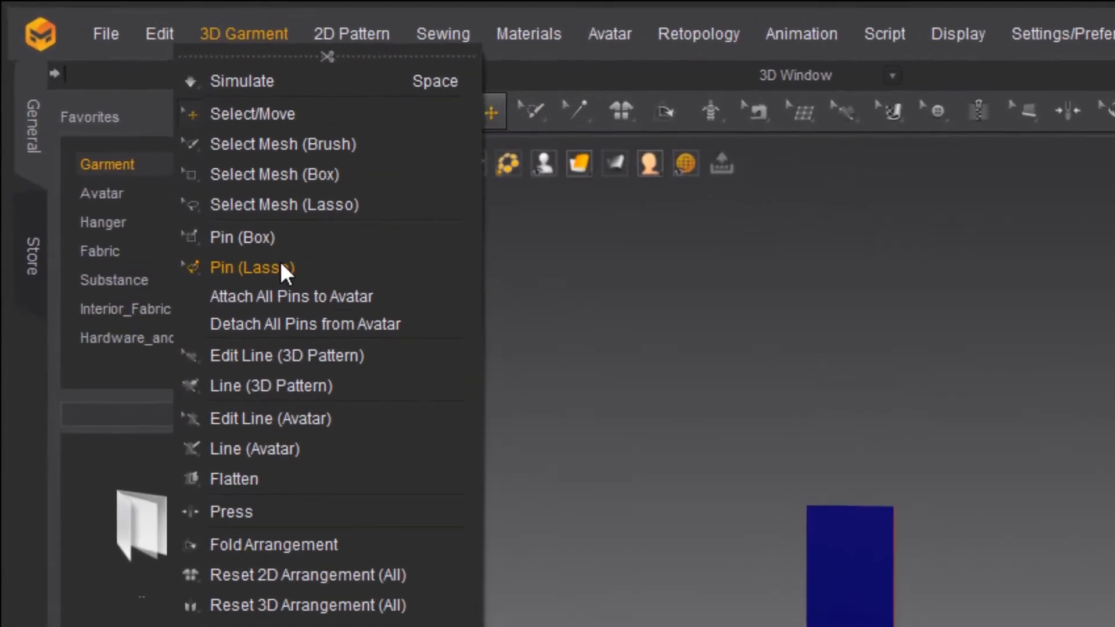
pyautogui.click(959, 203)
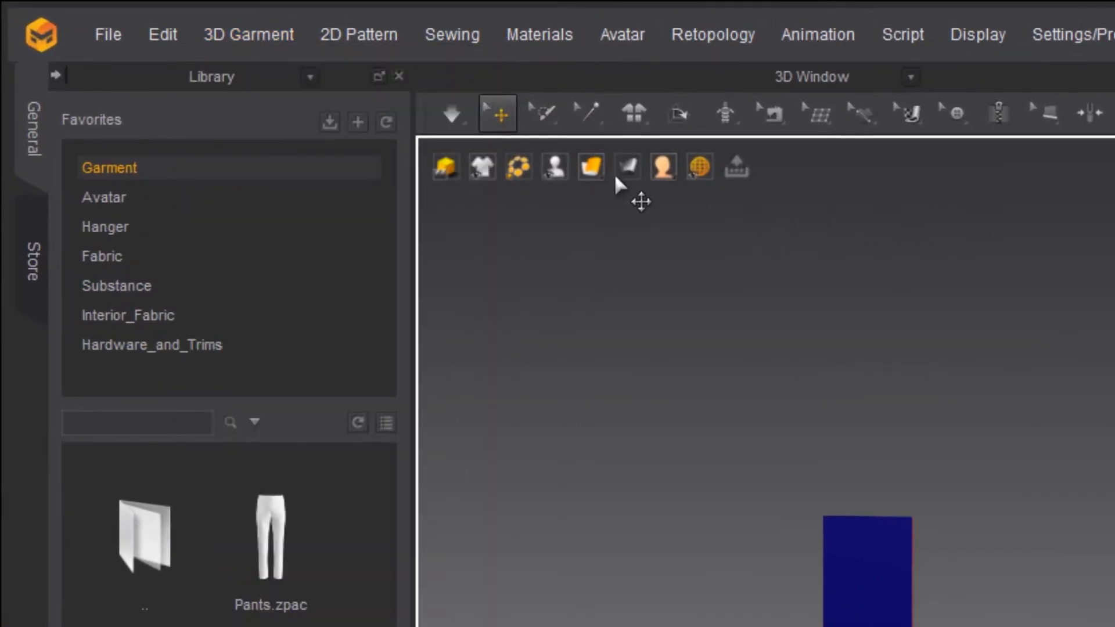
# Step: Detach the Select Mesh/Pin tool list as a floating palette and place it at the 3D view's upper corner, clear of the scarf
pyautogui.click(555, 119)
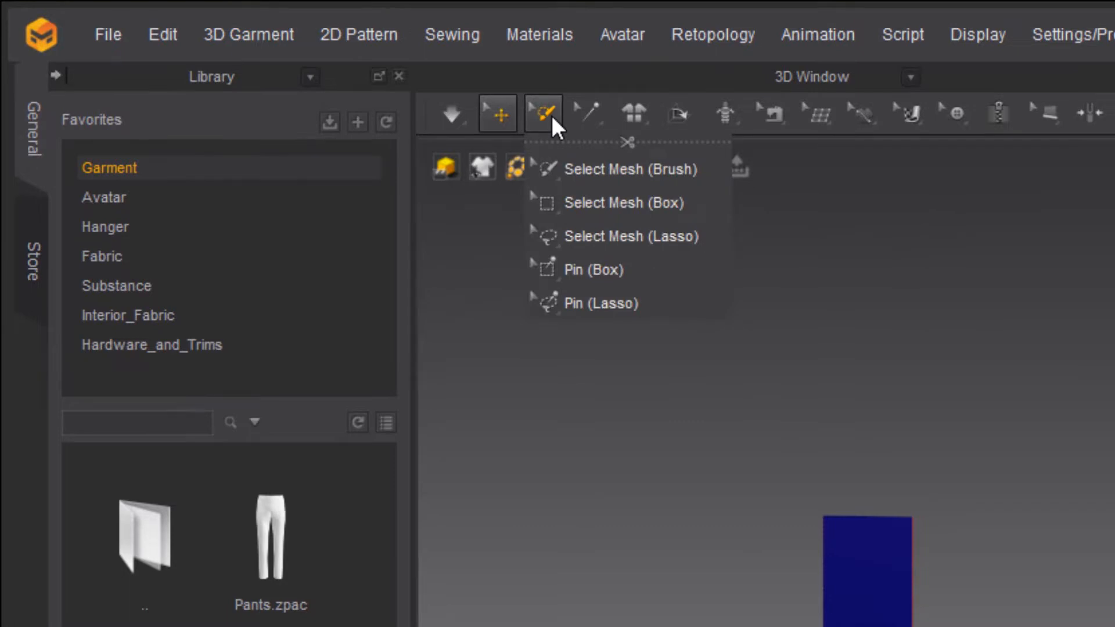
pyautogui.click(568, 143)
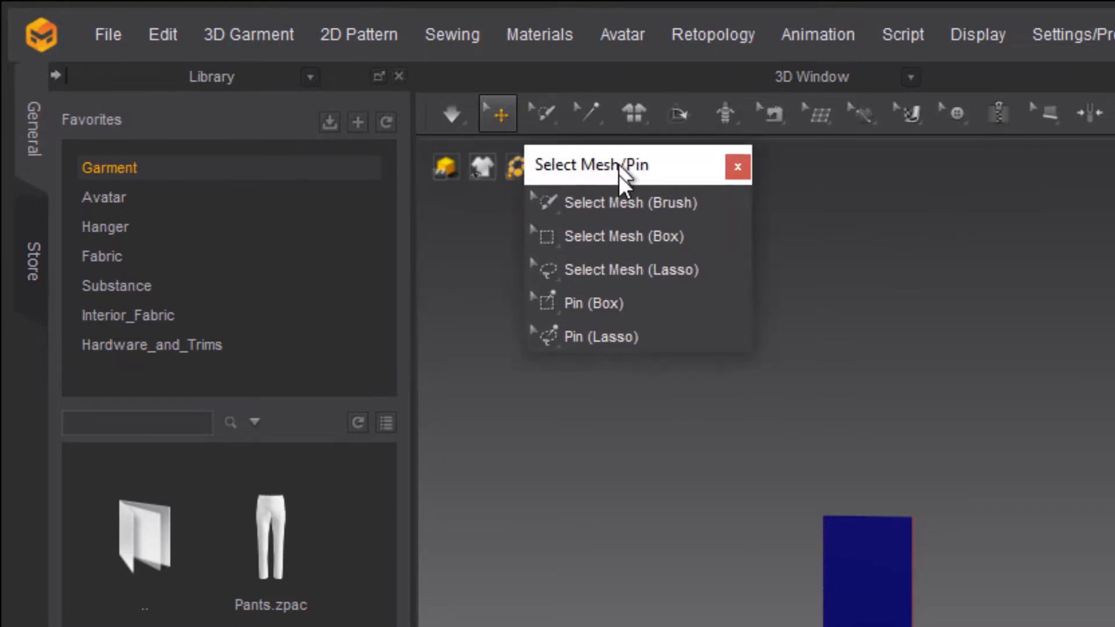
pyautogui.moveTo(621, 167); pyautogui.dragTo(546, 234)
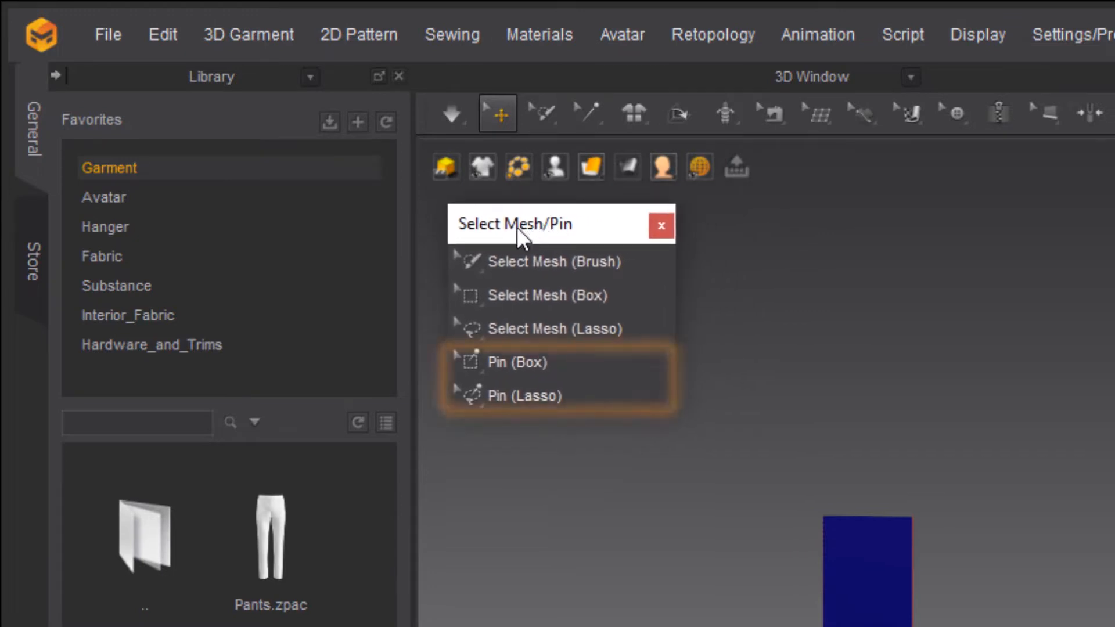
pyautogui.click(493, 262)
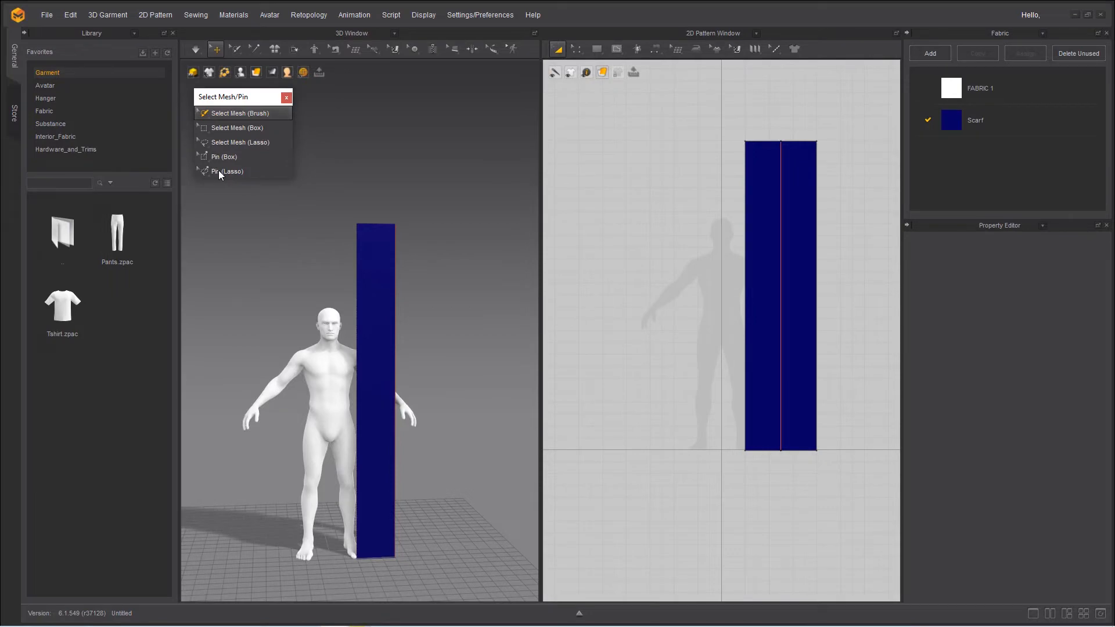
# Step: Pin the entire top edge of the scarf pattern with Pin (Box) in the 2D pattern view
pyautogui.click(218, 158)
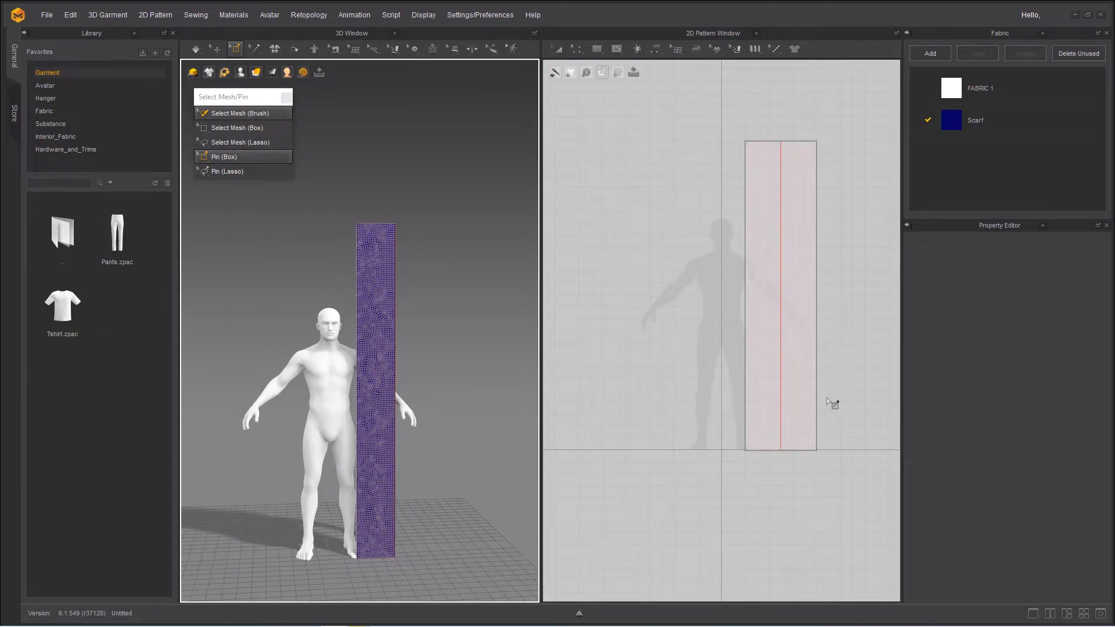
pyautogui.moveTo(726, 349); pyautogui.dragTo(669, 487, button='middle')
pyautogui.scroll(6, 751, 348)
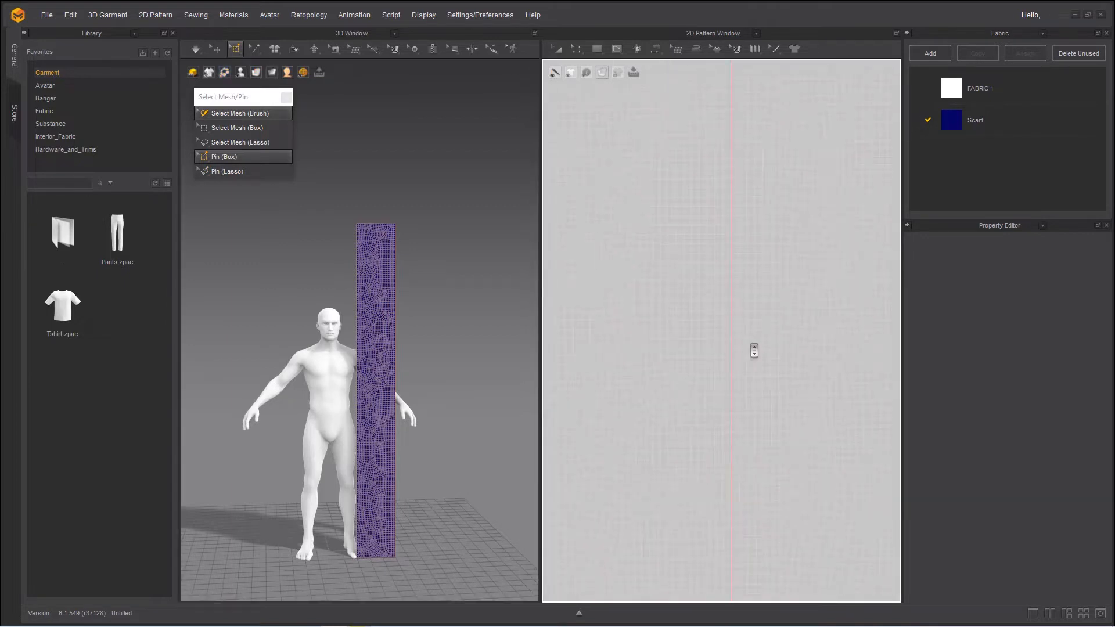
pyautogui.scroll(-2, 726, 348)
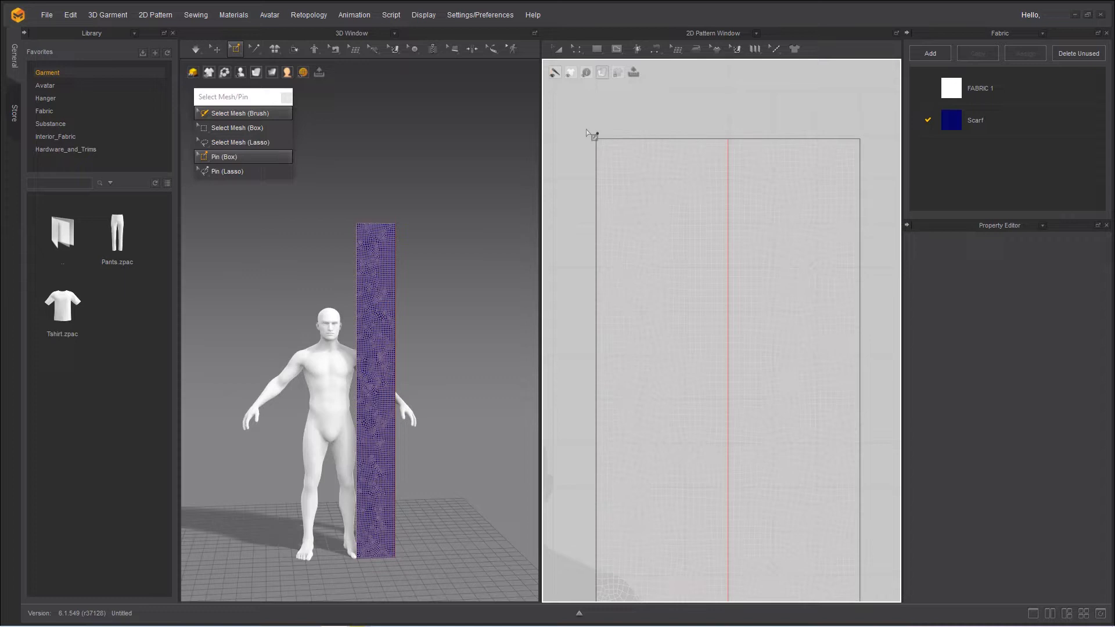
pyautogui.moveTo(587, 129); pyautogui.dragTo(817, 135)
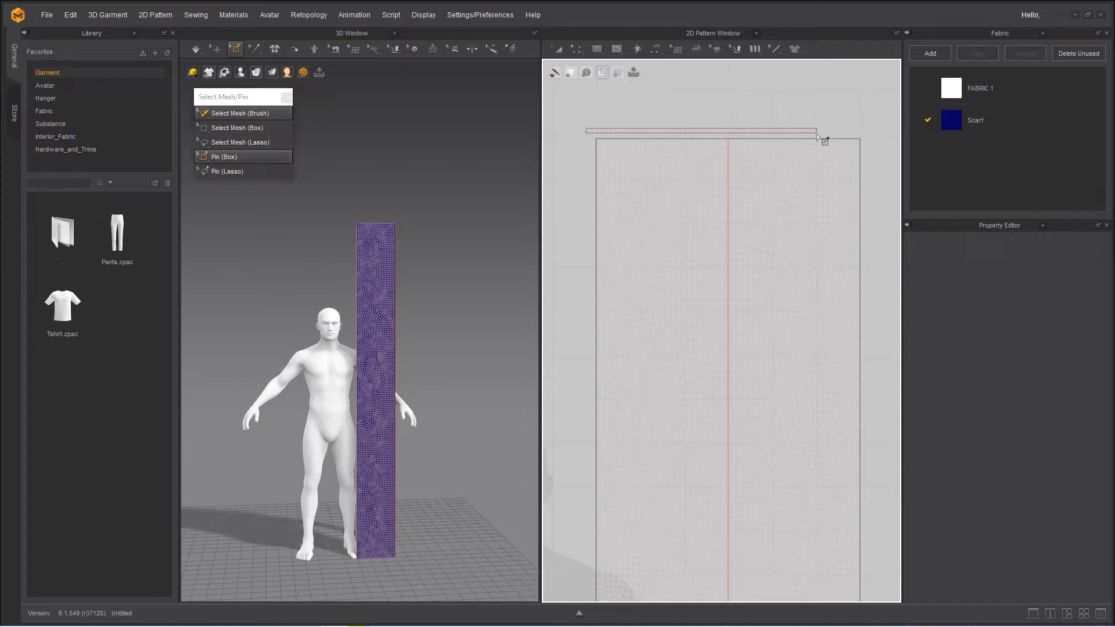
pyautogui.moveTo(817, 135); pyautogui.dragTo(865, 143)
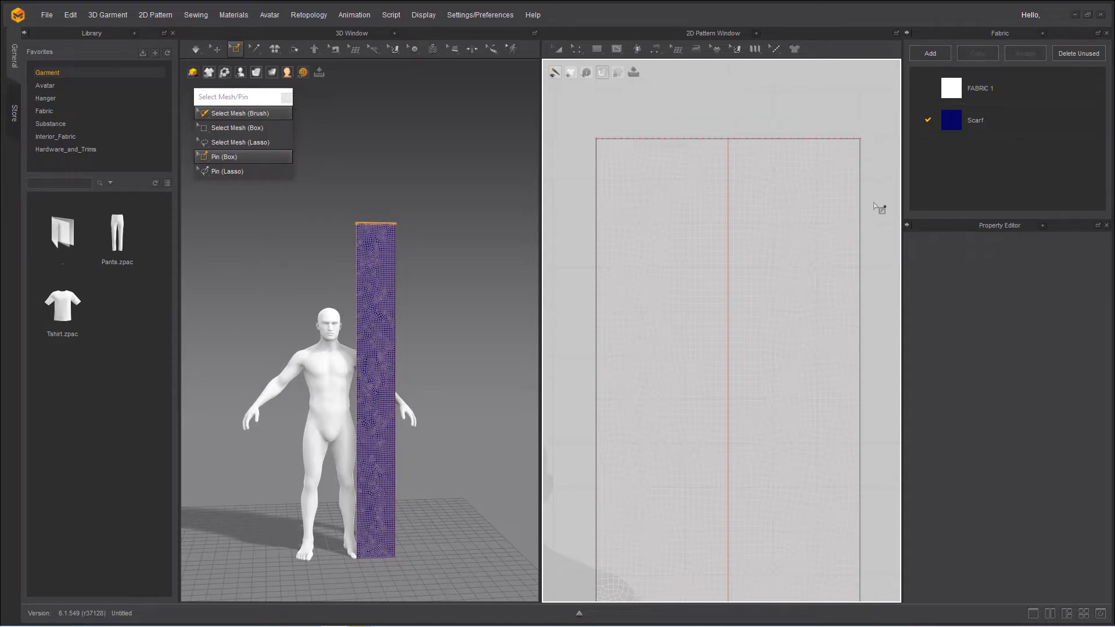
# Step: Start the simulation and lift the scarf by its pinned top edge, shifting it slightly sideways toward the avatar
pyautogui.click(196, 49)
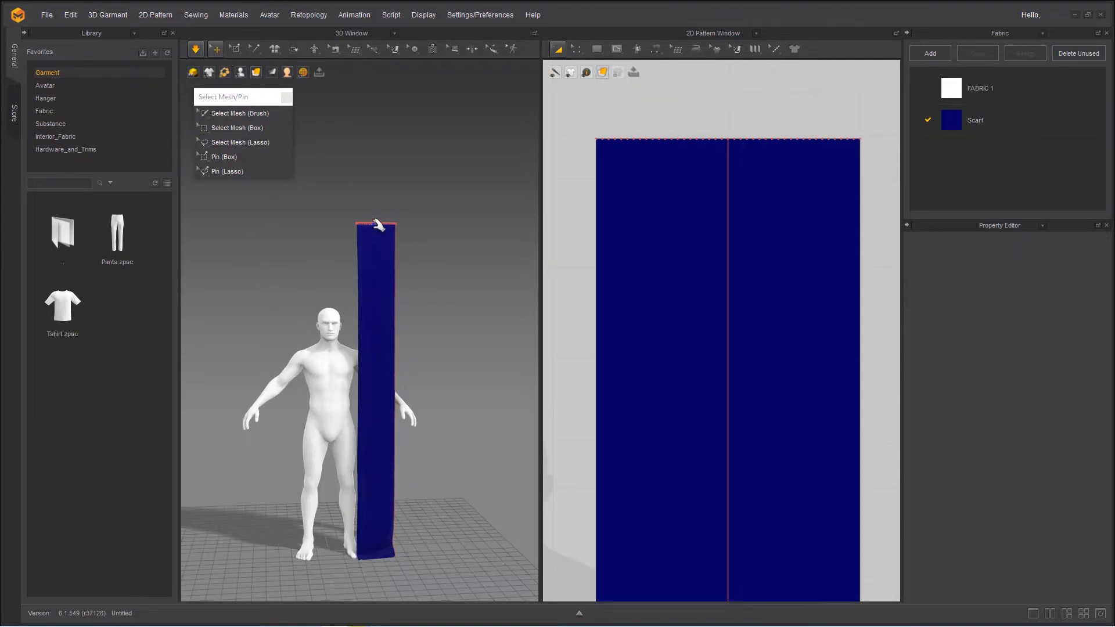
pyautogui.click(378, 224)
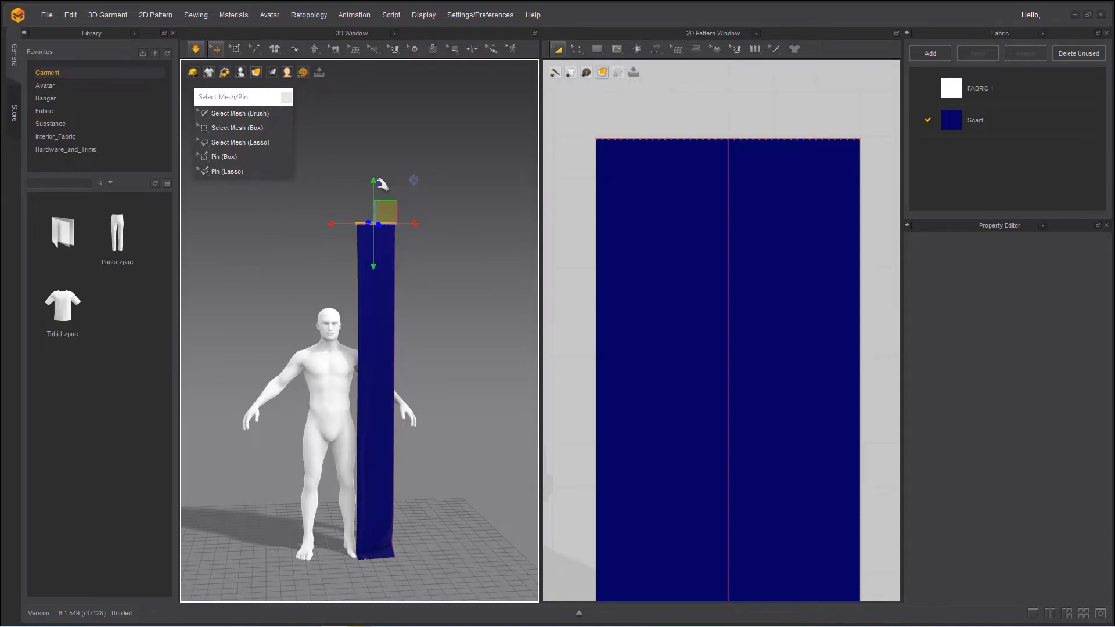
pyautogui.moveTo(372, 179); pyautogui.dragTo(372, 162)
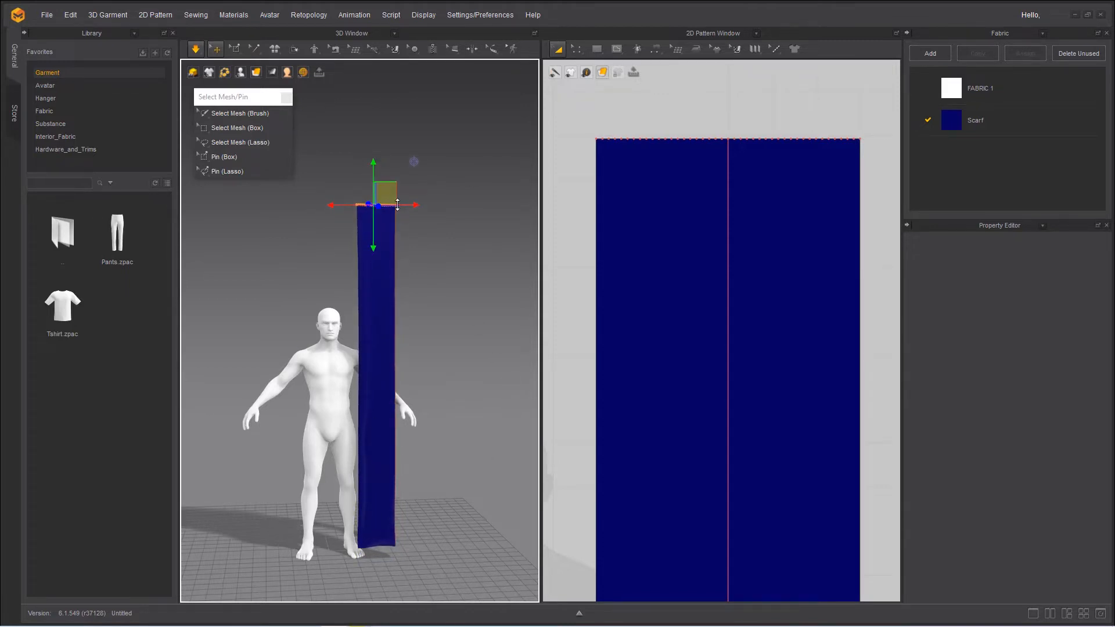
pyautogui.moveTo(333, 205); pyautogui.dragTo(329, 205)
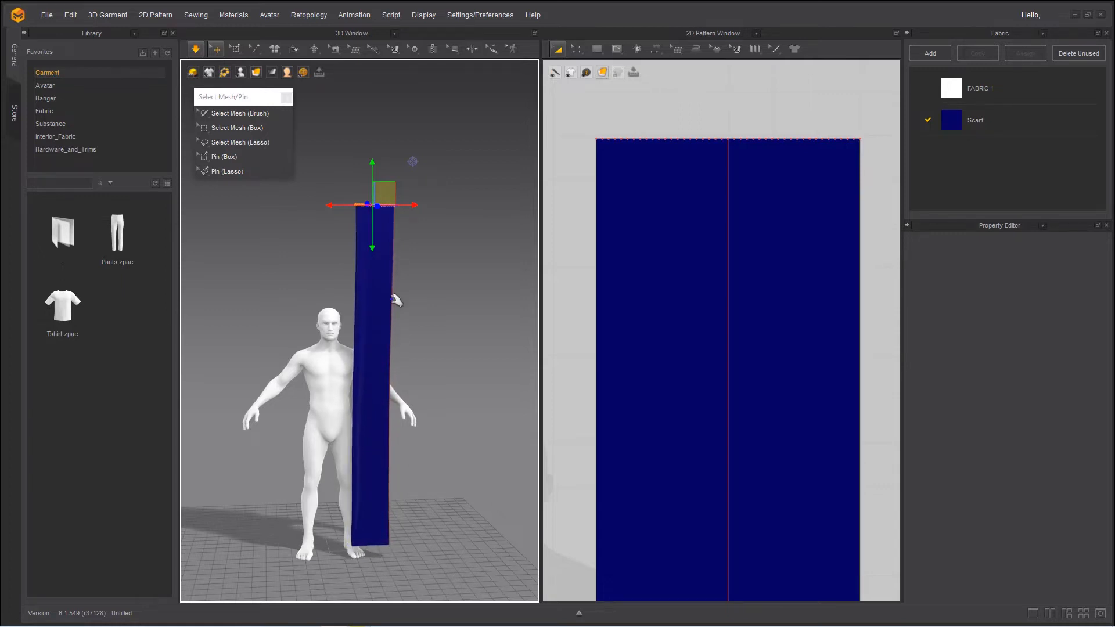
# Step: Set the scarf pattern's particle distance to 20 mm and resume the simulation
pyautogui.click(659, 207)
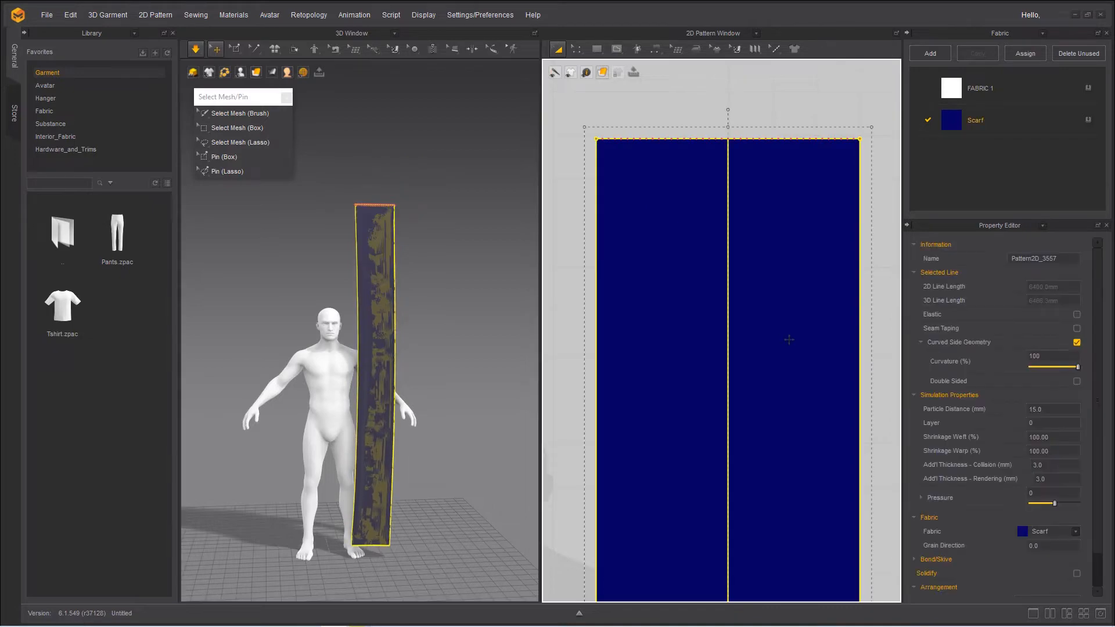
pyautogui.click(1010, 408)
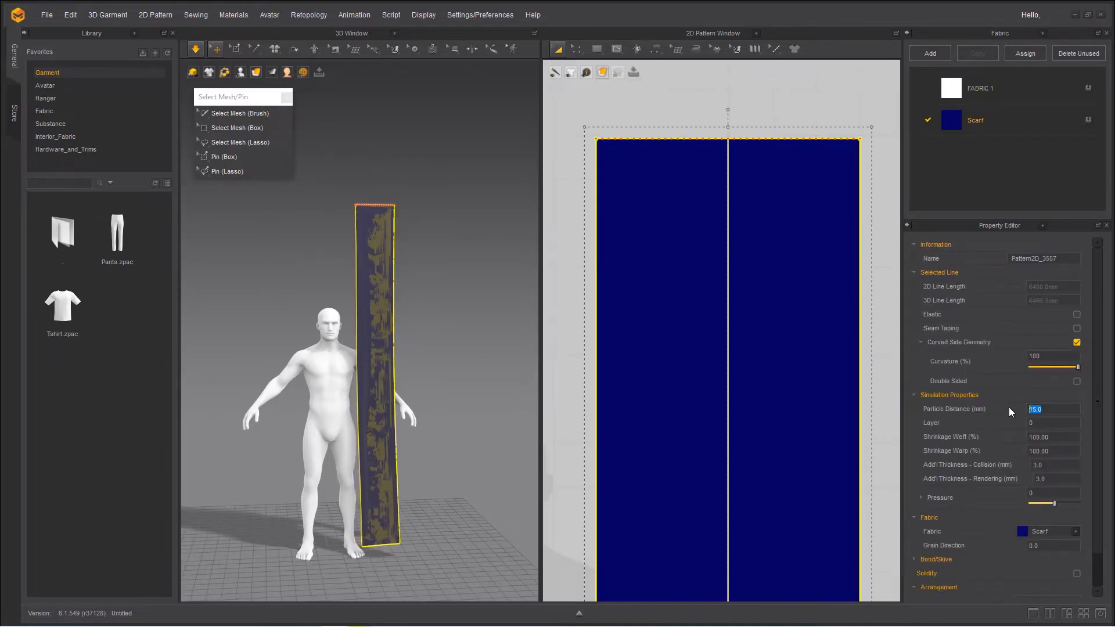
pyautogui.write('20')
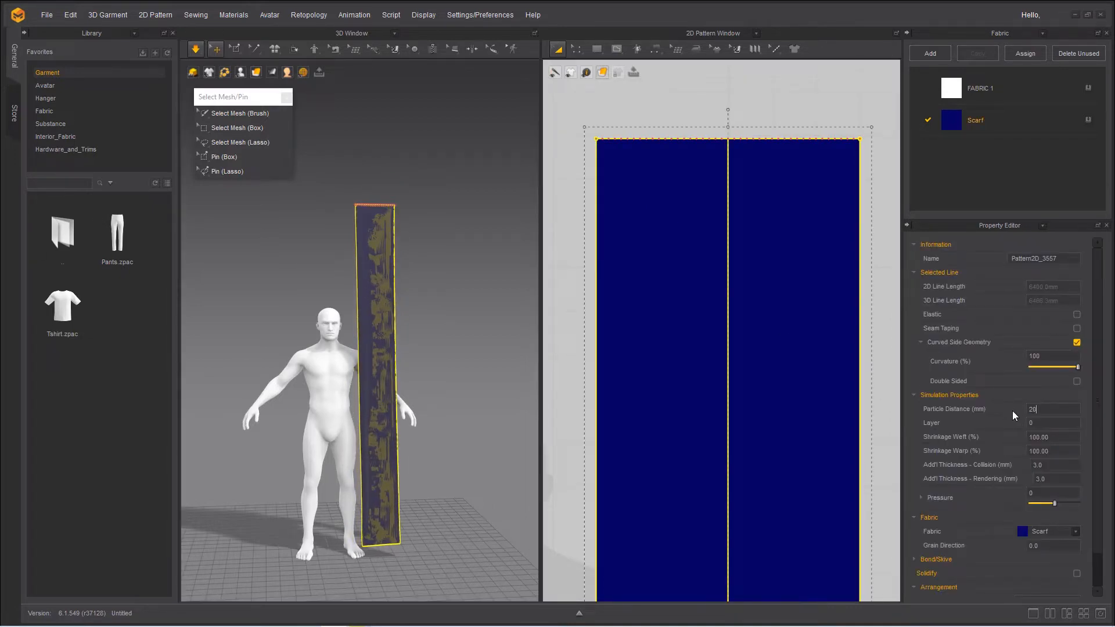
pyautogui.press('Return')
pyautogui.click(195, 50)
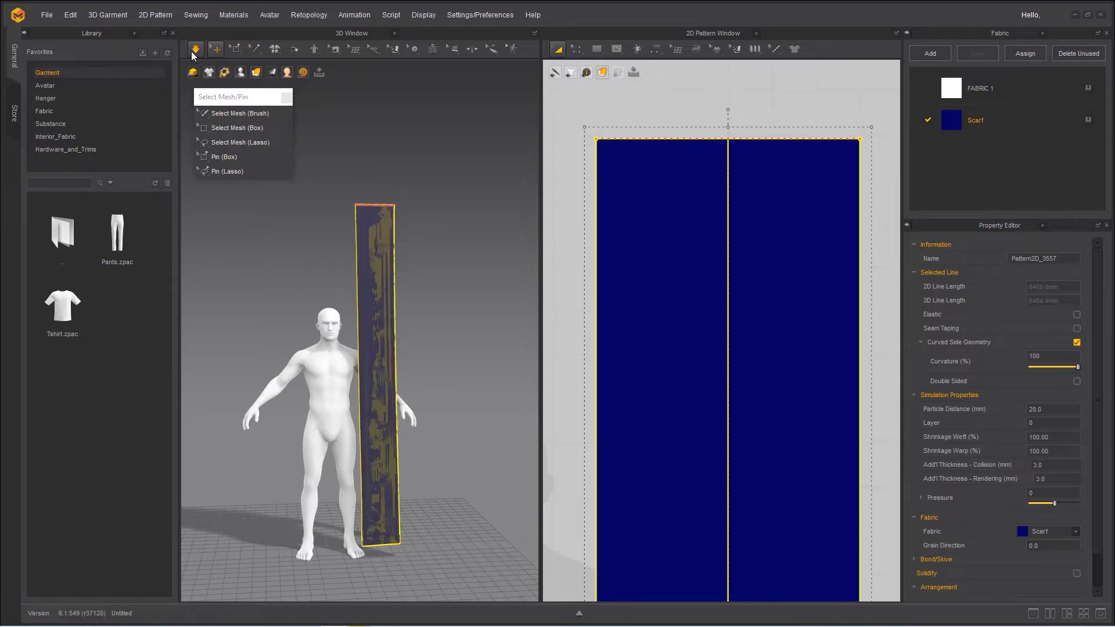
# Step: Shift the scarf's pinned top edge sideways toward the avatar and back while the simulation runs
pyautogui.click(370, 227)
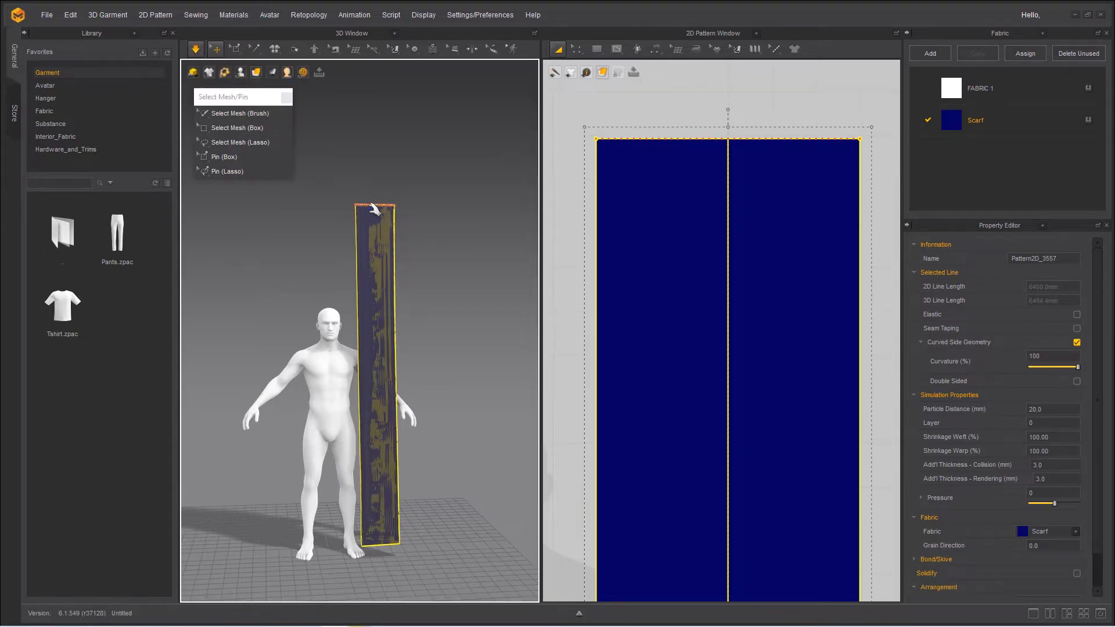
pyautogui.click(367, 205)
pyautogui.moveTo(331, 205); pyautogui.dragTo(324, 204)
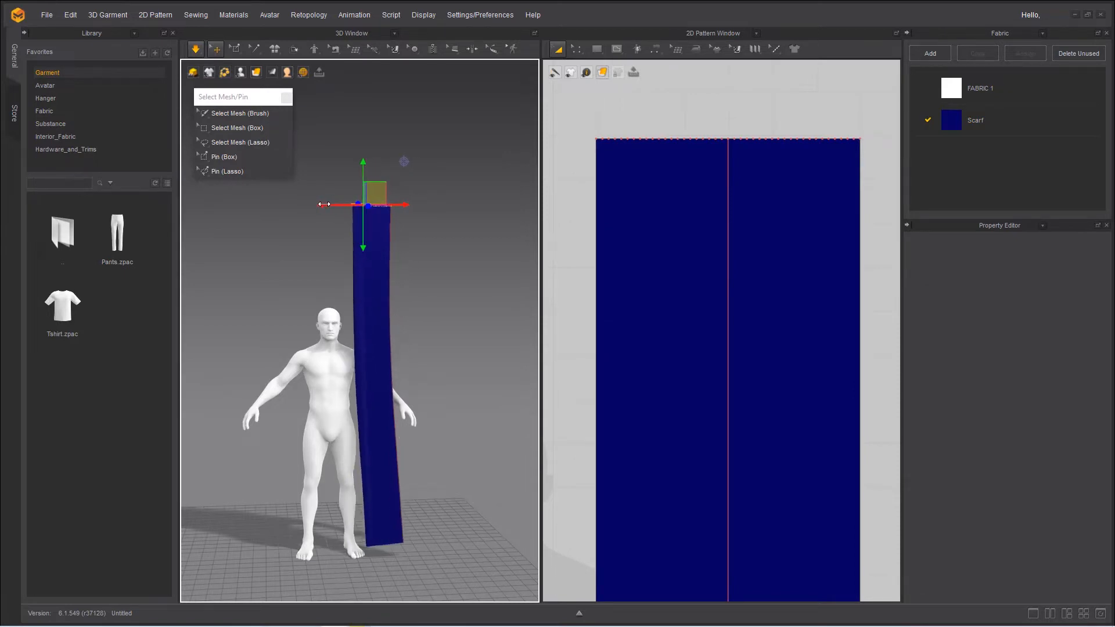
pyautogui.moveTo(324, 204); pyautogui.dragTo(331, 205)
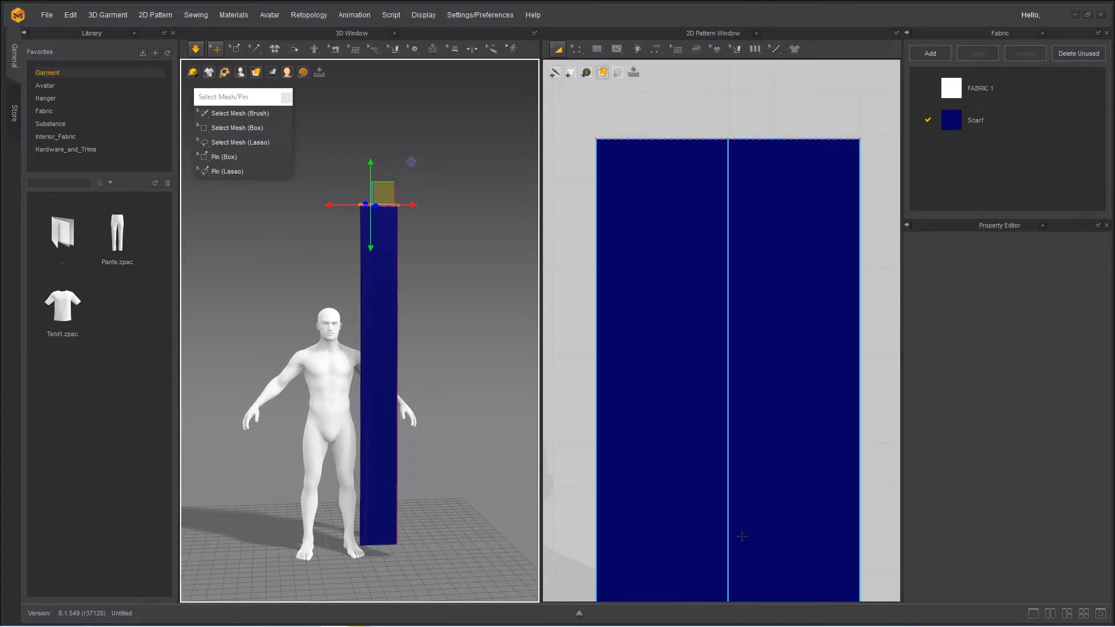
# Step: Pin the entire bottom edge of the scarf pattern with Pin (Box) in the 2D pattern view
pyautogui.scroll(-5, 740, 523)
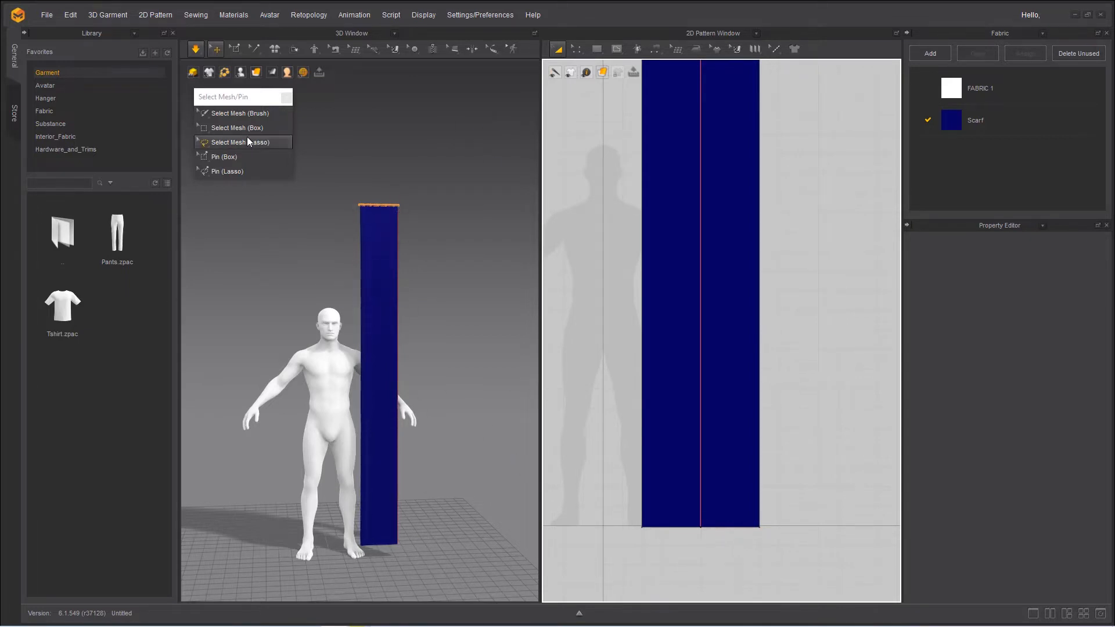
pyautogui.click(232, 158)
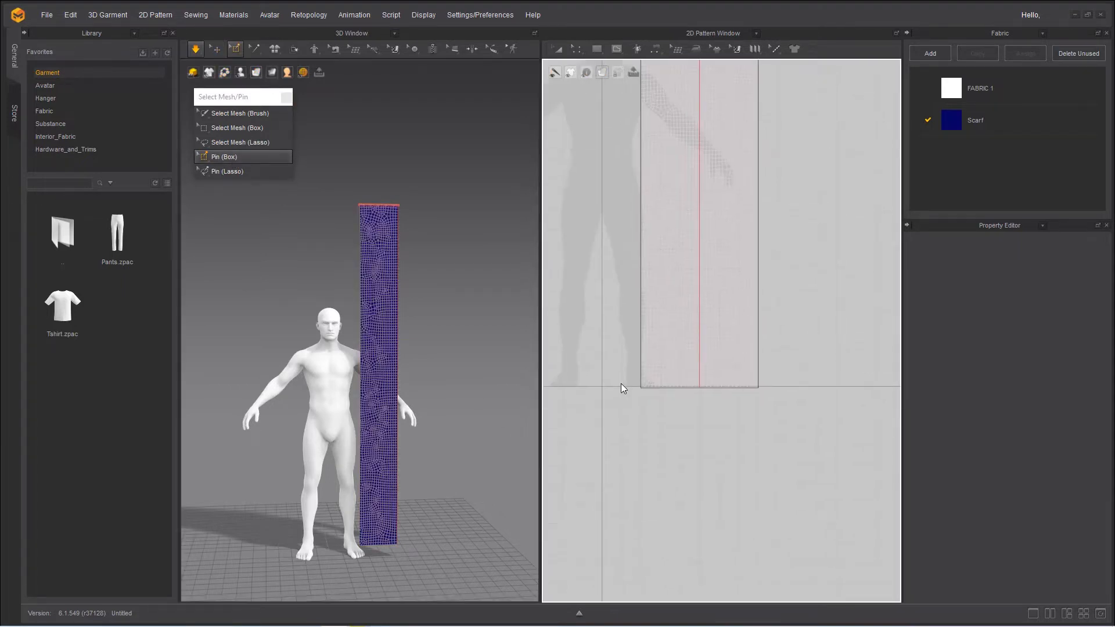
pyautogui.scroll(5, 736, 462)
pyautogui.scroll(-3, 740, 450)
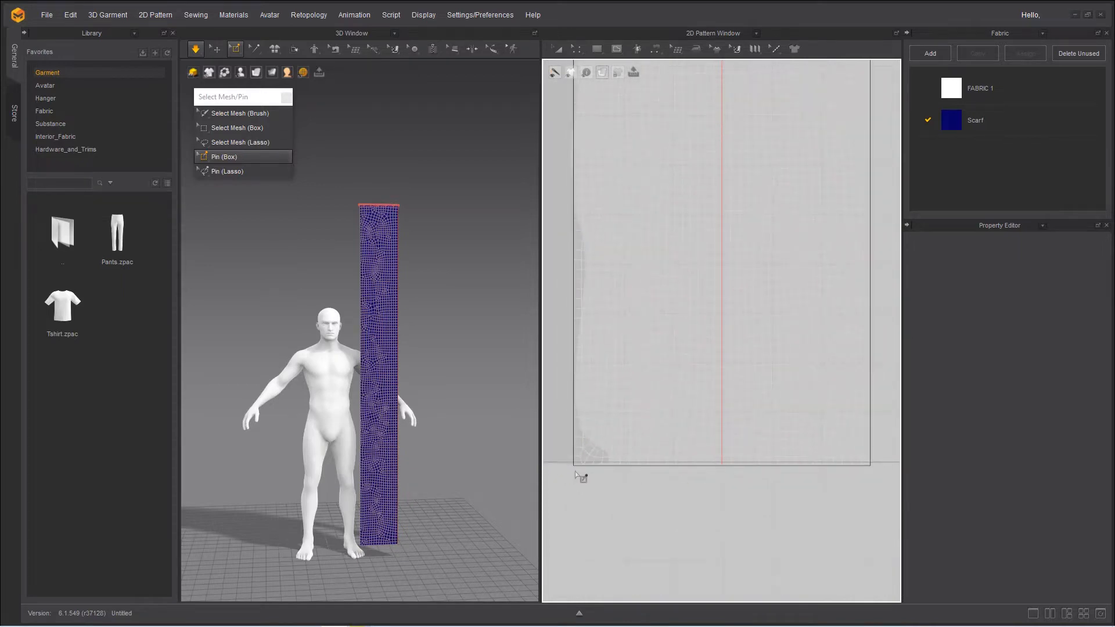
pyautogui.moveTo(567, 463); pyautogui.dragTo(876, 510)
# Step: Select the scarf's pinned bottom edge and pull it forward away from the avatar's feet while the simulation runs
pyautogui.click(215, 49)
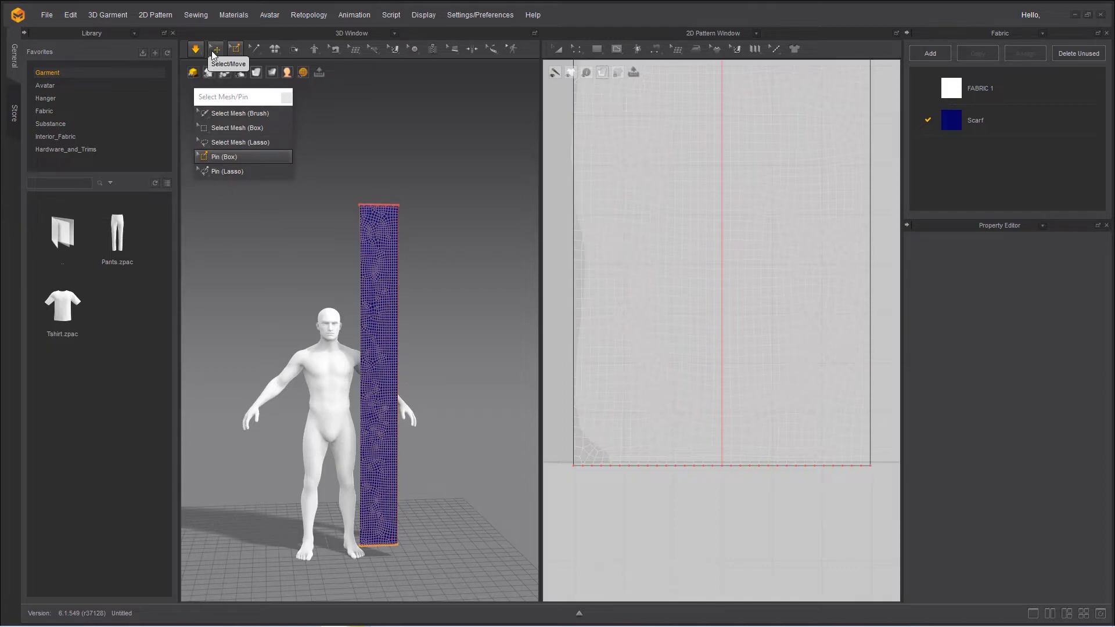
pyautogui.moveTo(413, 575); pyautogui.dragTo(379, 575, button='right')
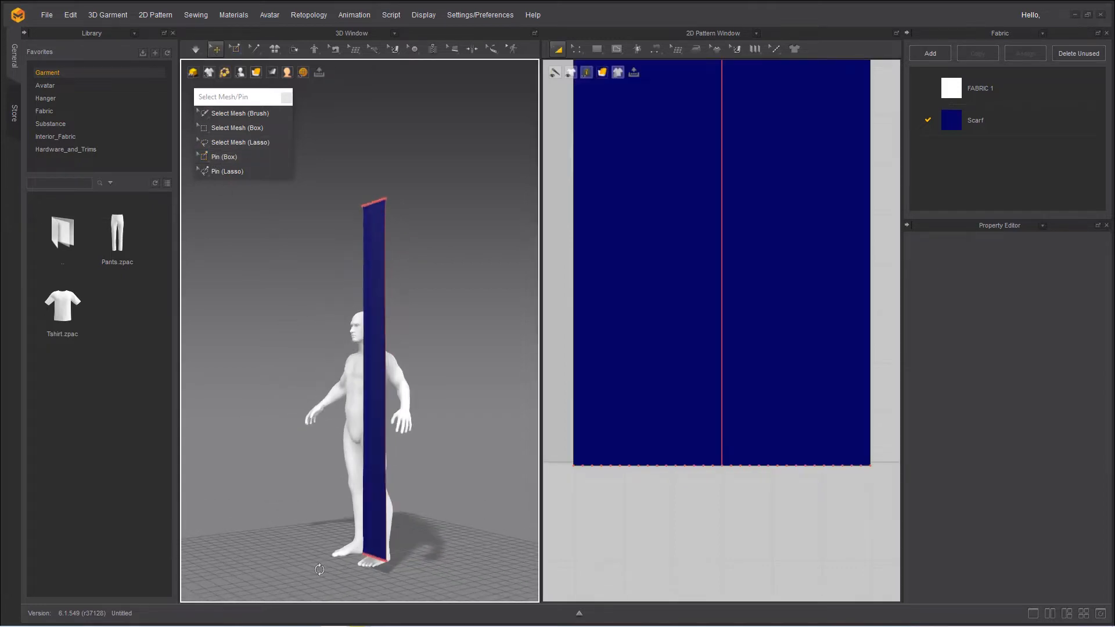
pyautogui.press('space')
pyautogui.click(375, 558)
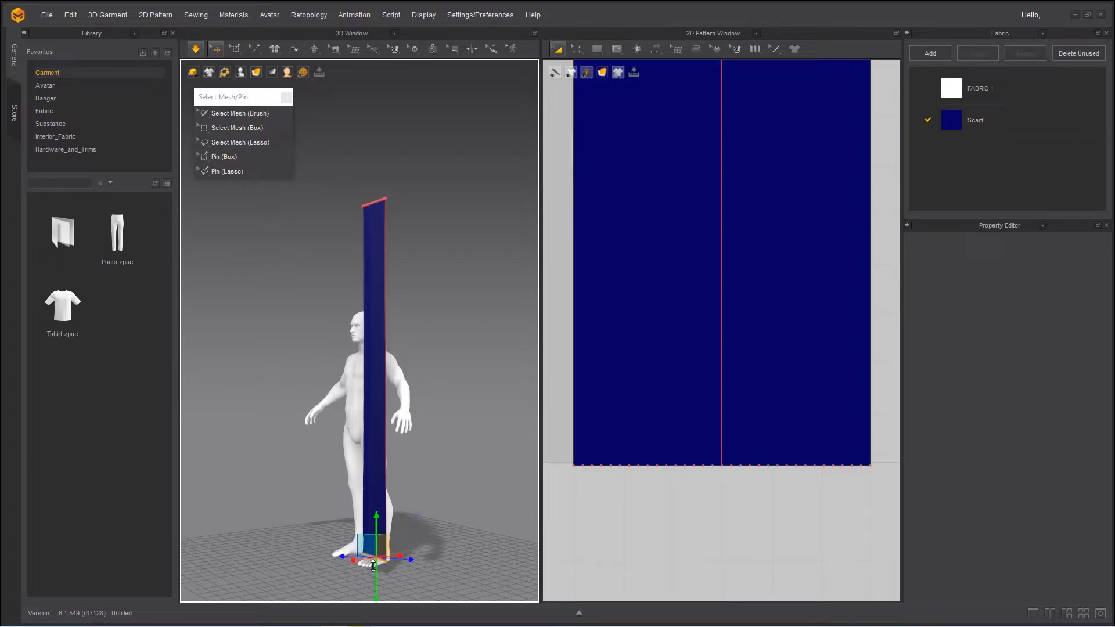
pyautogui.press('space')
pyautogui.moveTo(313, 547); pyautogui.dragTo(331, 508, button='middle')
pyautogui.moveTo(331, 508); pyautogui.dragTo(307, 537, button='right')
pyautogui.press('space')
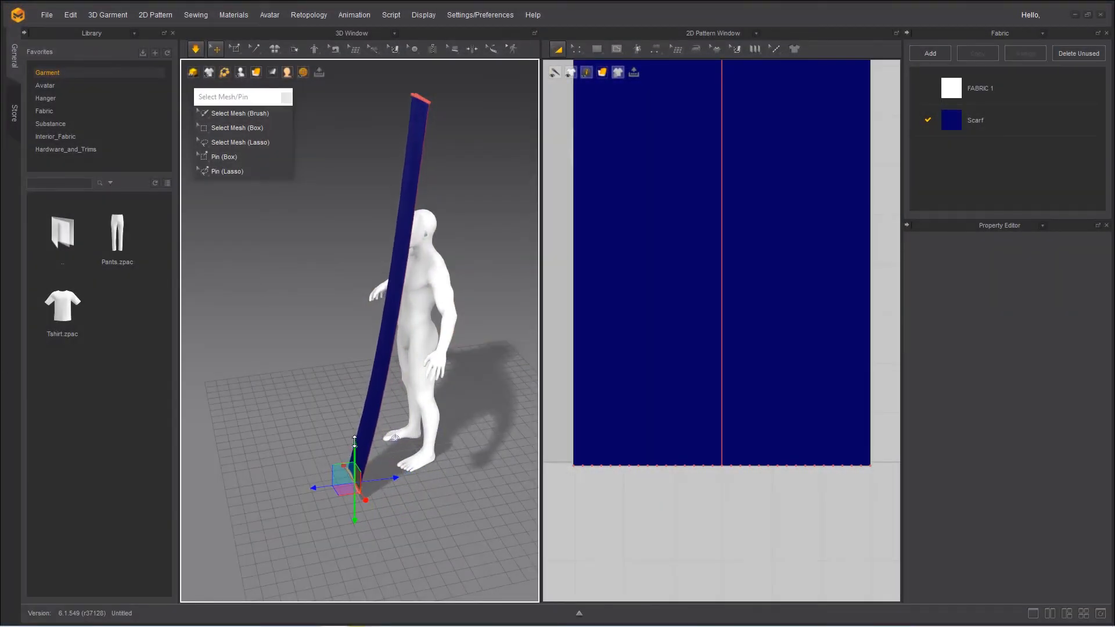
# Step: Lift the scarf's pinned bottom edge off the floor to about the avatar's waist height
pyautogui.scroll(2, 320, 514)
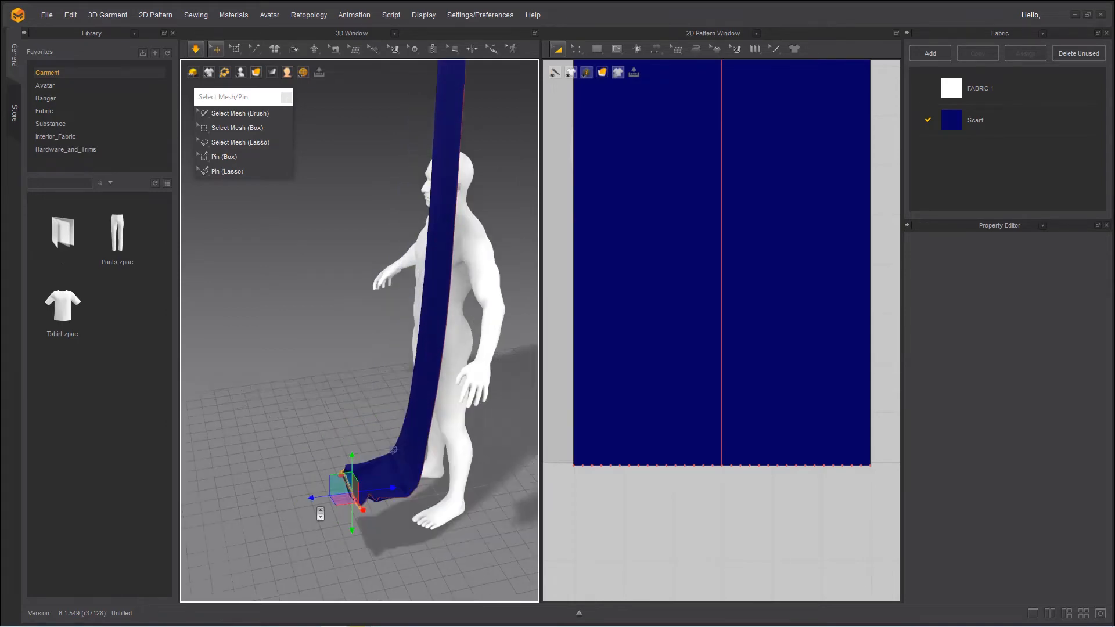
pyautogui.scroll(3, 320, 514)
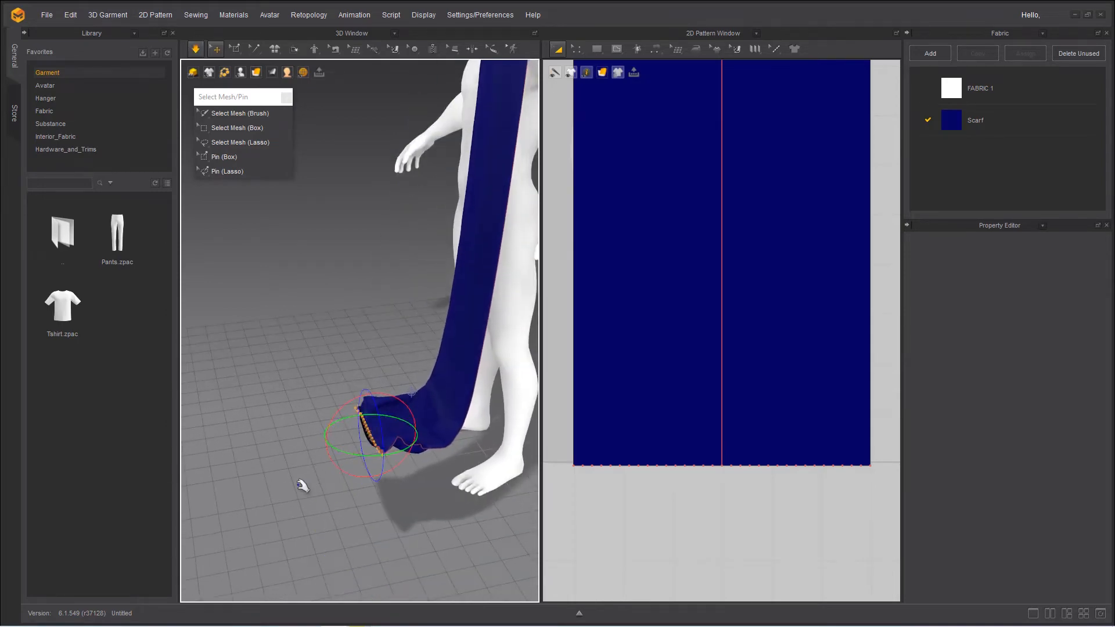
pyautogui.moveTo(302, 486); pyautogui.dragTo(443, 367, button='right')
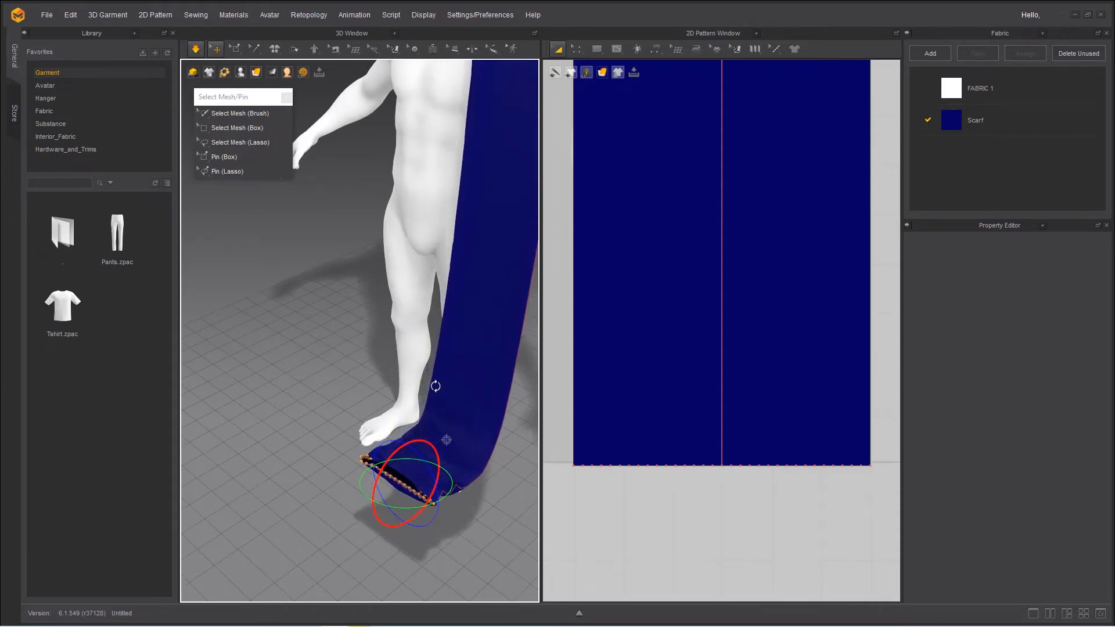
pyautogui.moveTo(375, 459); pyautogui.dragTo(423, 125)
pyautogui.scroll(-5, 372, 510)
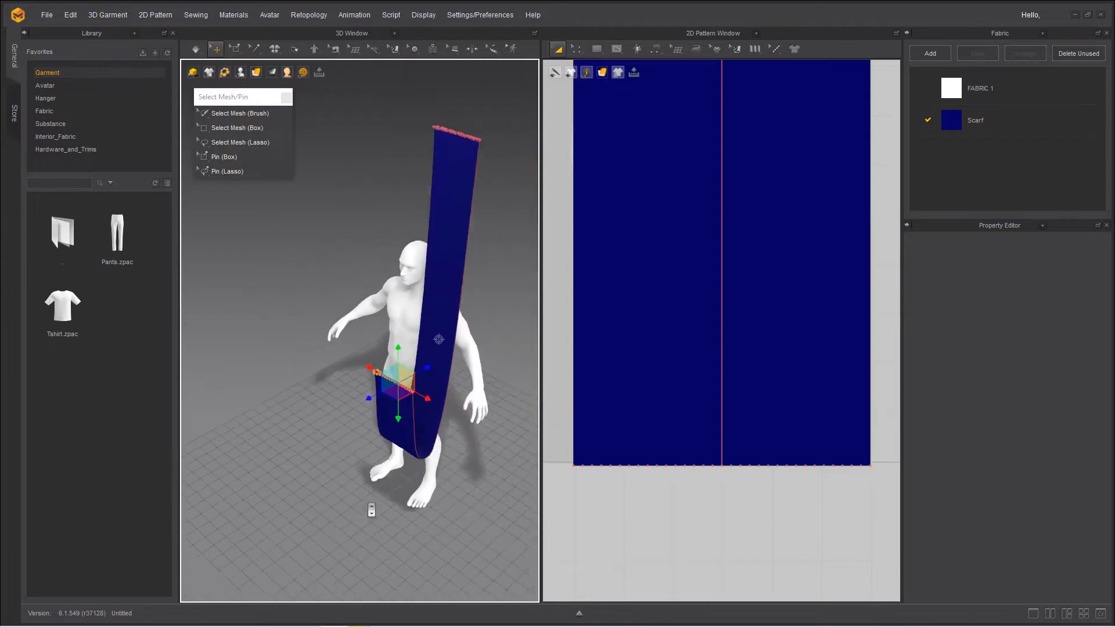
# Step: Raise the pinned bottom edge level with the top edge above the avatar's head and bring both edges close together
pyautogui.moveTo(372, 510); pyautogui.dragTo(356, 314, button='right')
pyautogui.press('space')
pyautogui.moveTo(375, 380); pyautogui.dragTo(369, 165)
pyautogui.press('space')
pyautogui.moveTo(273, 396); pyautogui.dragTo(450, 397, button='right')
pyautogui.press('space')
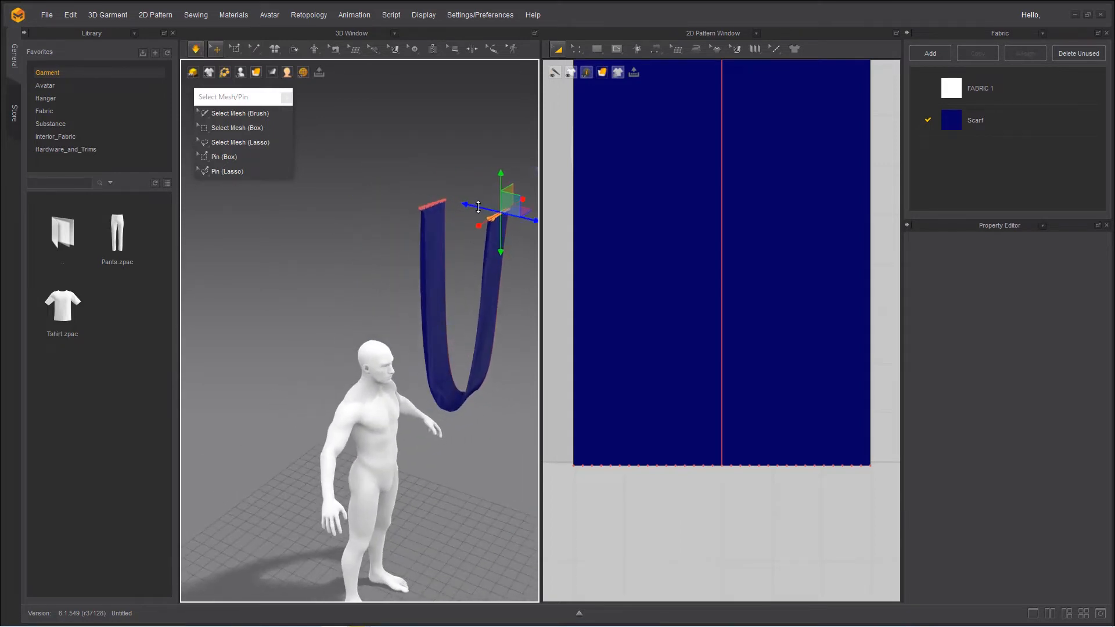
pyautogui.moveTo(473, 207); pyautogui.dragTo(450, 172)
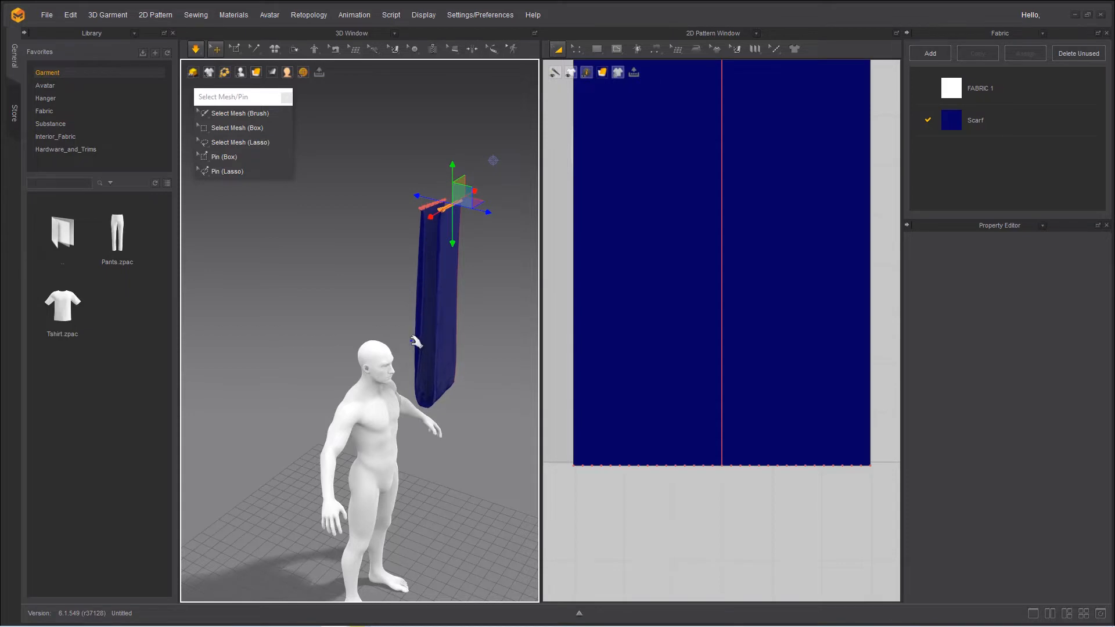
# Step: Resume the simulation and select both pinned edges of the hanging scarf together
pyautogui.press('space')
pyautogui.moveTo(367, 384); pyautogui.dragTo(354, 484, button='middle')
pyautogui.moveTo(354, 483); pyautogui.dragTo(361, 458, button='right')
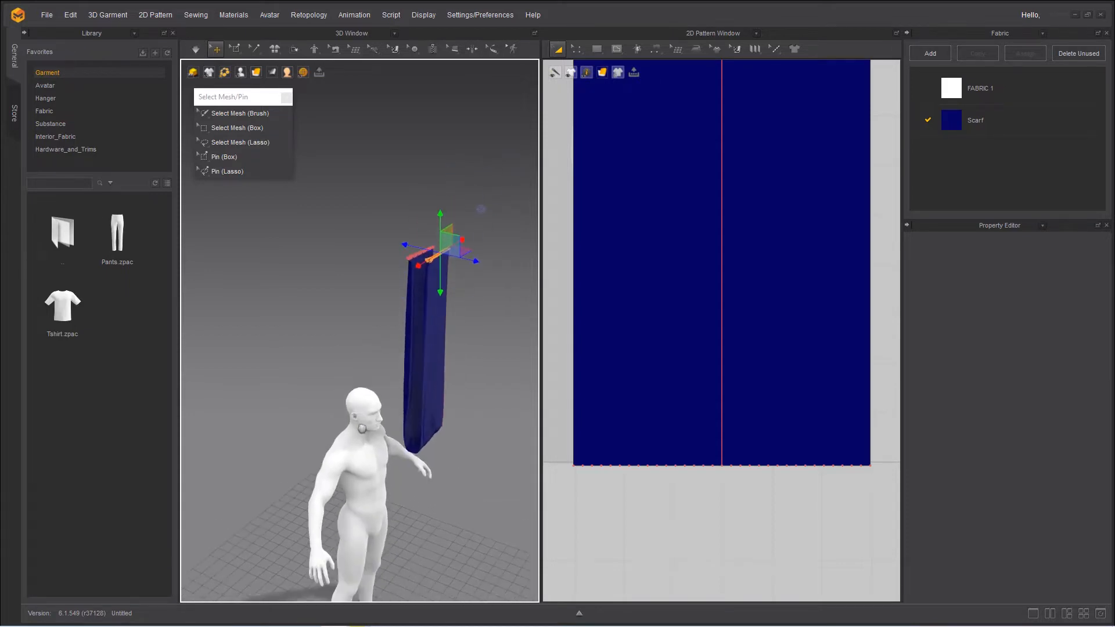
pyautogui.press('space')
pyautogui.scroll(-1, 370, 262)
pyautogui.click(409, 244)
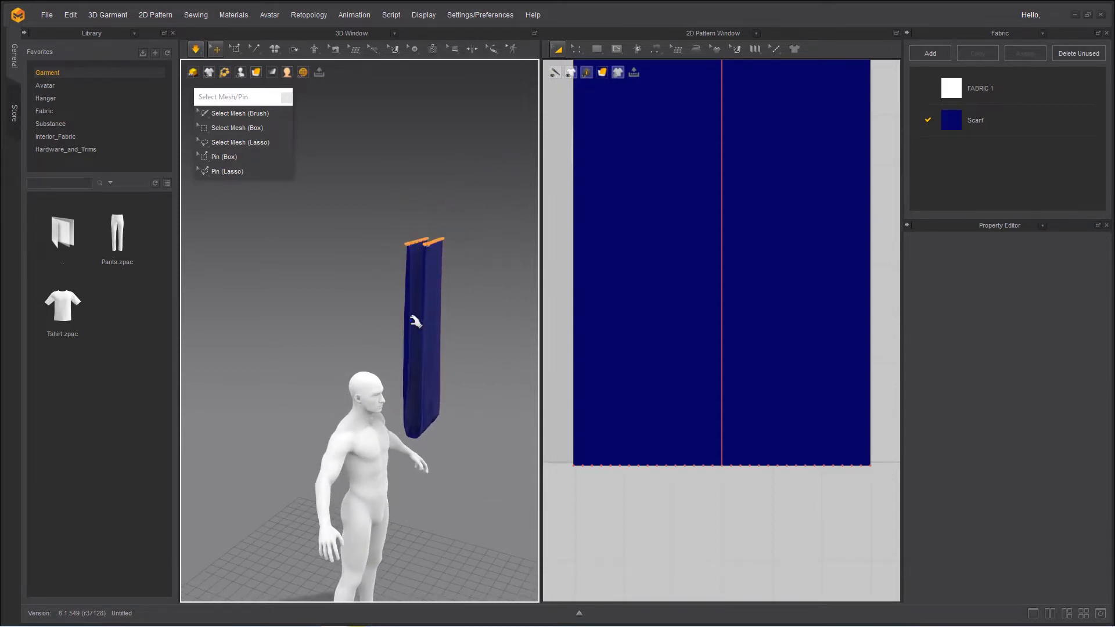
pyautogui.click(408, 246)
pyautogui.moveTo(368, 238); pyautogui.dragTo(334, 243, button='right')
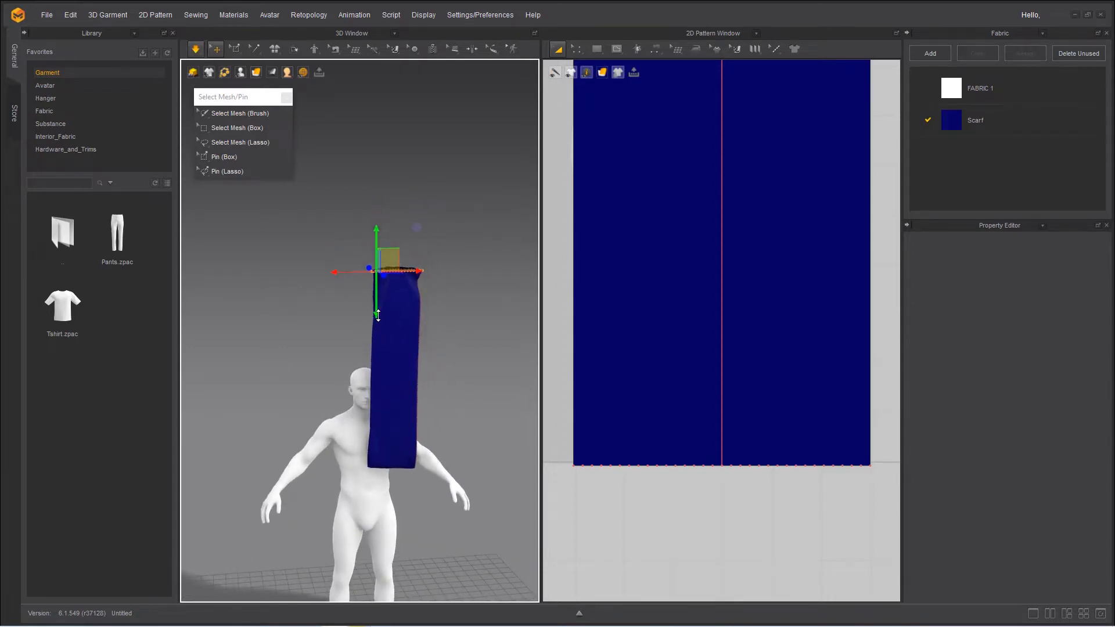
pyautogui.scroll(3, 377, 287)
pyautogui.moveTo(373, 228); pyautogui.dragTo(373, 195, button='middle')
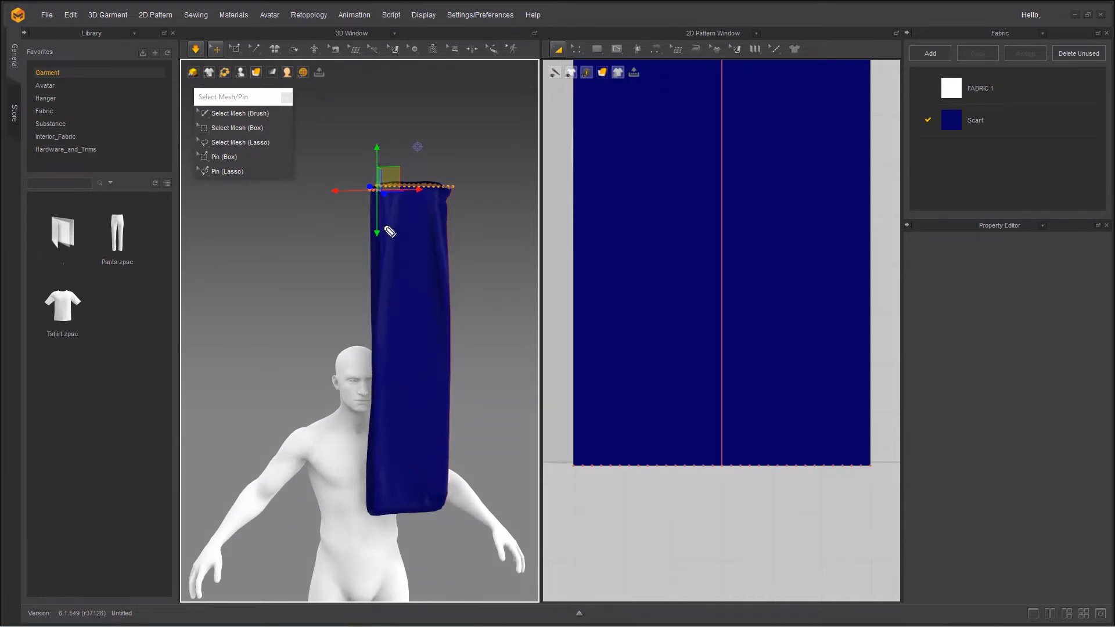
pyautogui.moveTo(457, 215)
pyautogui.mouseDown()
pyautogui.moveTo(341, 216)
pyautogui.moveTo(394, 169)
pyautogui.moveTo(444, 165)
pyautogui.mouseUp()
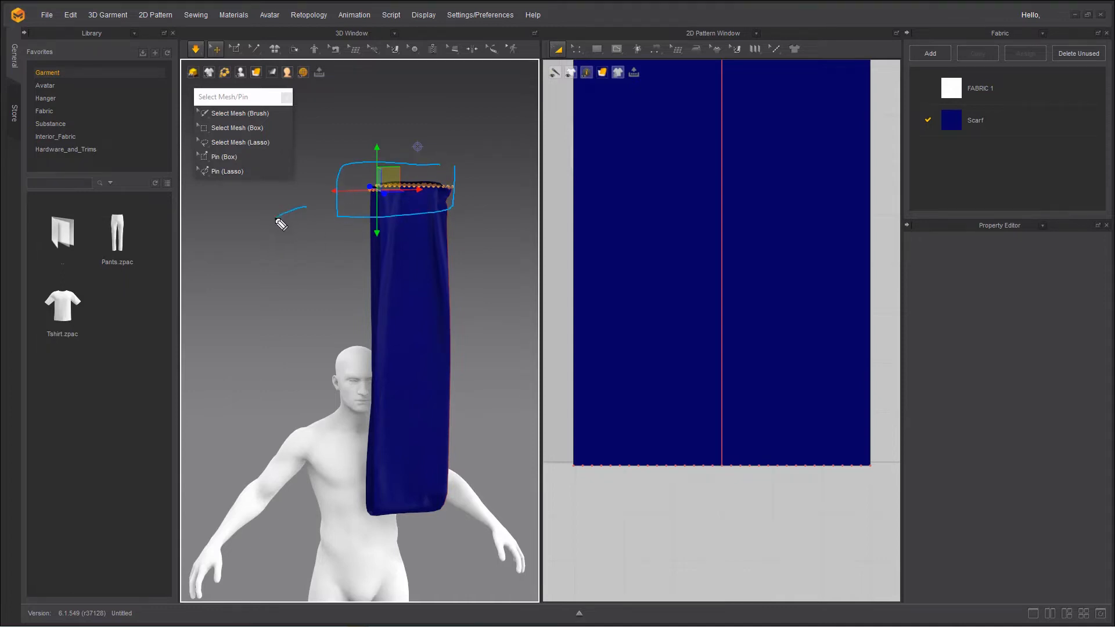
pyautogui.moveTo(281, 224)
pyautogui.mouseDown()
pyautogui.moveTo(243, 260)
pyautogui.moveTo(254, 340)
pyautogui.mouseUp()
pyautogui.moveTo(325, 427); pyautogui.dragTo(367, 460)
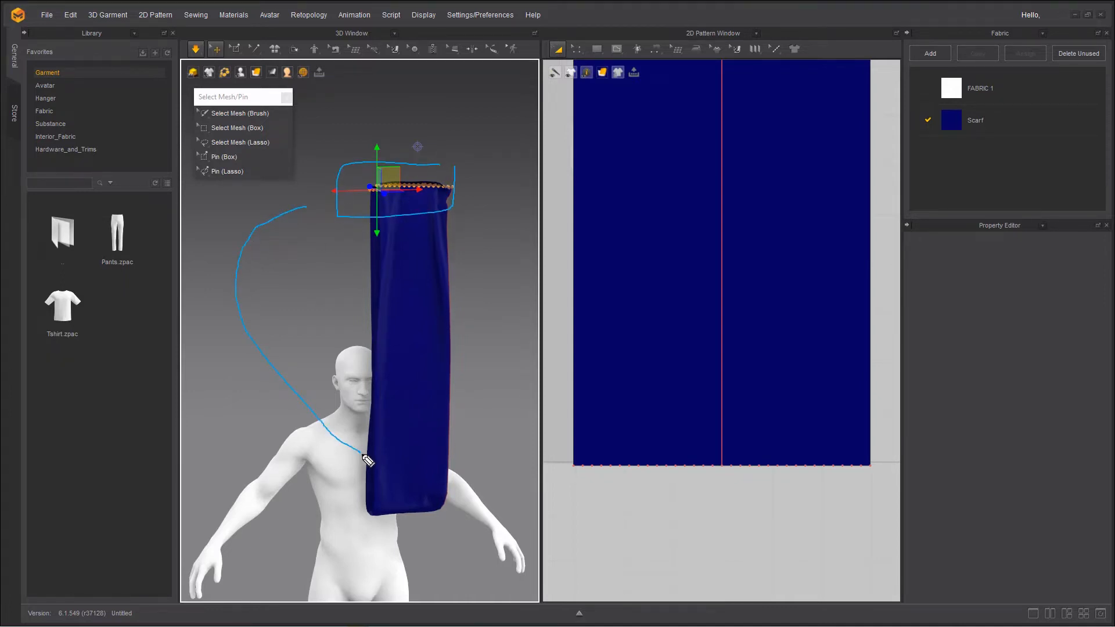
pyautogui.moveTo(453, 485); pyautogui.dragTo(487, 541)
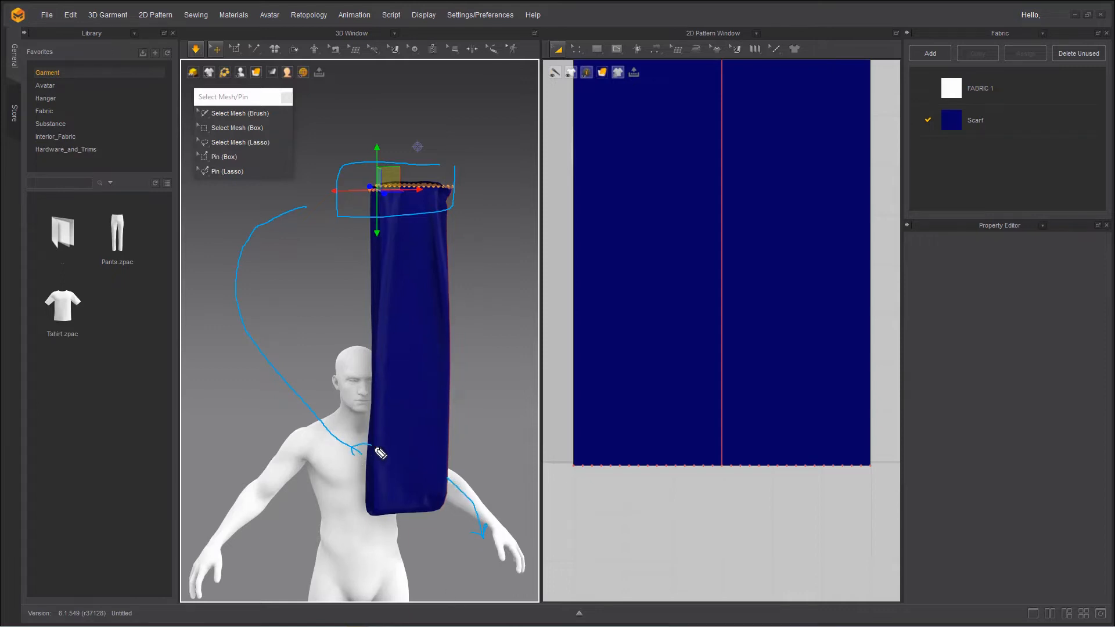
pyautogui.moveTo(381, 453)
pyautogui.mouseDown()
pyautogui.moveTo(375, 471)
pyautogui.moveTo(357, 456)
pyautogui.mouseUp()
pyautogui.click(68, 205)
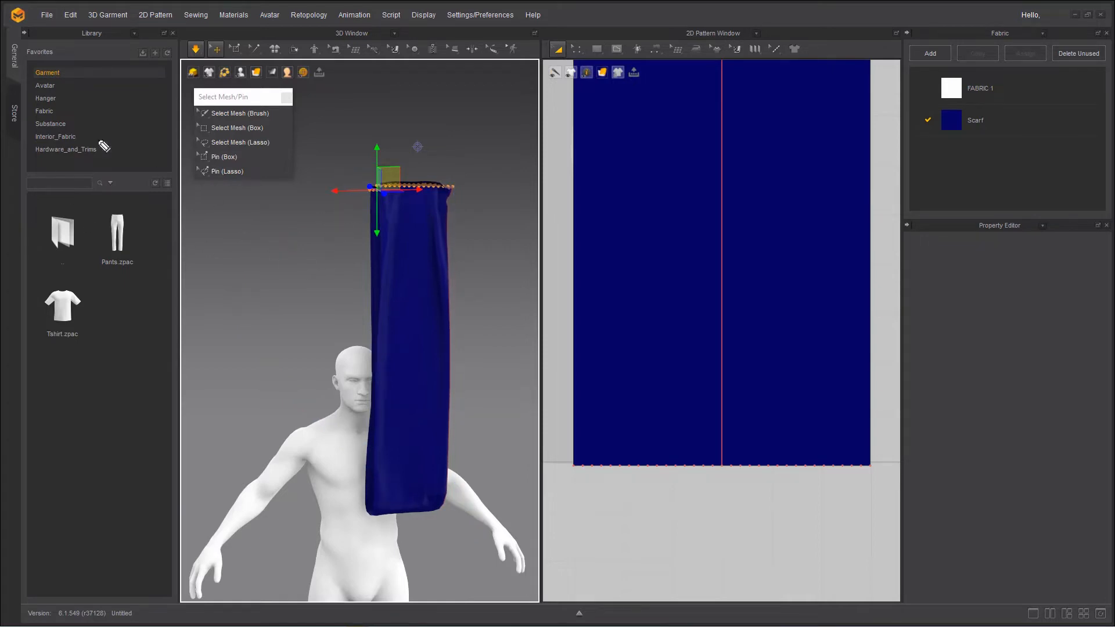
# Step: Shift both pinned ends of the scarf back over the avatar, then move them forward again during simulation
pyautogui.moveTo(355, 266); pyautogui.dragTo(352, 202, button='right')
pyautogui.moveTo(352, 187); pyautogui.dragTo(301, 186)
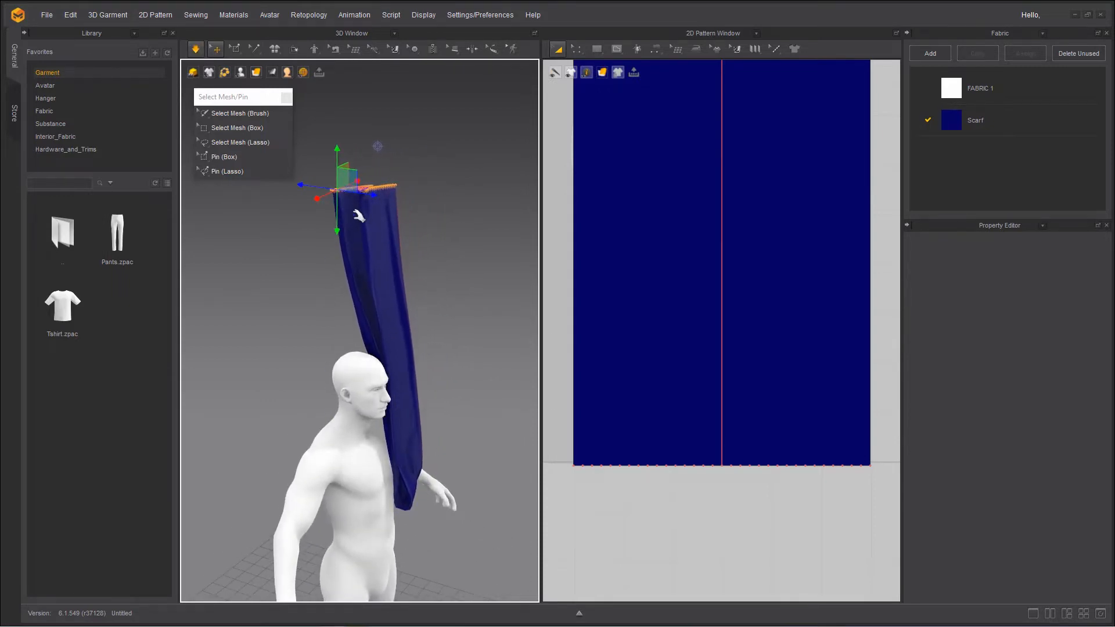
pyautogui.moveTo(378, 199); pyautogui.dragTo(419, 215)
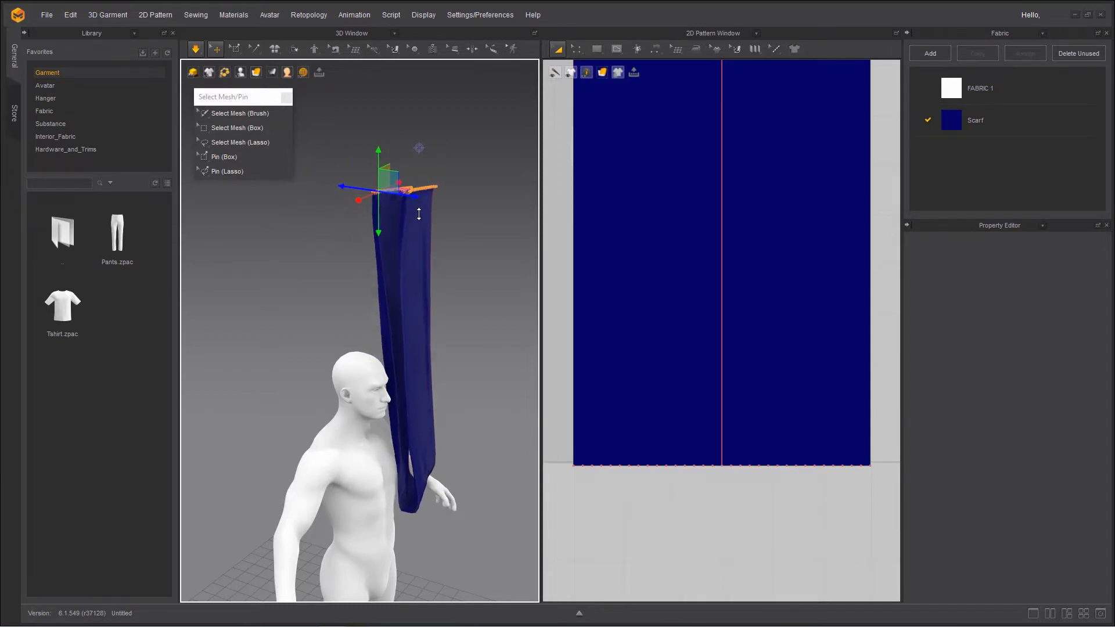
# Step: Pin a small patch near the lower bend of the scarf's outer layer with Pin (Lasso)
pyautogui.click(233, 171)
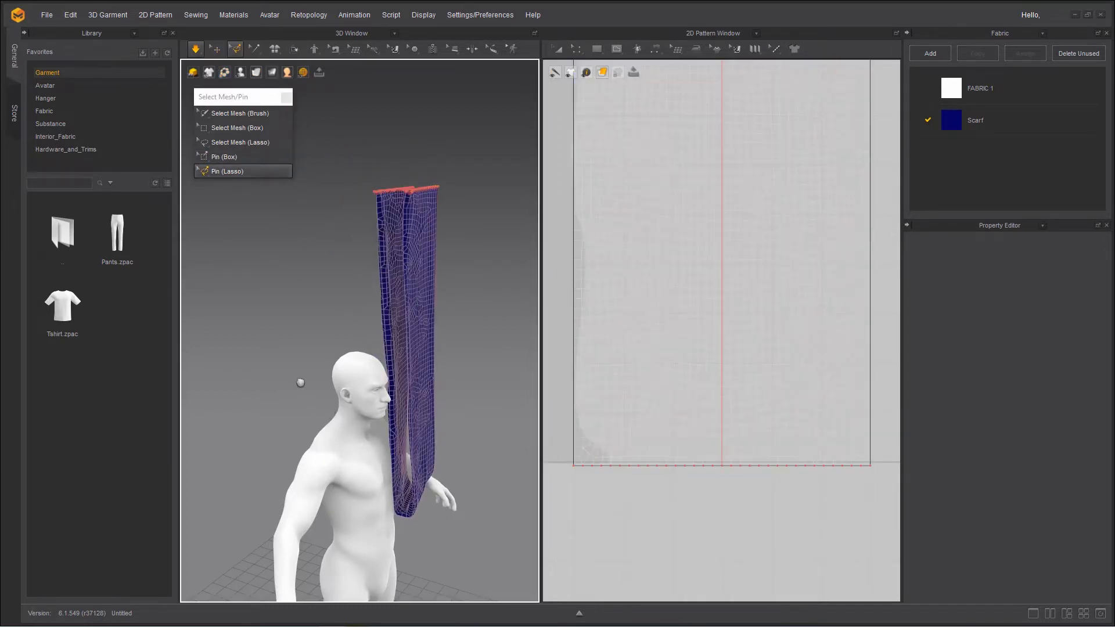
pyautogui.moveTo(298, 390)
pyautogui.mouseDown(button='right')
pyautogui.moveTo(267, 305)
pyautogui.moveTo(404, 379)
pyautogui.mouseUp(button='right')
pyautogui.press('space')
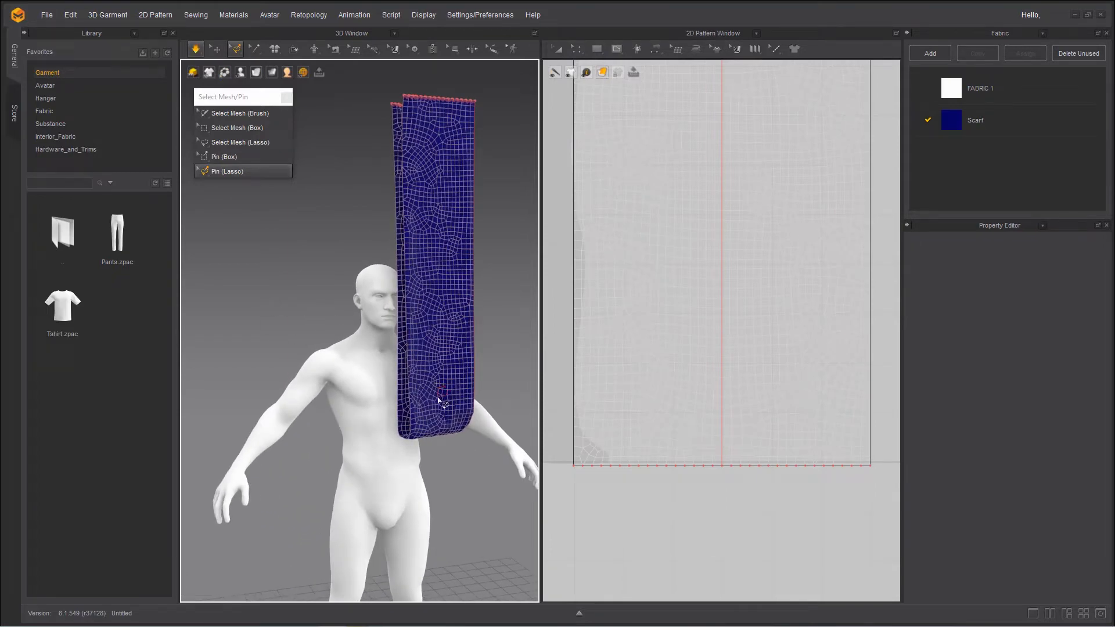
pyautogui.moveTo(442, 395); pyautogui.dragTo(463, 424, button='right')
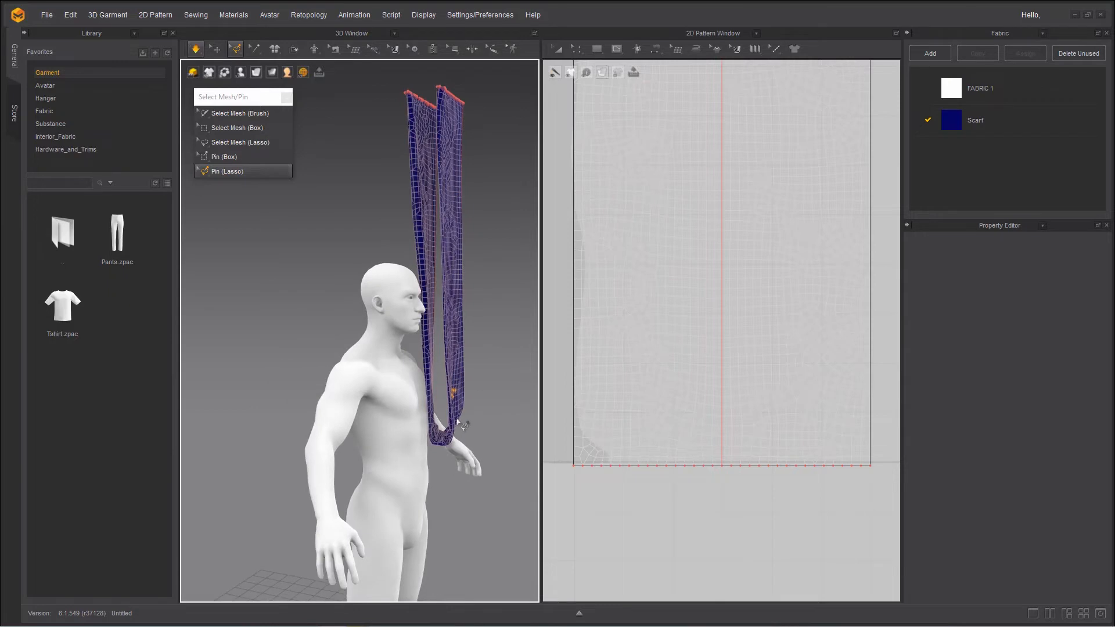
# Step: Select the pinned patch on the scarf's outer layer and pull it forward away from the avatar
pyautogui.click(214, 50)
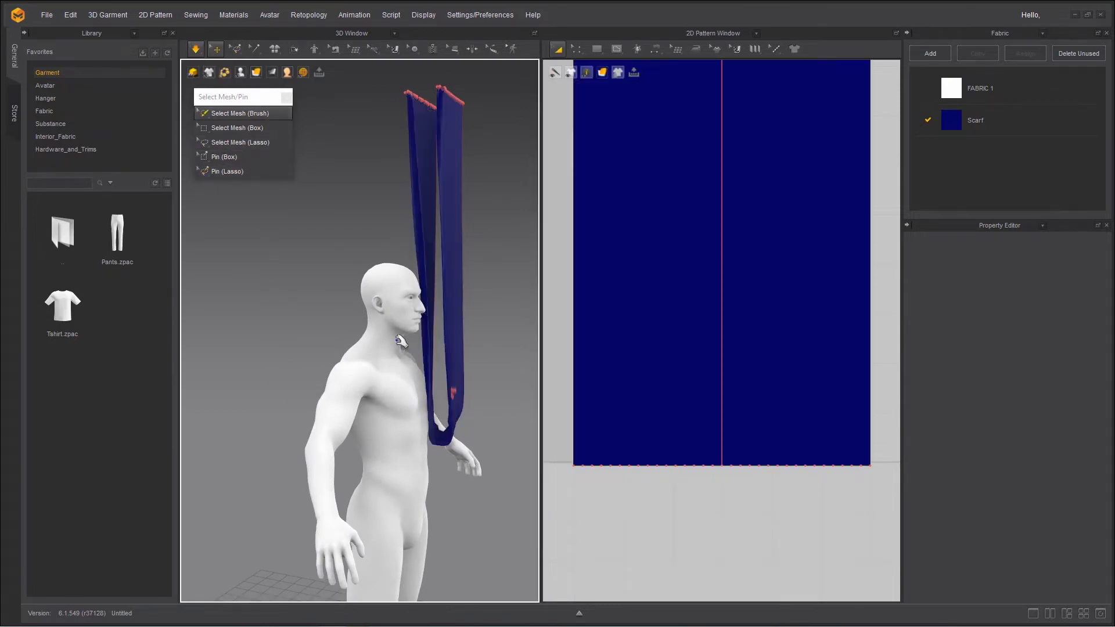
pyautogui.click(456, 394)
pyautogui.moveTo(490, 393); pyautogui.dragTo(524, 399)
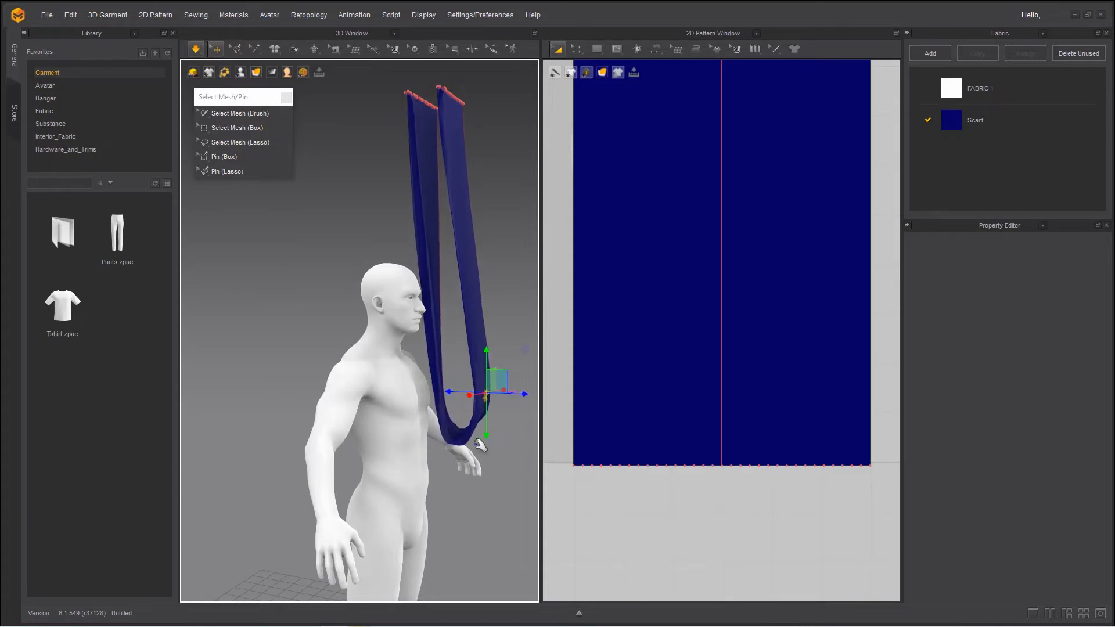
# Step: Pin a second small patch near the lower bend of the scarf's inner layer with Pin (Box)
pyautogui.moveTo(453, 431); pyautogui.dragTo(400, 436, button='right')
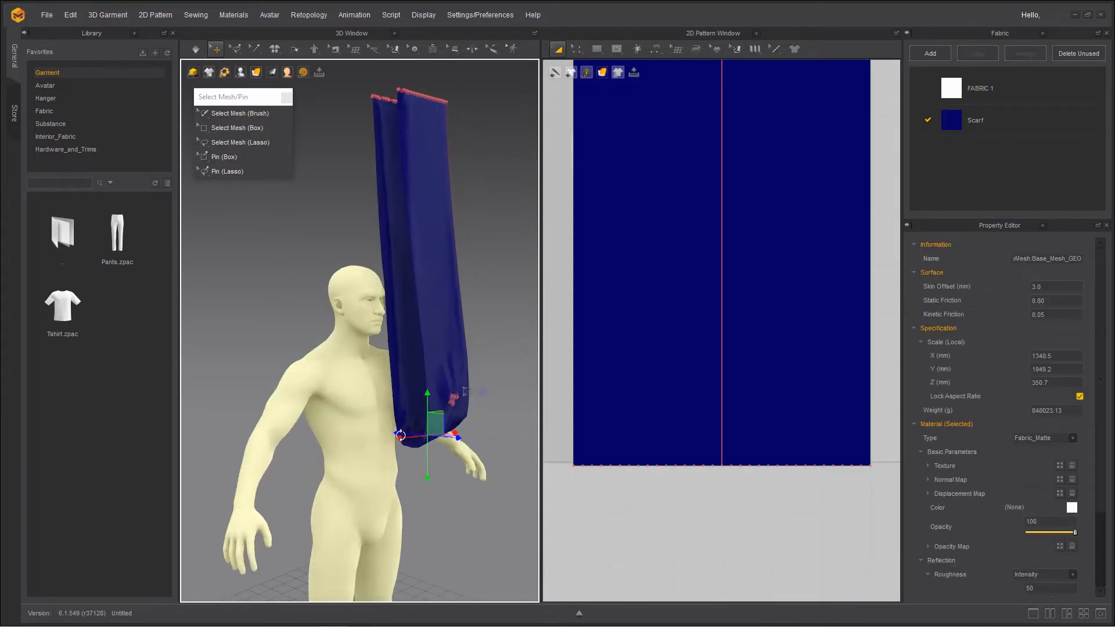
pyautogui.press('space')
pyautogui.scroll(5, 406, 437)
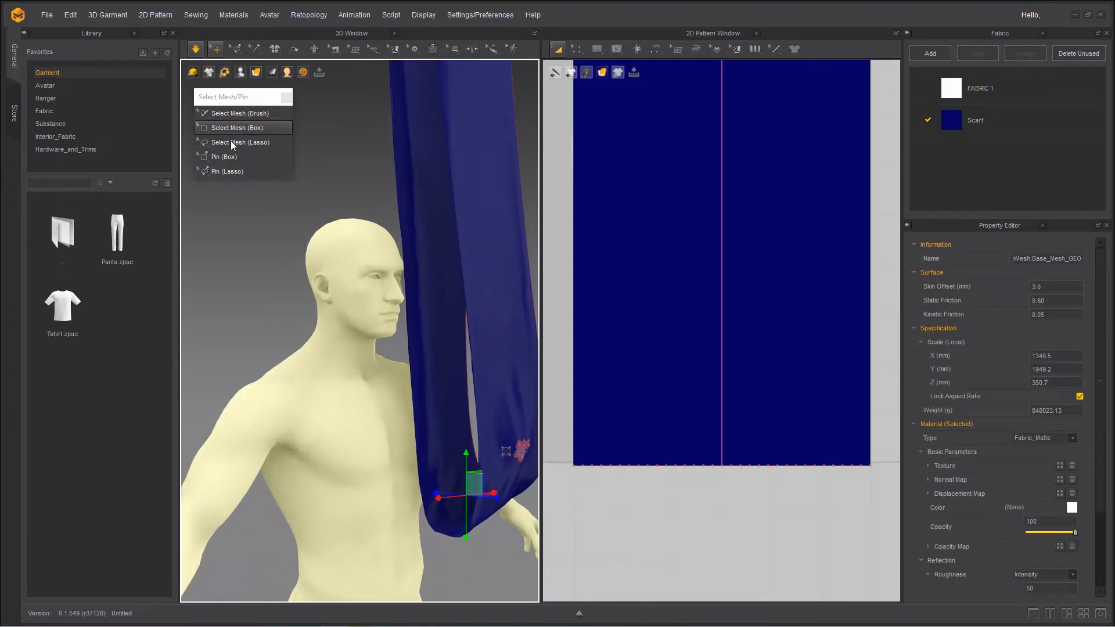
pyautogui.click(222, 157)
pyautogui.click(453, 451)
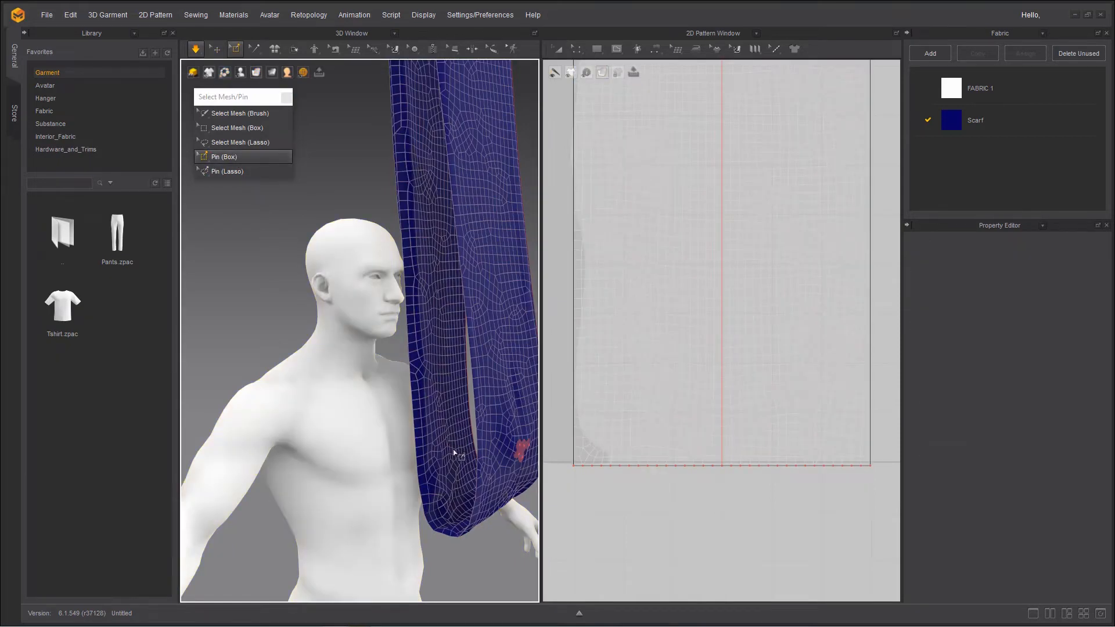
pyautogui.moveTo(463, 463); pyautogui.dragTo(464, 464)
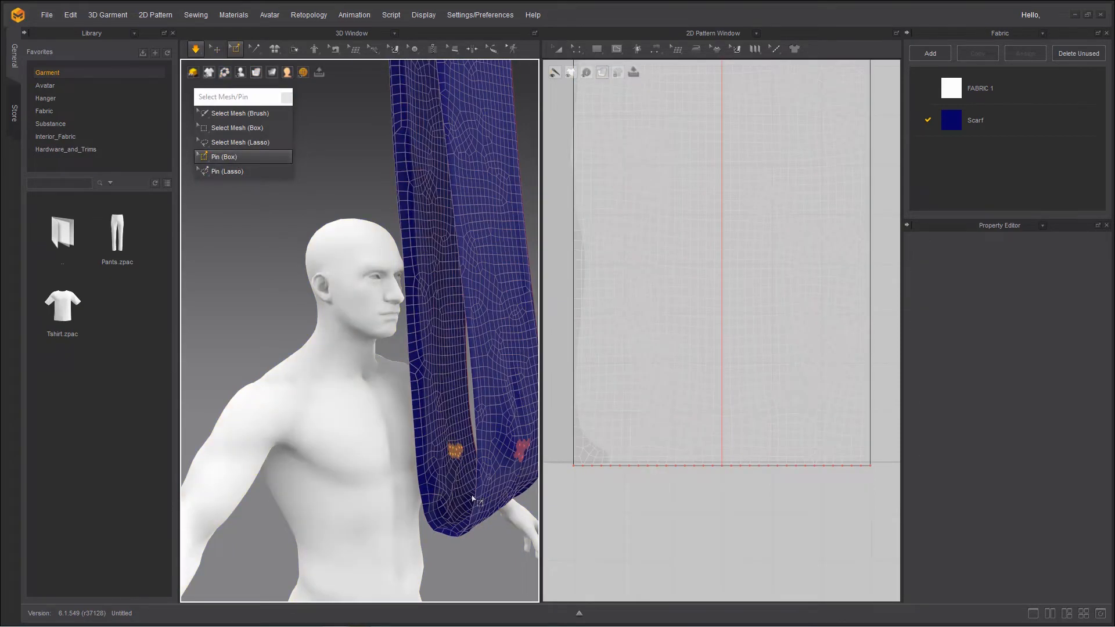
# Step: Move the pinned patch on the scarf's inner layer slightly toward the avatar's chest
pyautogui.click(455, 453)
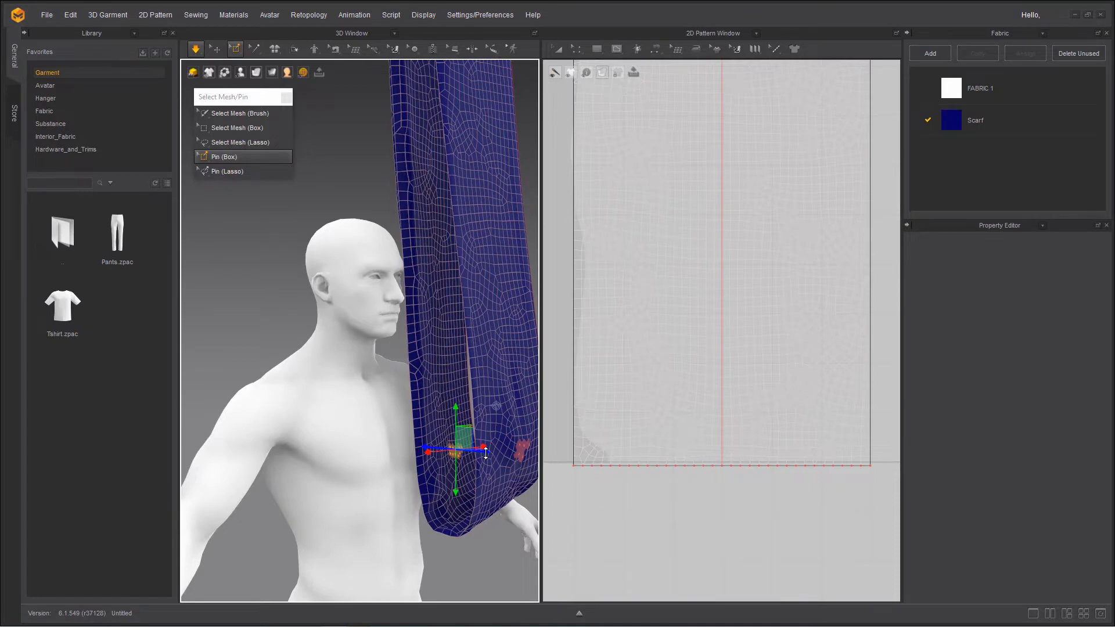
pyautogui.moveTo(485, 453); pyautogui.dragTo(476, 451)
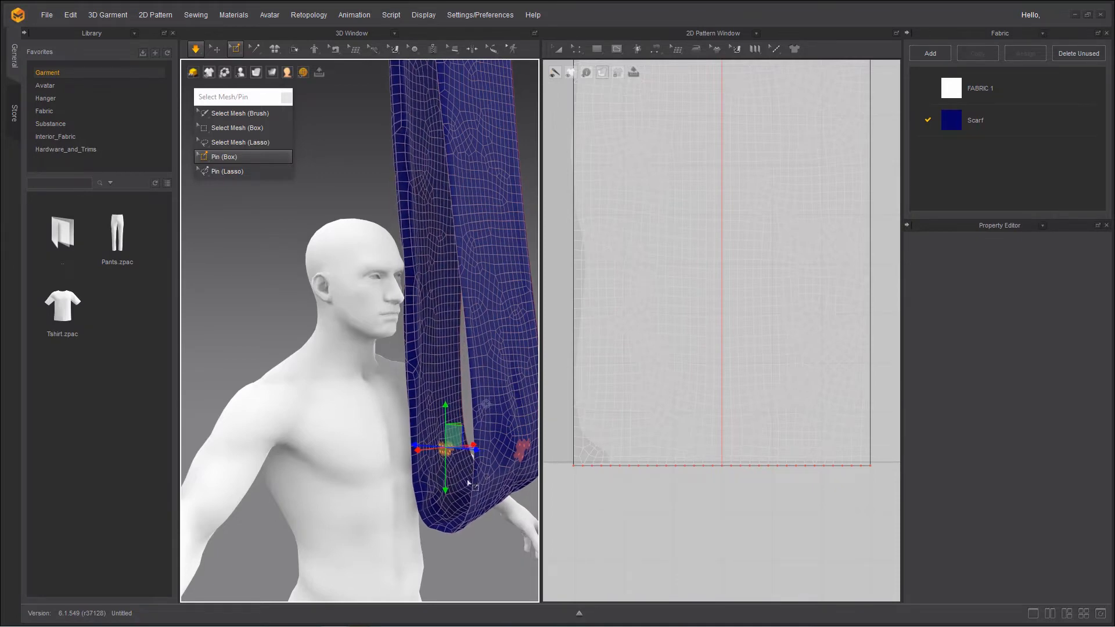
pyautogui.moveTo(355, 489); pyautogui.dragTo(386, 471, button='right')
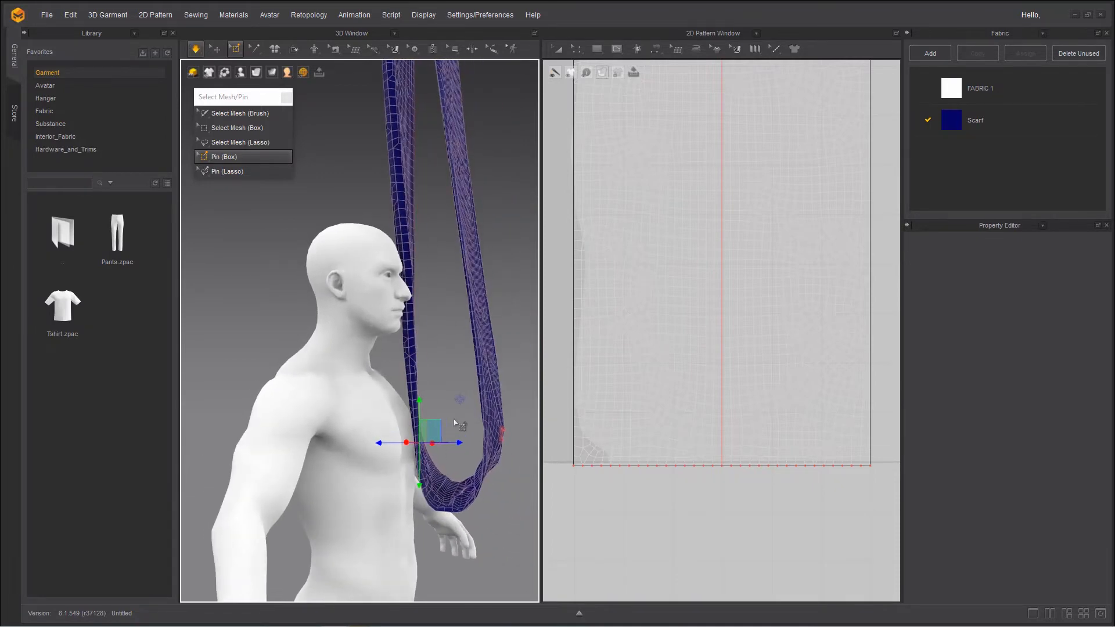
pyautogui.scroll(-5, 723, 363)
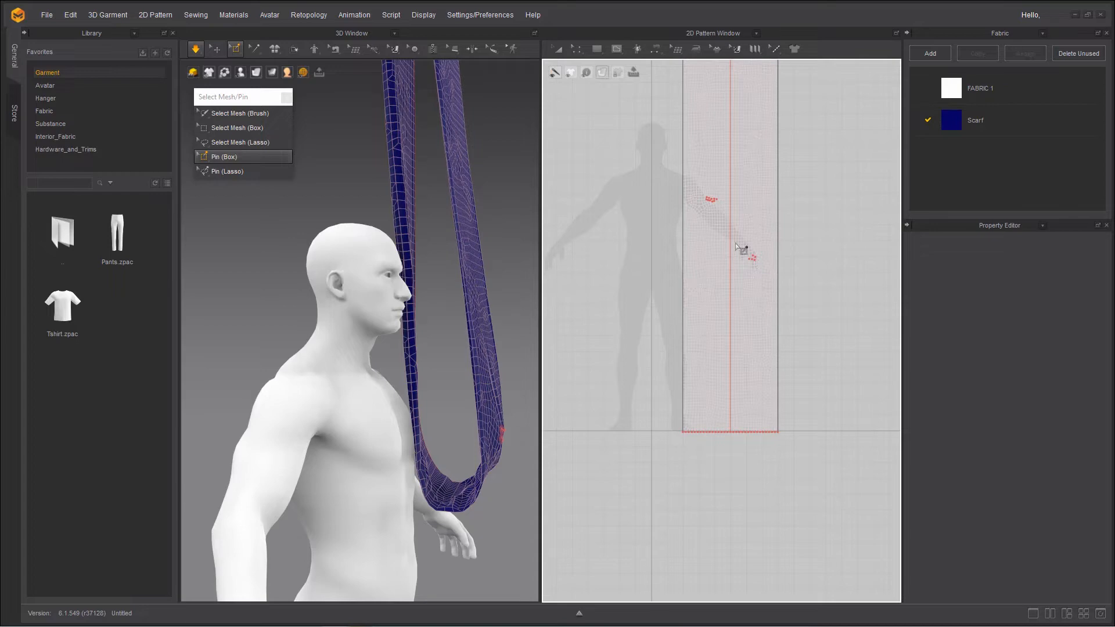
pyautogui.moveTo(505, 263); pyautogui.dragTo(498, 448, button='middle')
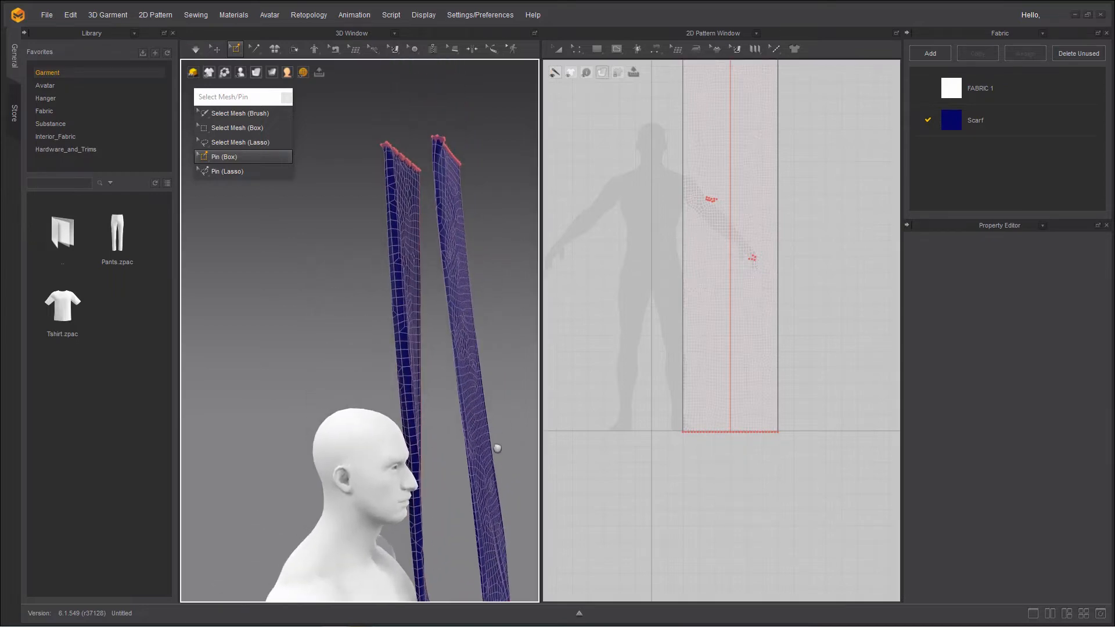
pyautogui.moveTo(419, 305); pyautogui.dragTo(396, 322, button='right')
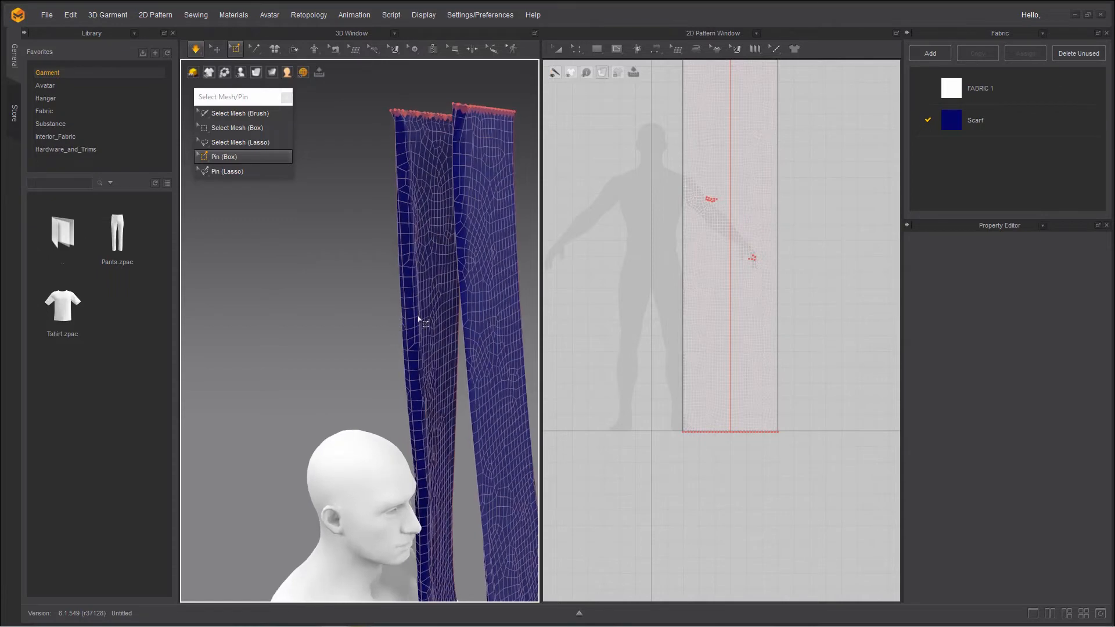
# Step: Select both pinned ends of the scarf above the avatar and move them backward over the head
pyautogui.moveTo(420, 319); pyautogui.dragTo(381, 400, button='middle')
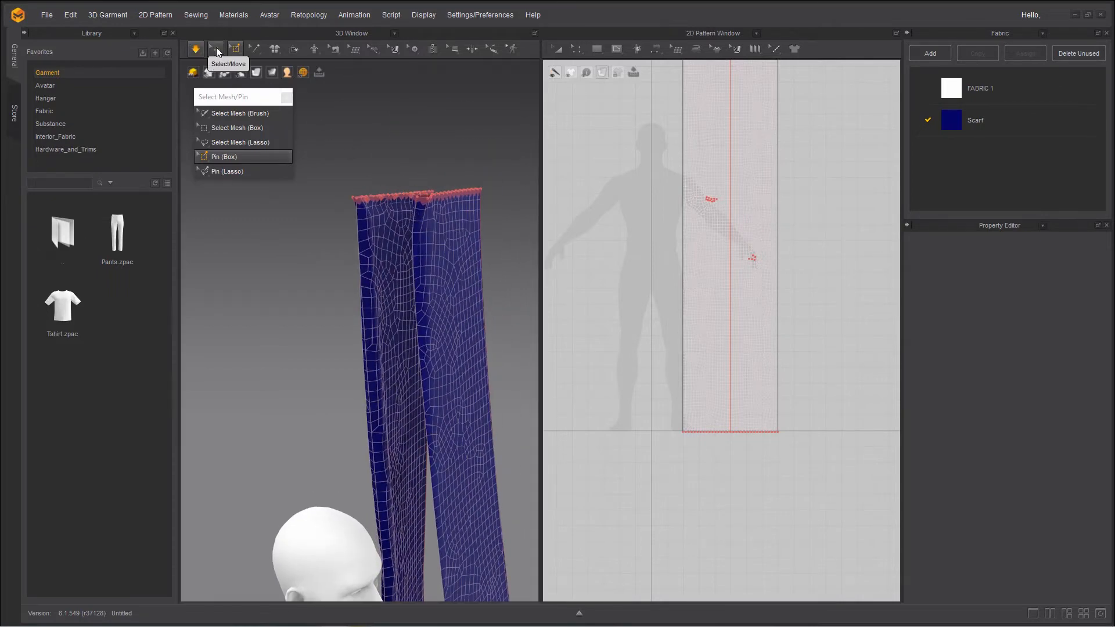
pyautogui.click(217, 50)
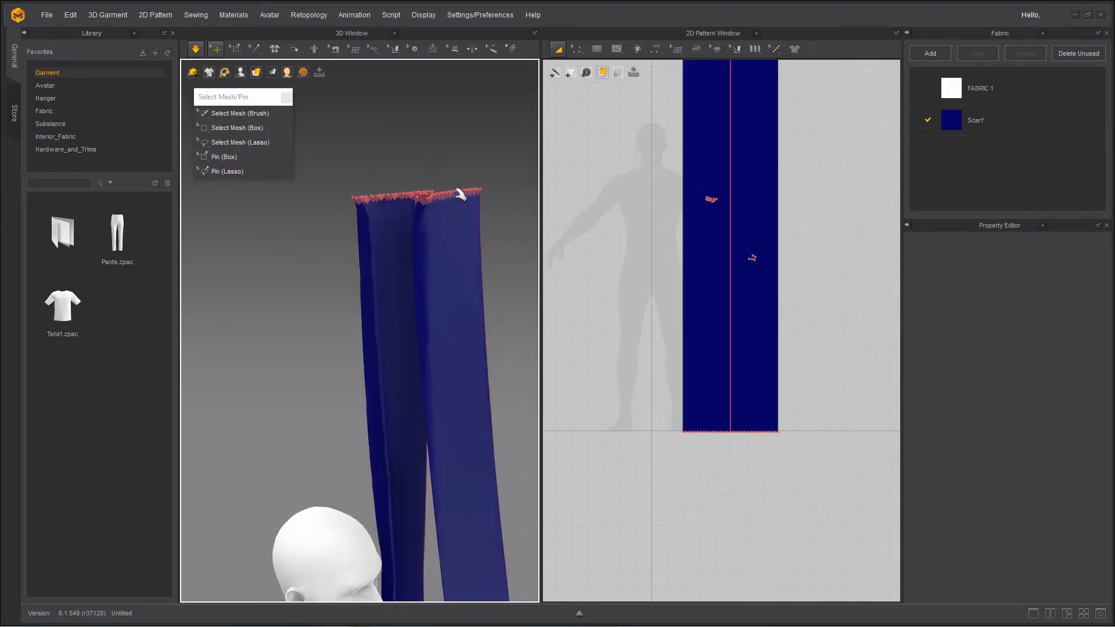
pyautogui.click(459, 193)
pyautogui.keyDown('shift'); pyautogui.click(376, 193); pyautogui.keyUp('shift')
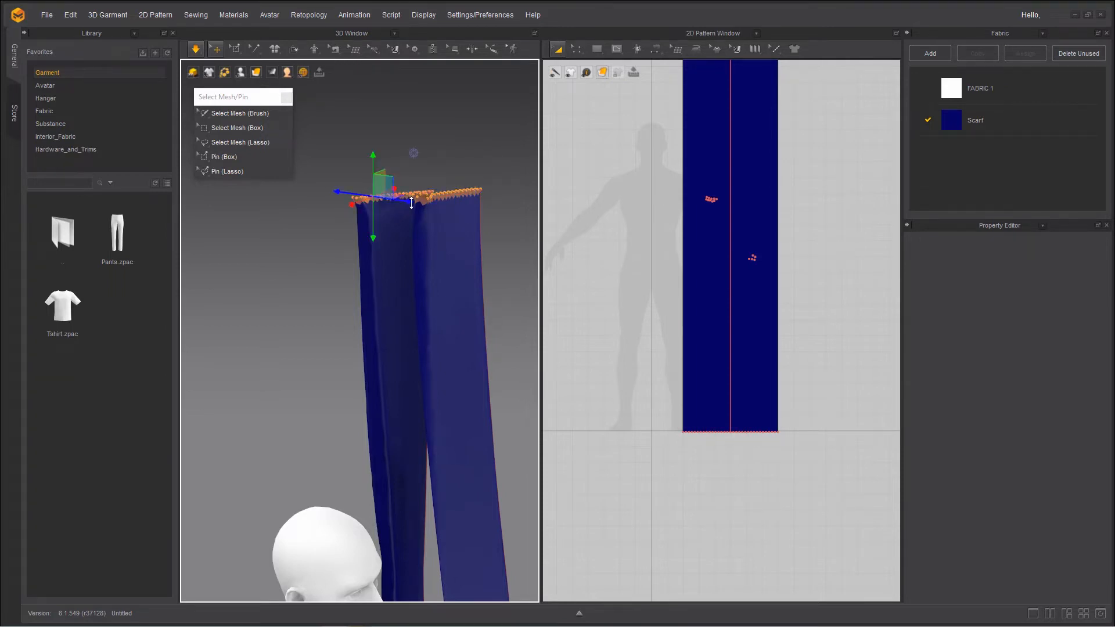
pyautogui.moveTo(411, 203); pyautogui.dragTo(334, 194)
pyautogui.moveTo(367, 541); pyautogui.dragTo(394, 373, button='middle')
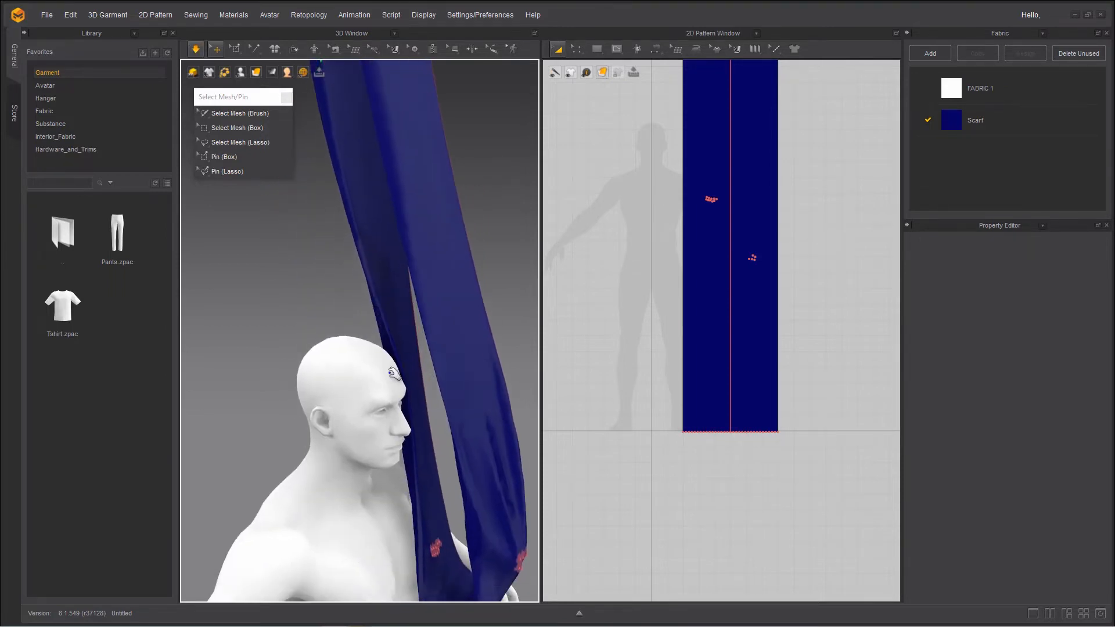
pyautogui.moveTo(393, 448); pyautogui.dragTo(396, 373, button='middle')
# Step: Pull both pinned ends down and back behind the avatar's left shoulder, simulating the drape, and close the Select Mesh/Pin tool list
pyautogui.press('space')
pyautogui.scroll(-3, 390, 430)
pyautogui.moveTo(390, 436); pyautogui.dragTo(332, 440, button='right')
pyautogui.moveTo(282, 219); pyautogui.dragTo(403, 208, button='right')
pyautogui.press('space')
pyautogui.moveTo(298, 119); pyautogui.dragTo(216, 169)
pyautogui.moveTo(327, 241); pyautogui.dragTo(407, 258, button='middle')
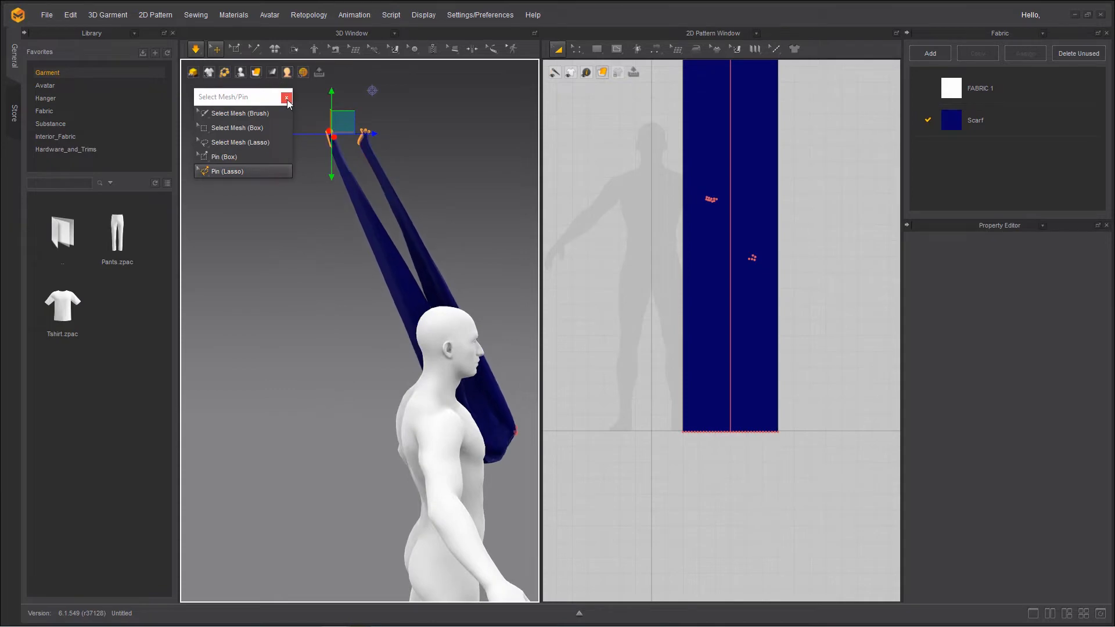
pyautogui.click(287, 100)
pyautogui.moveTo(336, 291); pyautogui.dragTo(289, 301, button='right')
pyautogui.moveTo(347, 111); pyautogui.dragTo(259, 229)
pyautogui.press('space')
# Step: Rotate the pinned ends about the vertical axis and shift them behind the avatar's head toward its right side
pyautogui.moveTo(332, 340); pyautogui.dragTo(493, 329, button='right')
pyautogui.press('space')
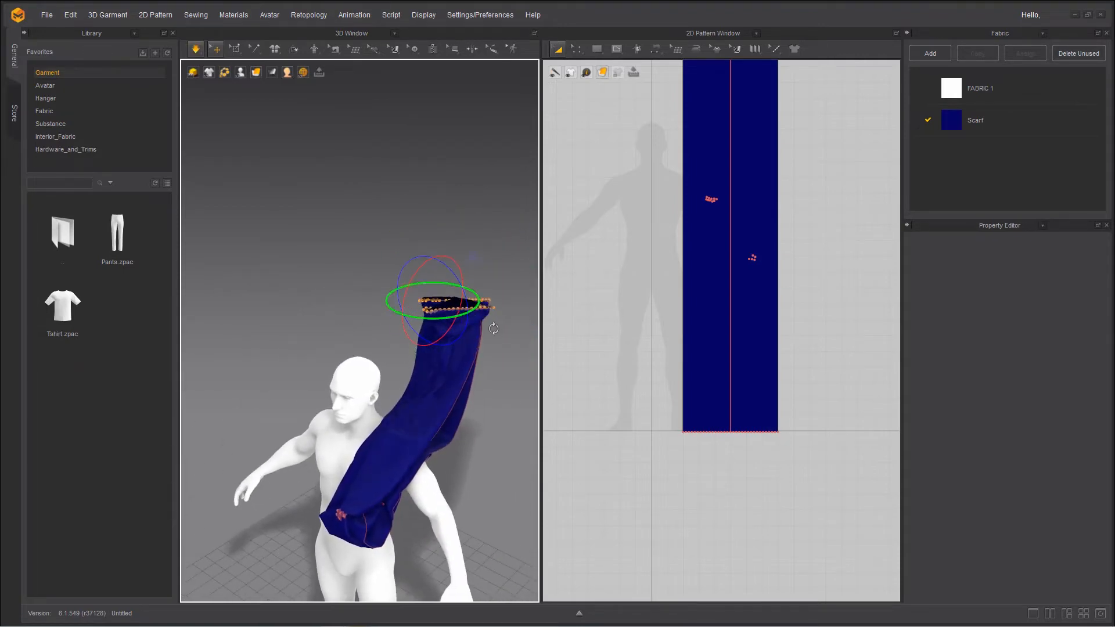
pyautogui.moveTo(493, 328); pyautogui.dragTo(546, 326)
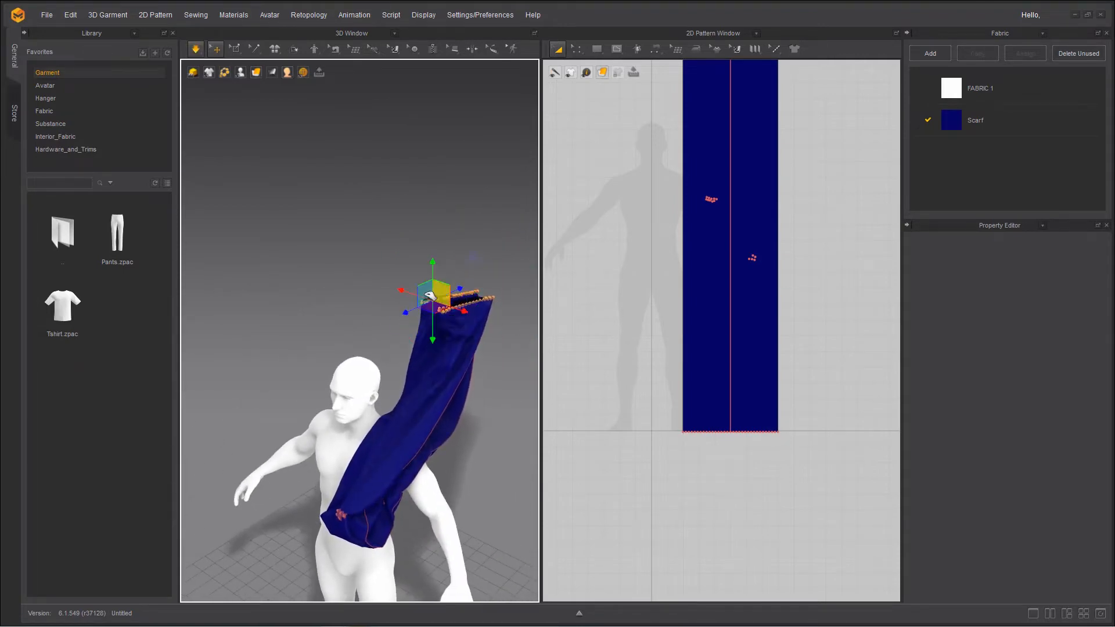
pyautogui.moveTo(393, 286); pyautogui.dragTo(328, 269)
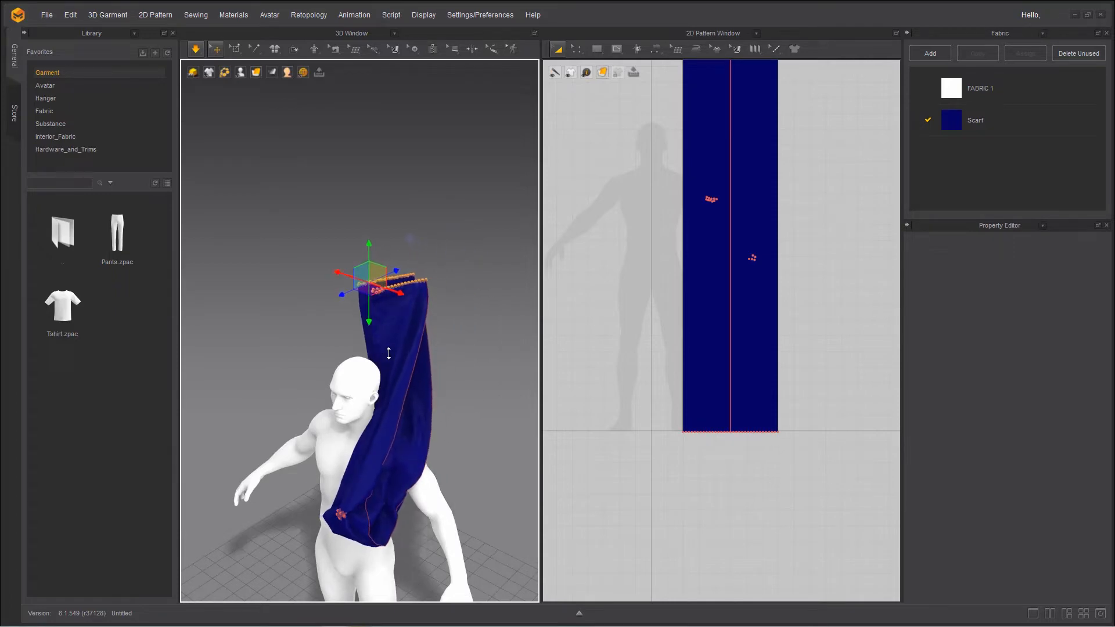
pyautogui.click(411, 401)
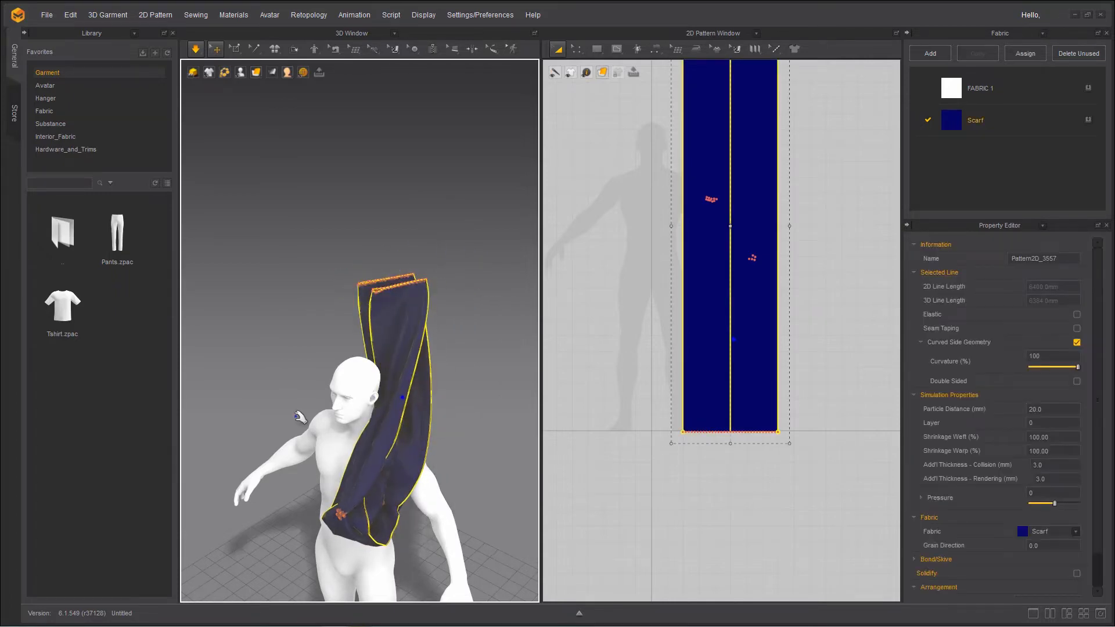
pyautogui.click(298, 417)
# Step: Move the pinned ends outward past the avatar's right shoulder and lower them to about neck height
pyautogui.moveTo(299, 417); pyautogui.dragTo(402, 389, button='right')
pyautogui.click(330, 302)
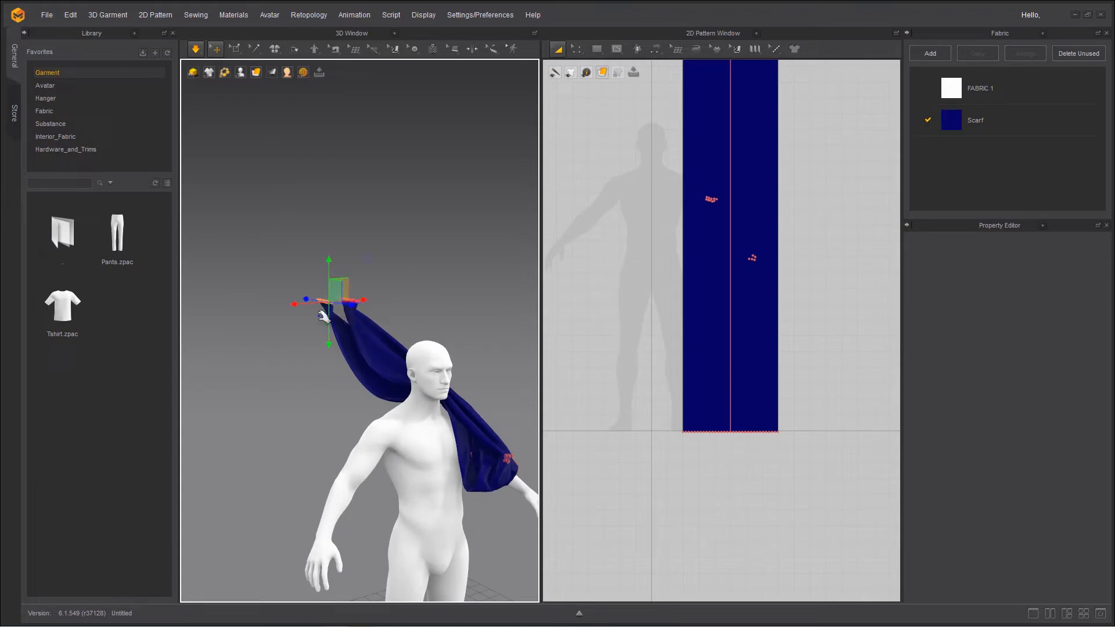
pyautogui.scroll(3, 361, 398)
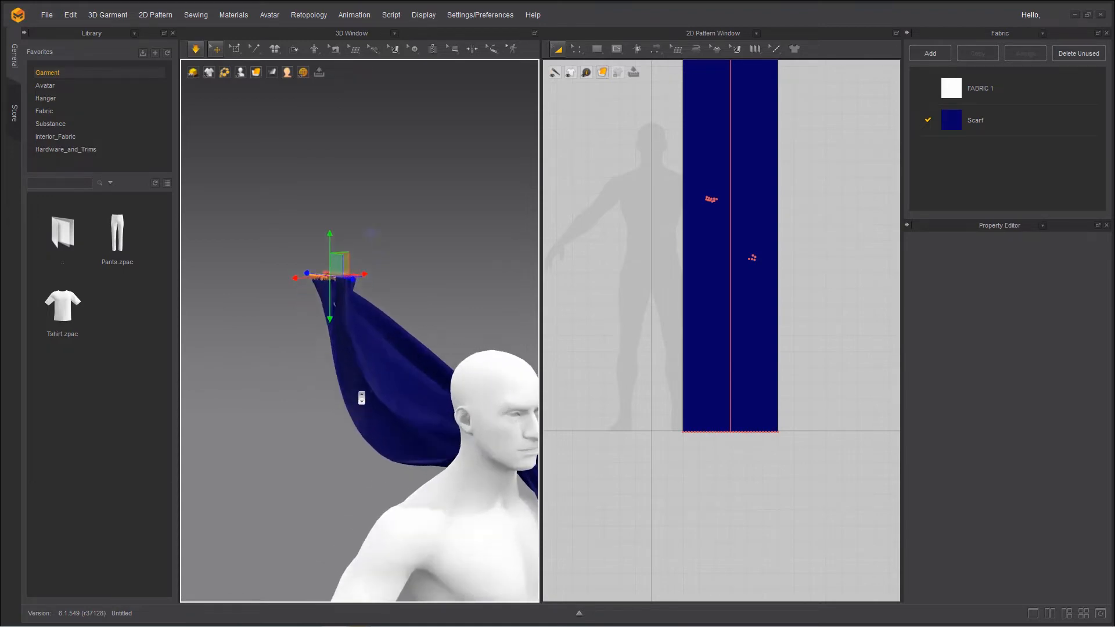
pyautogui.moveTo(362, 397); pyautogui.dragTo(383, 413, button='right')
pyautogui.click(296, 262)
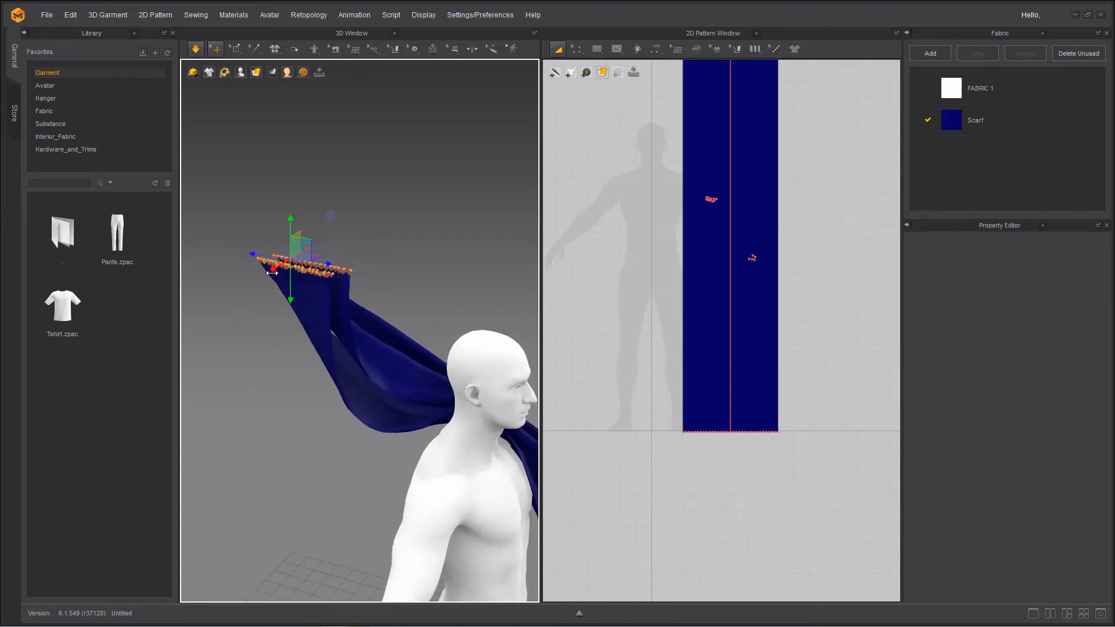
pyautogui.moveTo(273, 273); pyautogui.dragTo(238, 283)
pyautogui.moveTo(256, 240); pyautogui.dragTo(256, 323)
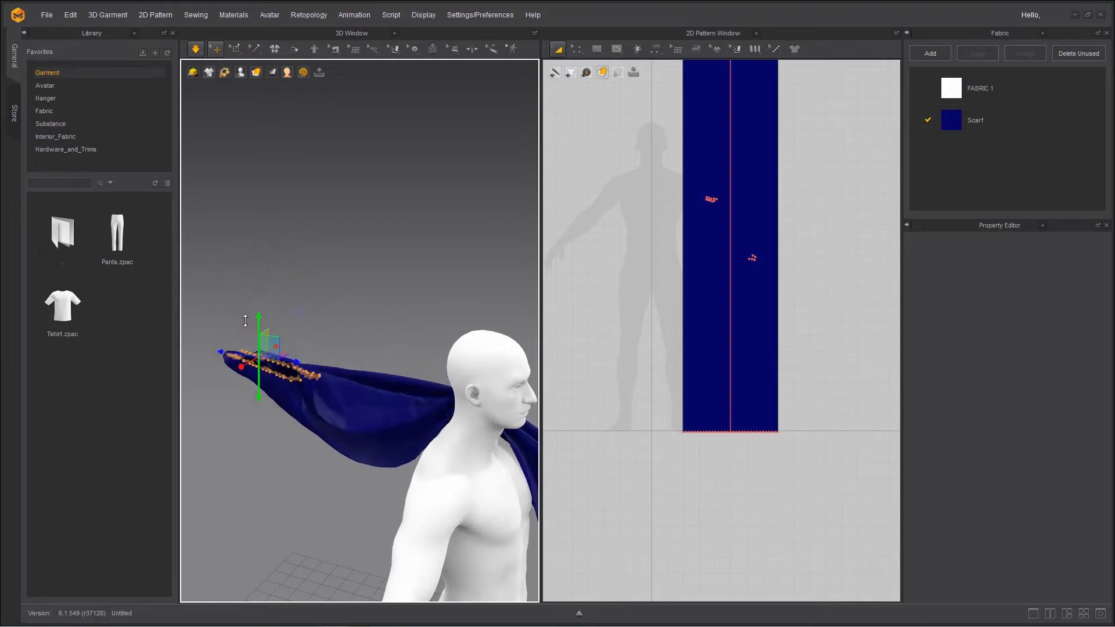
# Step: Simulate the drape, reselect the pinned ends and pull them forward alongside the avatar's right shoulder
pyautogui.press('space')
pyautogui.moveTo(312, 410); pyautogui.dragTo(227, 409, button='right')
pyautogui.press('space')
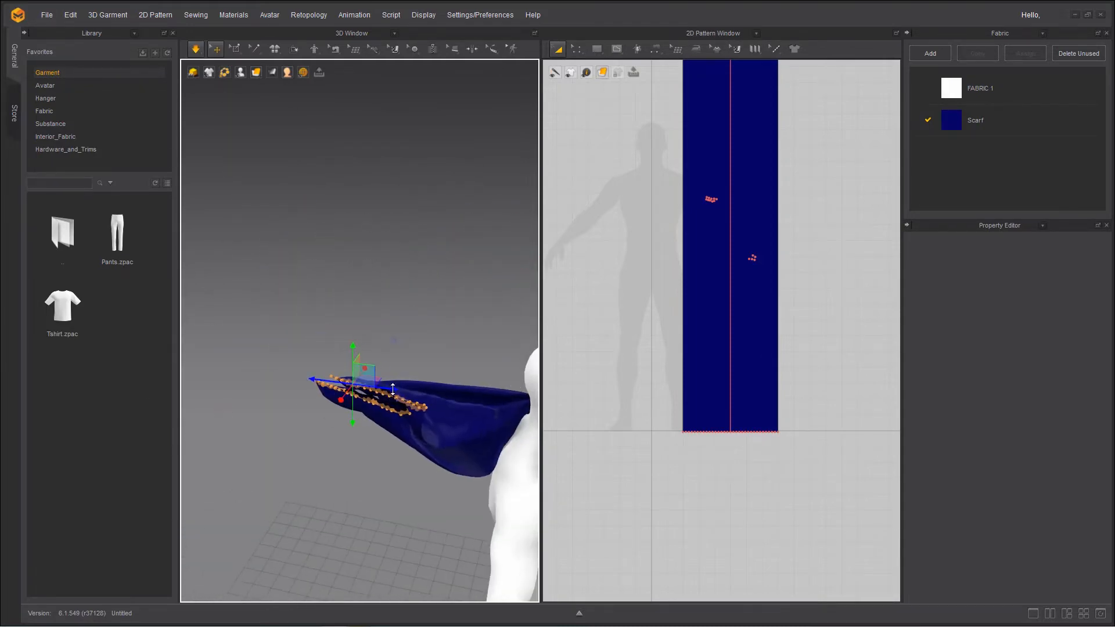
pyautogui.moveTo(393, 390); pyautogui.dragTo(538, 407)
pyautogui.moveTo(534, 407); pyautogui.dragTo(308, 358, button='middle')
pyautogui.click(307, 367)
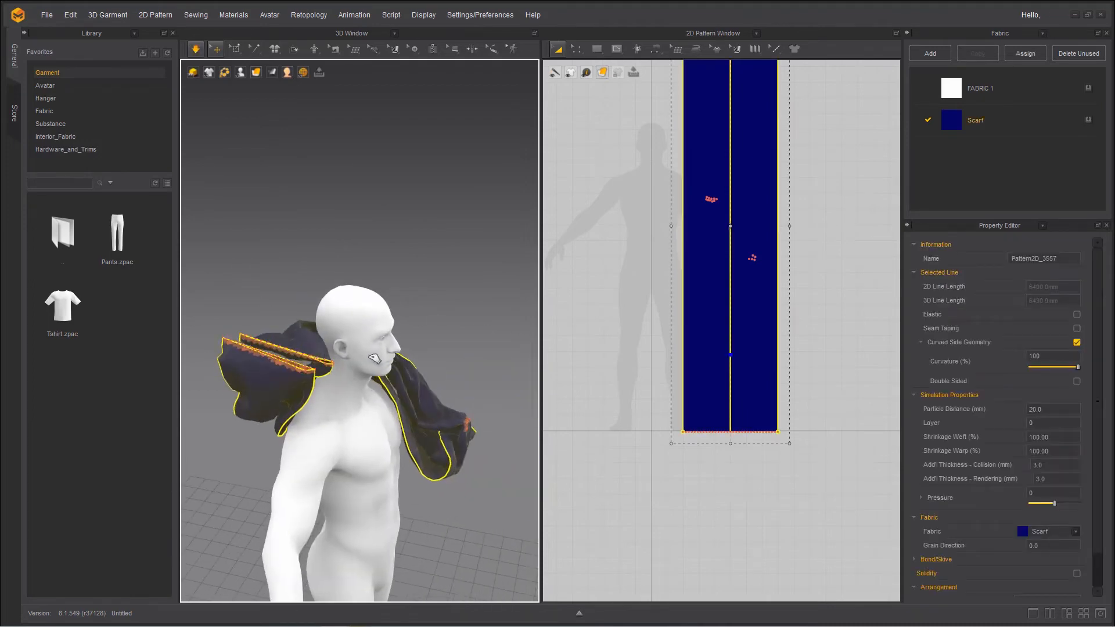
pyautogui.click(305, 353)
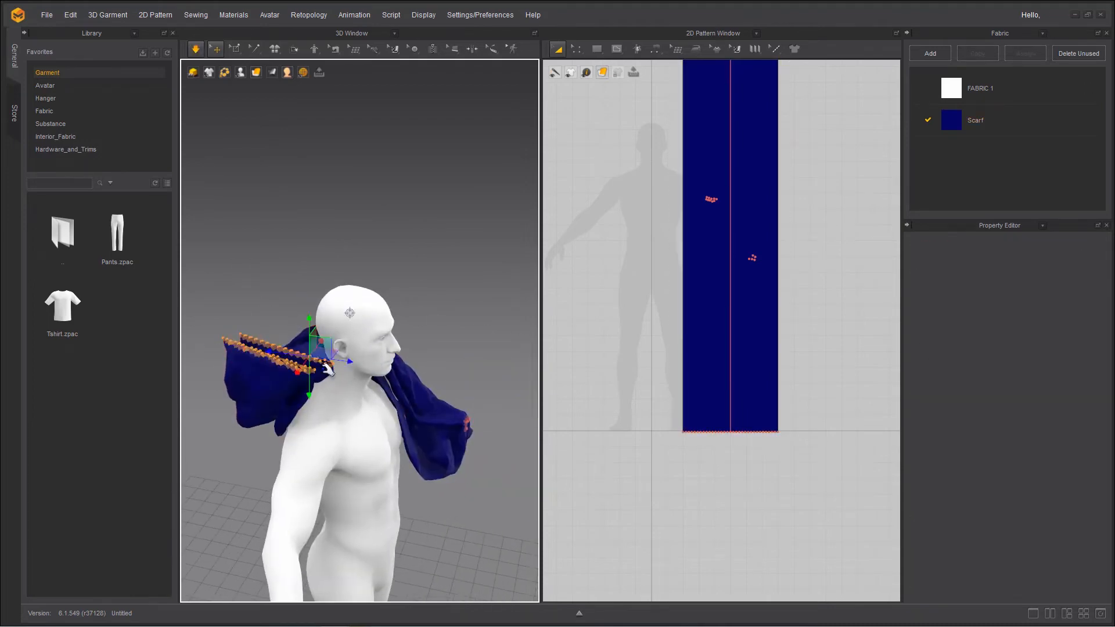
pyautogui.moveTo(355, 362); pyautogui.dragTo(458, 377)
# Step: Swing the pinned ends around the avatar's right shoulder and bring them to the front of the chest
pyautogui.moveTo(408, 456); pyautogui.dragTo(297, 381, button='right')
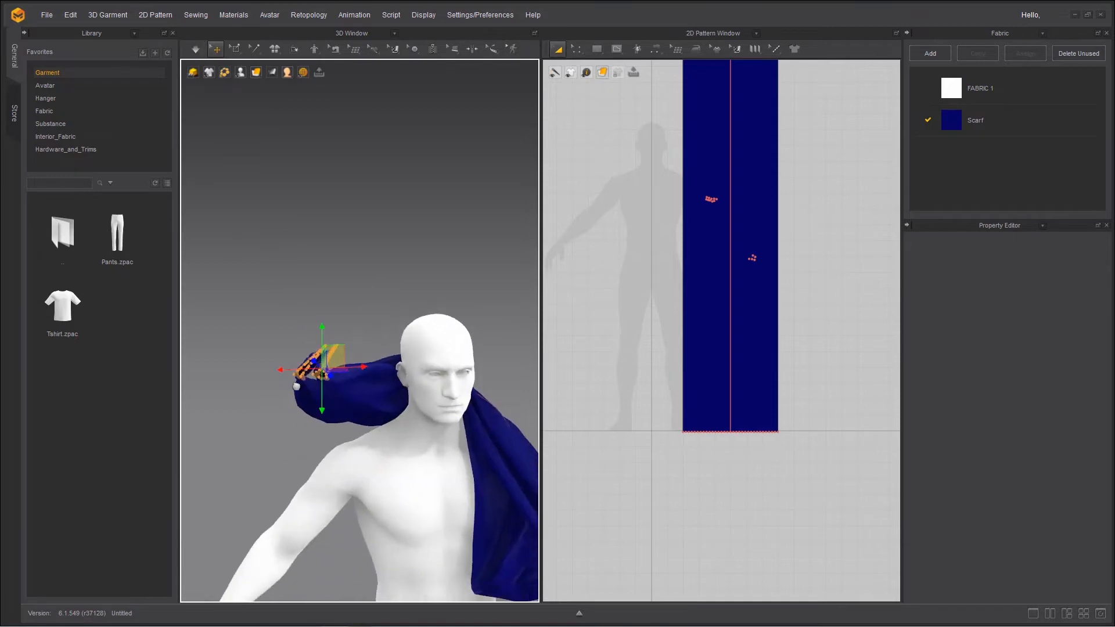
pyautogui.moveTo(298, 381); pyautogui.dragTo(294, 187, button='middle')
pyautogui.moveTo(306, 197); pyautogui.dragTo(333, 269)
pyautogui.moveTo(332, 269); pyautogui.dragTo(393, 270, button='right')
pyautogui.moveTo(392, 263); pyautogui.dragTo(544, 338)
pyautogui.moveTo(458, 341); pyautogui.dragTo(334, 326, button='right')
pyautogui.moveTo(334, 327); pyautogui.dragTo(358, 264, button='middle')
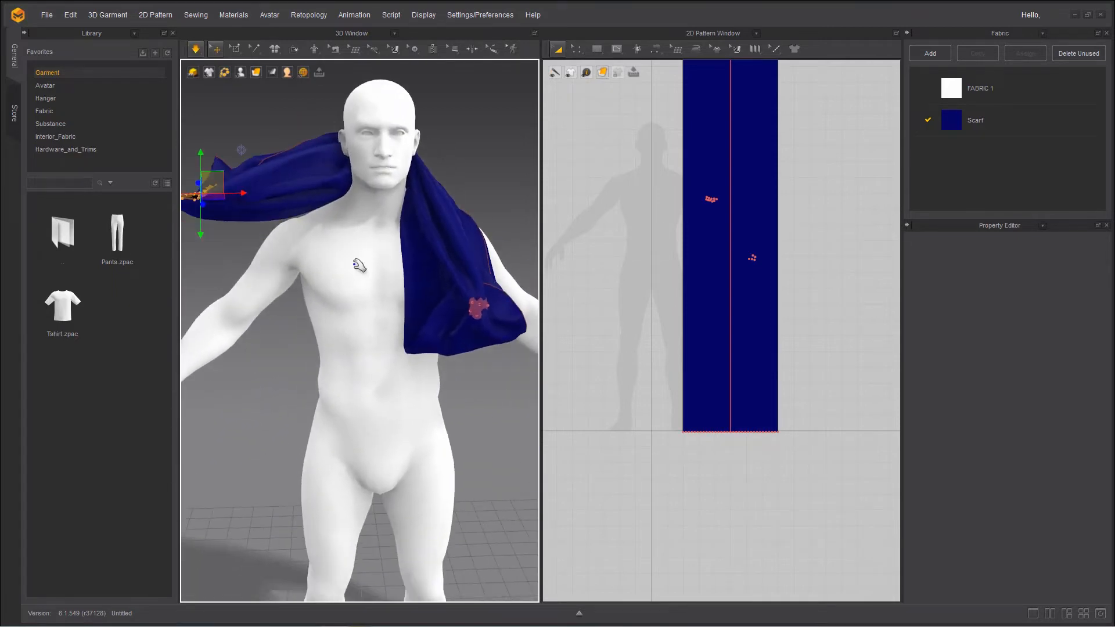
pyautogui.scroll(-2, 358, 264)
pyautogui.moveTo(305, 246); pyautogui.dragTo(394, 253)
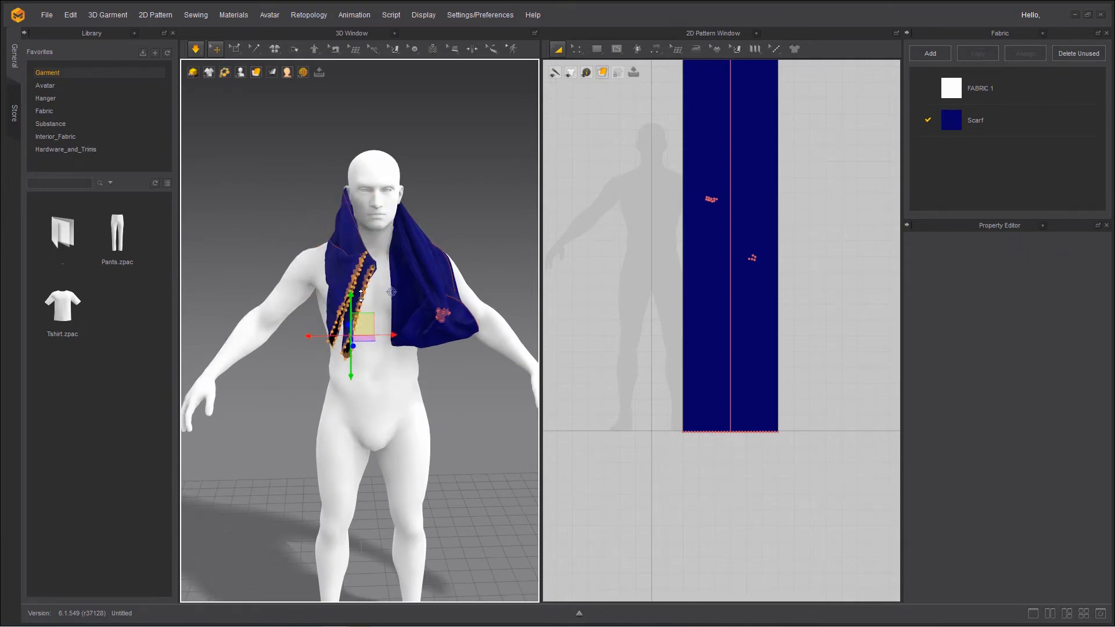
# Step: Reselect the pinned ends, pull them forward off the chest and move them across toward the avatar's left side
pyautogui.click(320, 312)
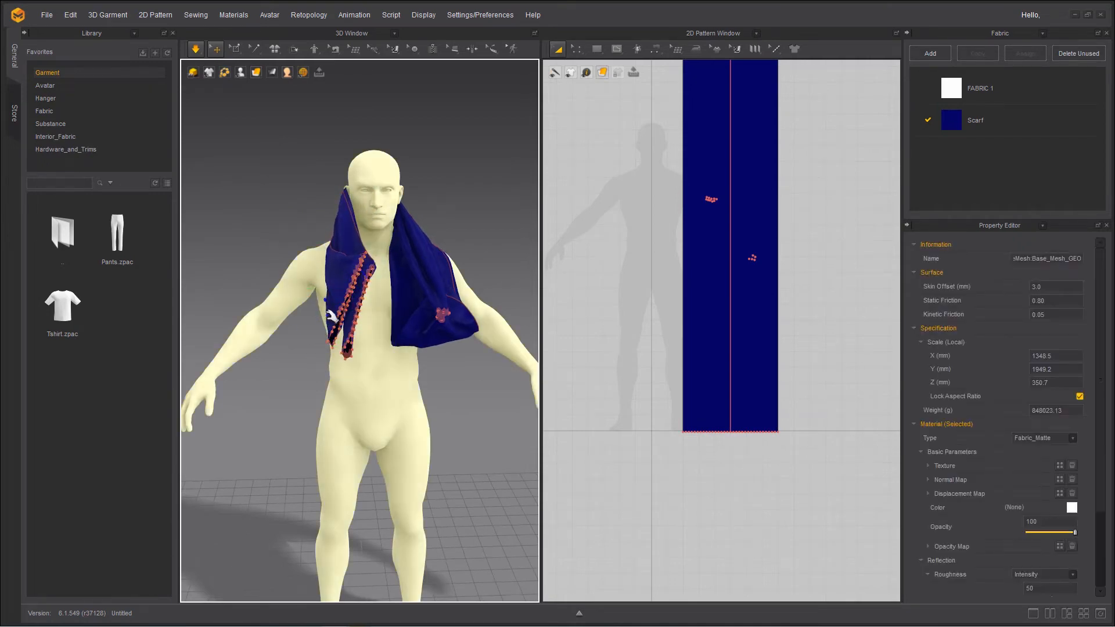
pyautogui.click(353, 285)
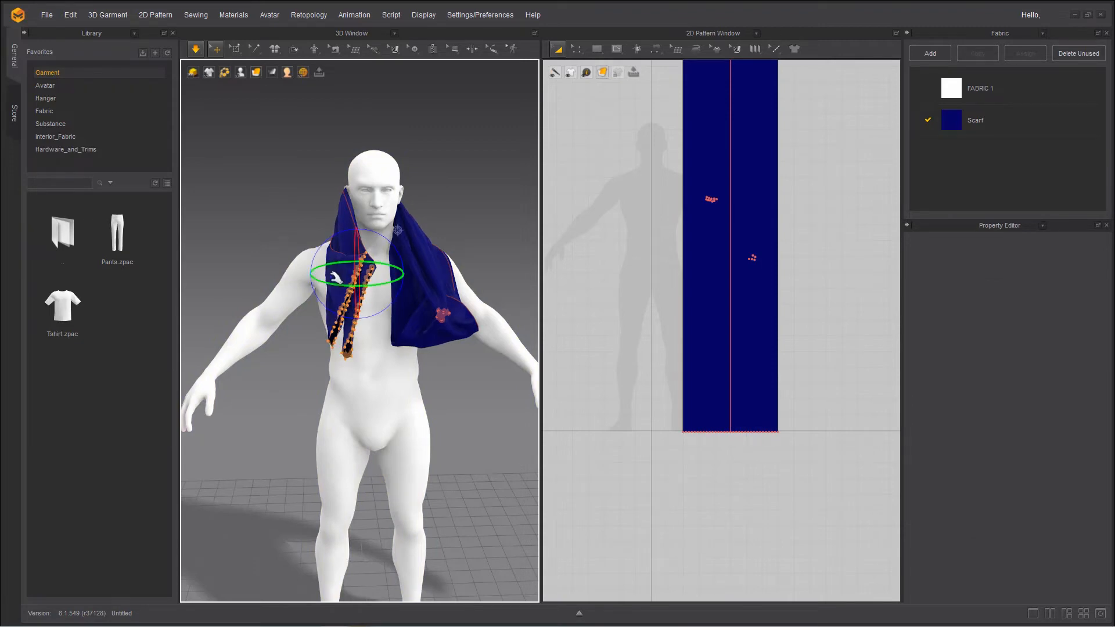
pyautogui.moveTo(334, 327); pyautogui.dragTo(482, 316, button='right')
pyautogui.click(490, 260)
pyautogui.moveTo(456, 260); pyautogui.dragTo(392, 266)
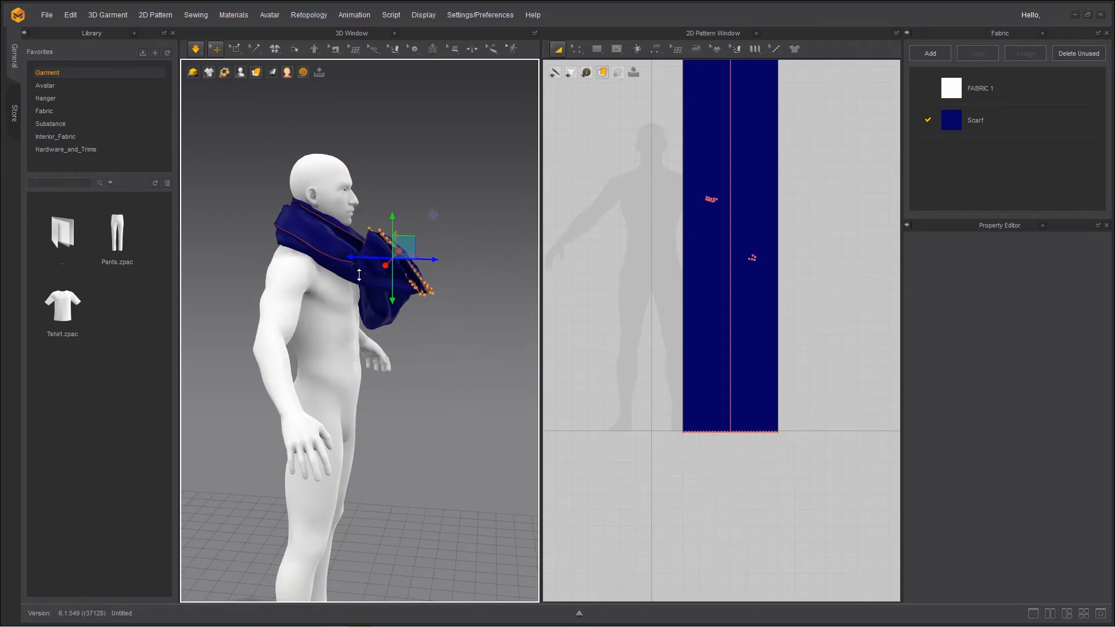
pyautogui.moveTo(359, 275)
pyautogui.mouseDown(button='right')
pyautogui.moveTo(301, 386)
pyautogui.moveTo(219, 278)
pyautogui.moveTo(366, 274)
pyautogui.mouseUp(button='right')
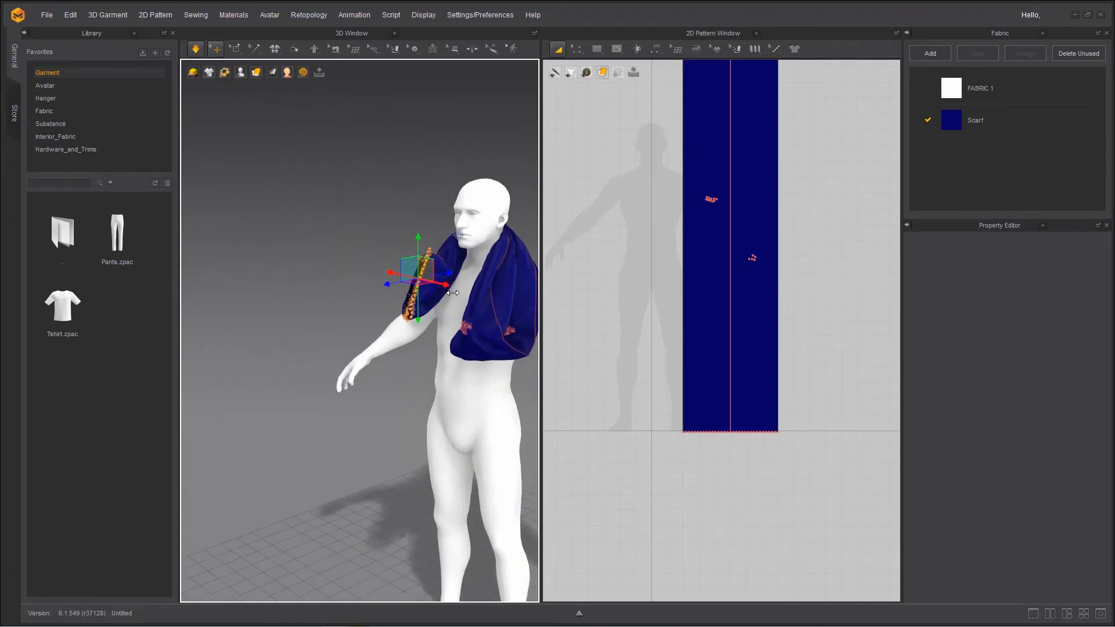
pyautogui.moveTo(452, 293); pyautogui.dragTo(491, 300)
# Step: Simulate the wrapped scarf, select the pinned patch on the front loop and pull it forward away from the chest
pyautogui.scroll(4, 458, 336)
pyautogui.press('space')
pyautogui.moveTo(459, 337); pyautogui.dragTo(349, 453, button='right')
pyautogui.moveTo(348, 453); pyautogui.dragTo(414, 523, button='middle')
pyautogui.moveTo(414, 523); pyautogui.dragTo(173, 145, button='right')
pyautogui.moveTo(249, 151); pyautogui.dragTo(147, 125, button='right')
pyautogui.moveTo(187, 170); pyautogui.dragTo(339, 240, button='middle')
pyautogui.moveTo(338, 240); pyautogui.dragTo(437, 296, button='right')
pyautogui.press('space')
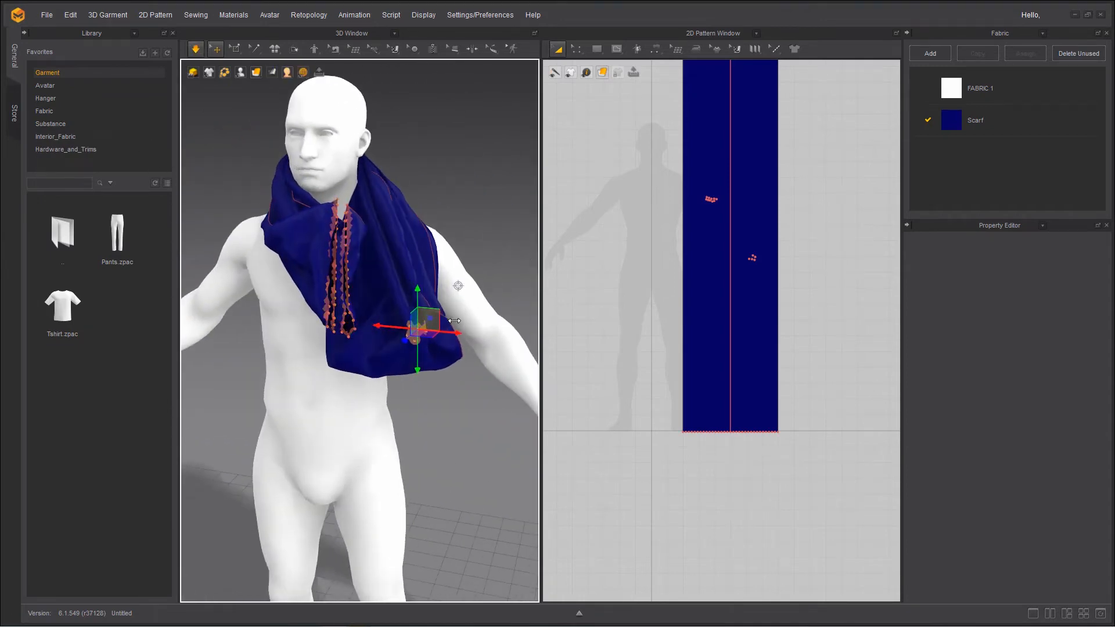
pyautogui.moveTo(350, 317); pyautogui.dragTo(396, 323, button='right')
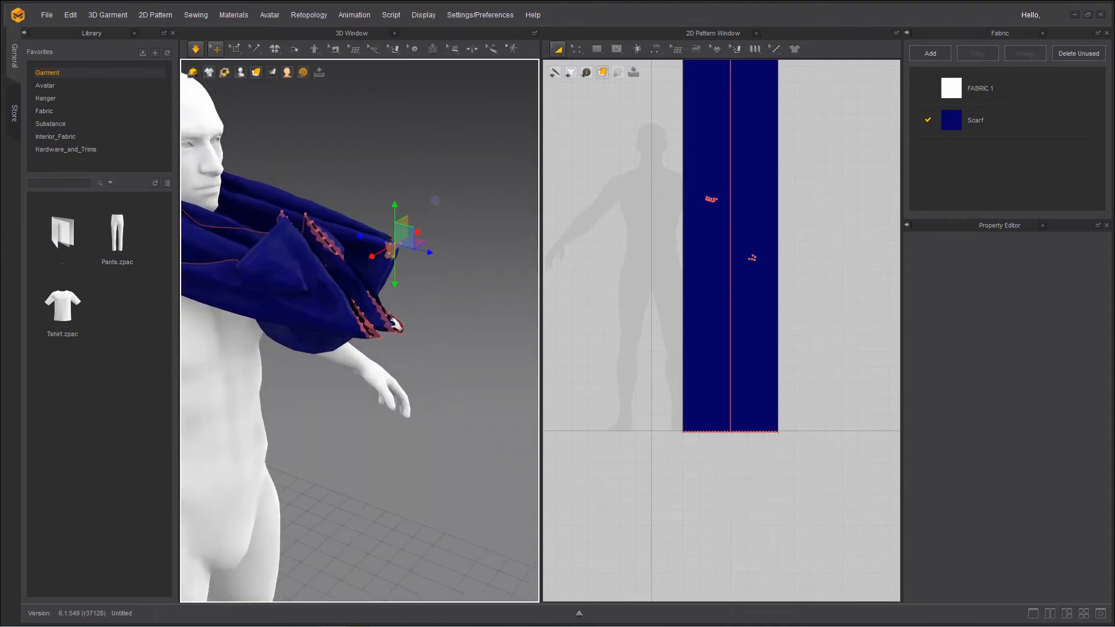
# Step: Select one pinned scarf end and pass it under the front loop to the avatar's left side
pyautogui.click(334, 251)
pyautogui.moveTo(443, 390); pyautogui.dragTo(378, 372, button='right')
pyautogui.click(341, 295)
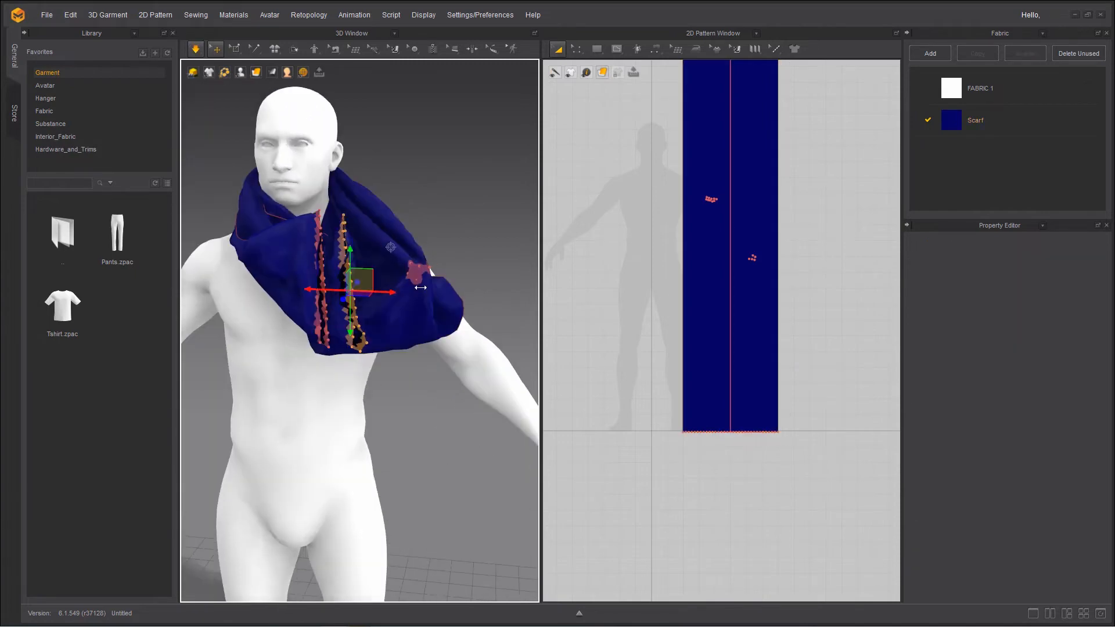
pyautogui.moveTo(420, 287); pyautogui.dragTo(422, 288)
pyautogui.moveTo(413, 302); pyautogui.dragTo(308, 316, button='right')
pyautogui.moveTo(272, 295); pyautogui.dragTo(442, 313)
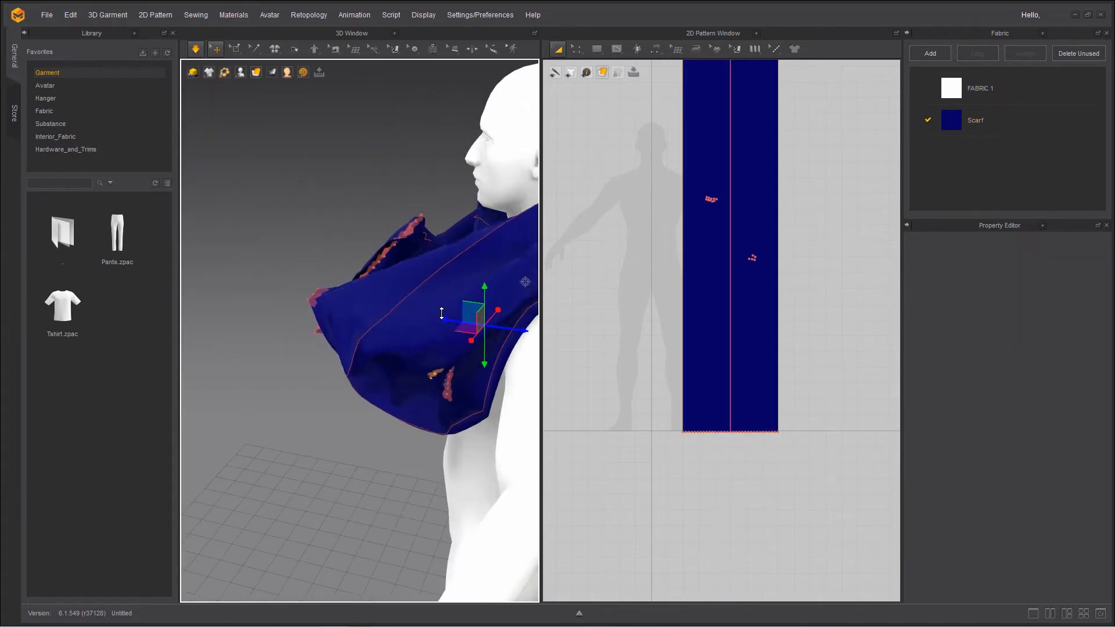
pyautogui.moveTo(441, 313); pyautogui.dragTo(406, 334, button='right')
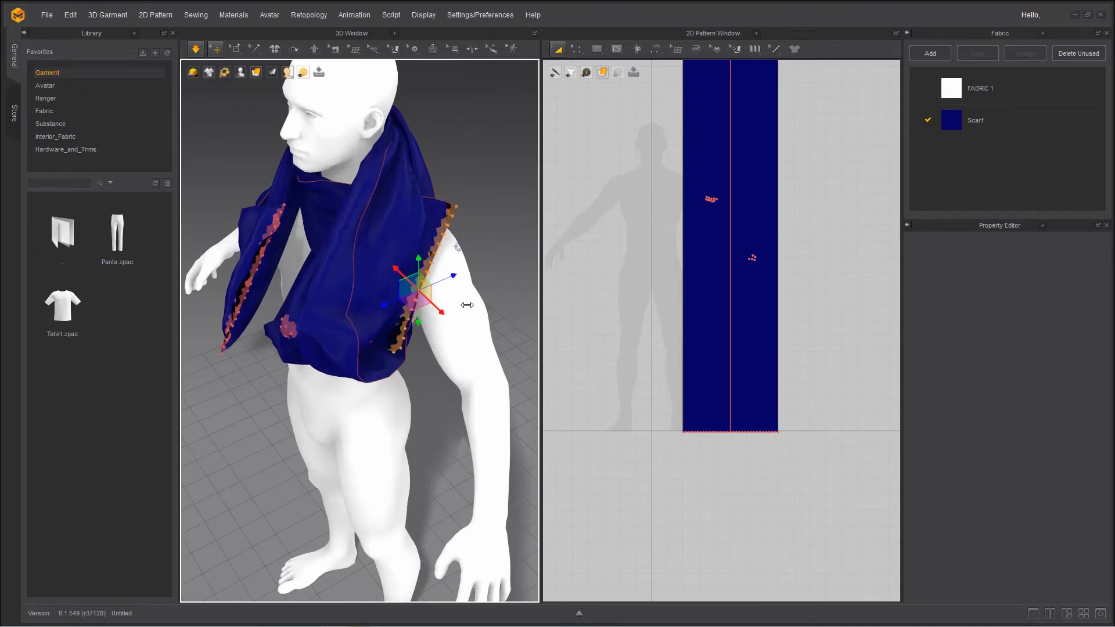
# Step: Select the remaining pinned end at the chest and pass it through the loop to meet the other end
pyautogui.moveTo(465, 314); pyautogui.dragTo(298, 335, button='right')
pyautogui.press('space')
pyautogui.click(285, 345)
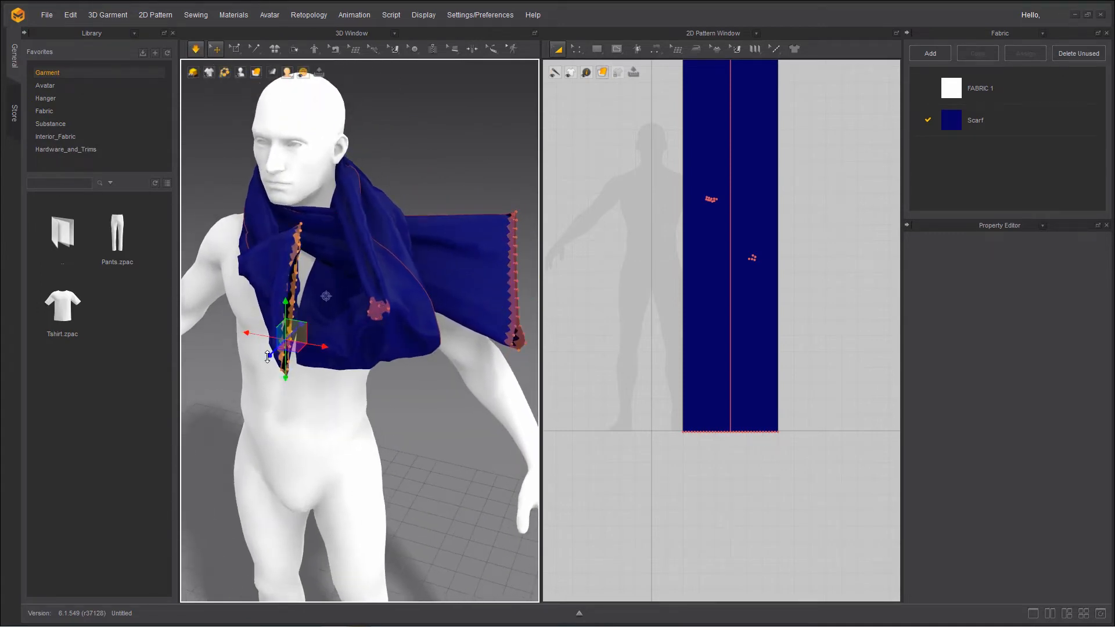
pyautogui.moveTo(268, 357); pyautogui.dragTo(550, 319)
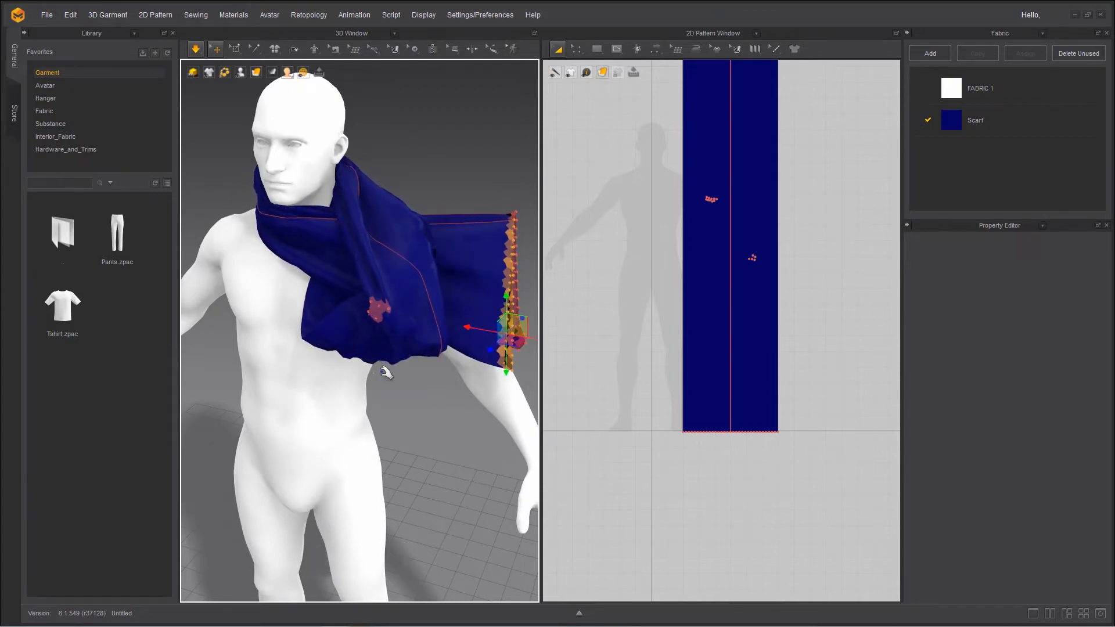
# Step: Select the pinned patch on the front loop and shift it across the avatar's chest, simulating the scarf around the crossed ends
pyautogui.click(372, 309)
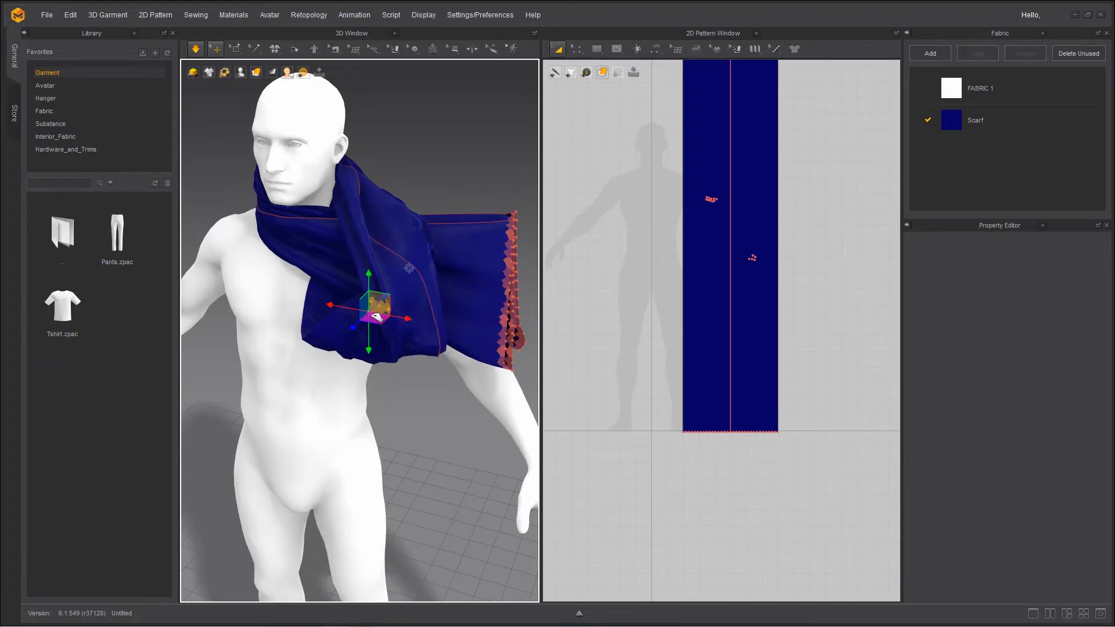
pyautogui.moveTo(377, 325); pyautogui.dragTo(409, 336, button='right')
pyautogui.press('space')
pyautogui.moveTo(416, 339); pyautogui.dragTo(448, 338, button='middle')
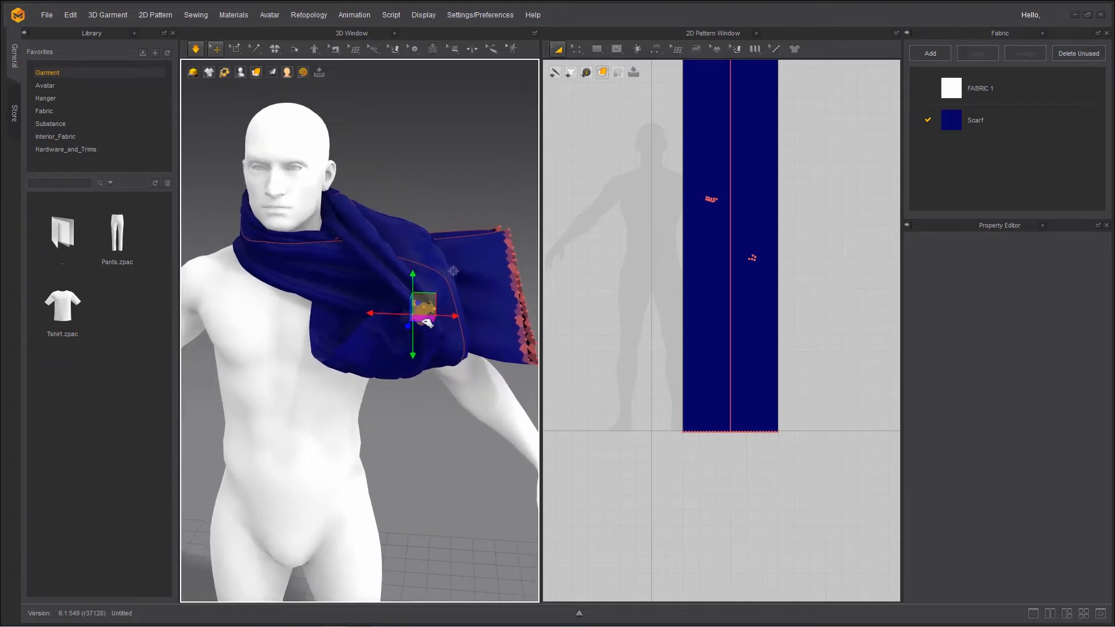
pyautogui.moveTo(410, 309); pyautogui.dragTo(341, 299)
pyautogui.press('space')
pyautogui.moveTo(328, 369); pyautogui.dragTo(378, 372, button='right')
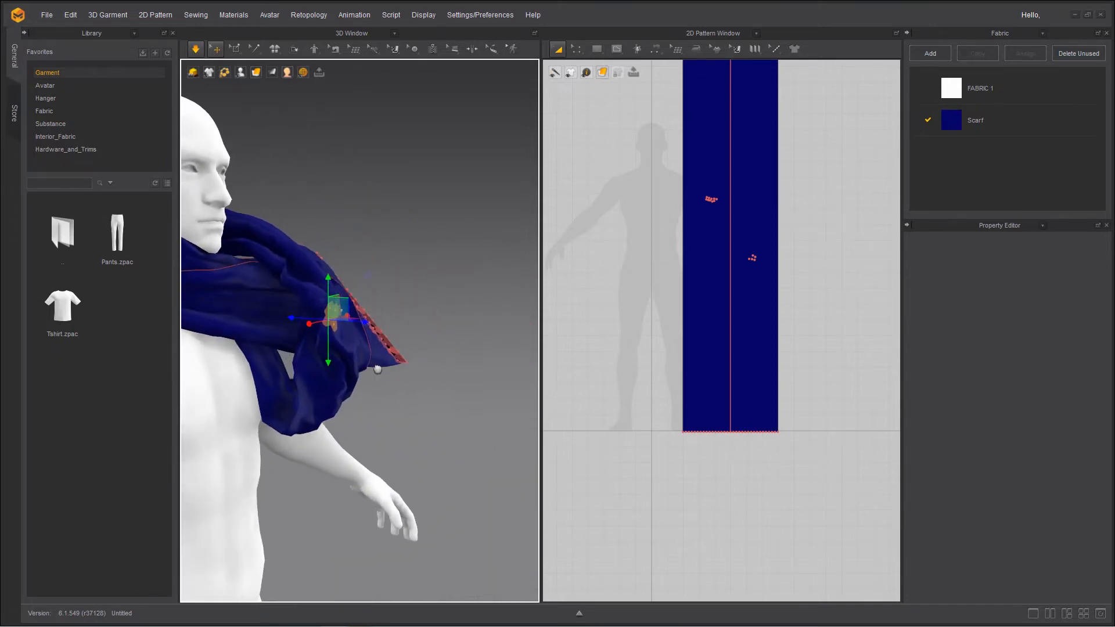
pyautogui.moveTo(377, 372); pyautogui.dragTo(414, 360, button='middle')
pyautogui.press('space')
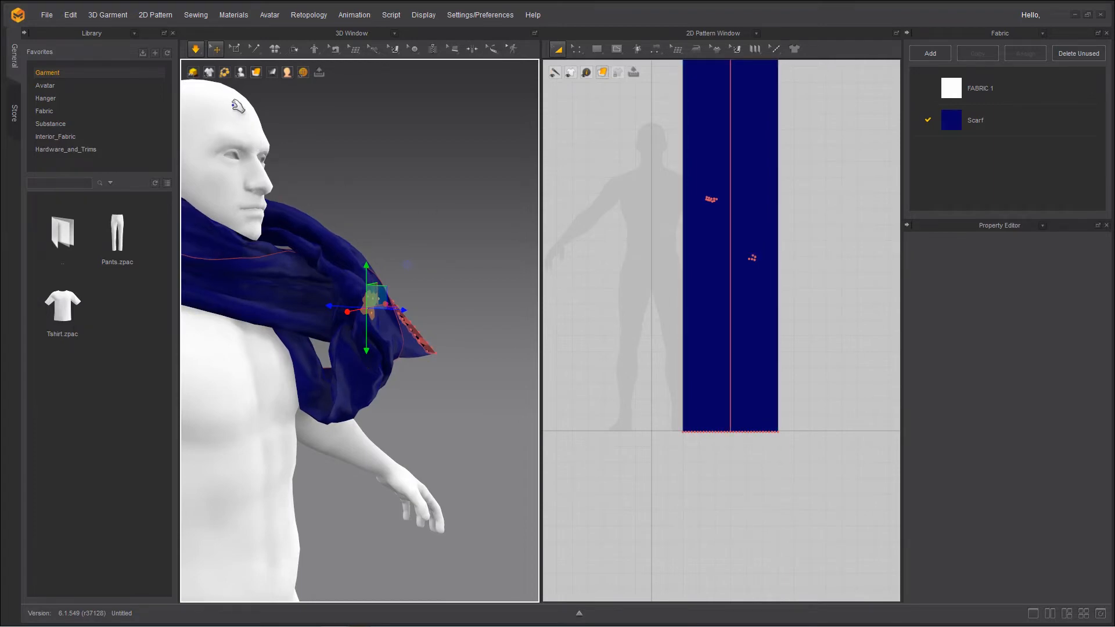
# Step: Remove the lower patch of pins beside the fold line on the scarf pattern with the Pin (Lasso) tool
pyautogui.click(234, 49)
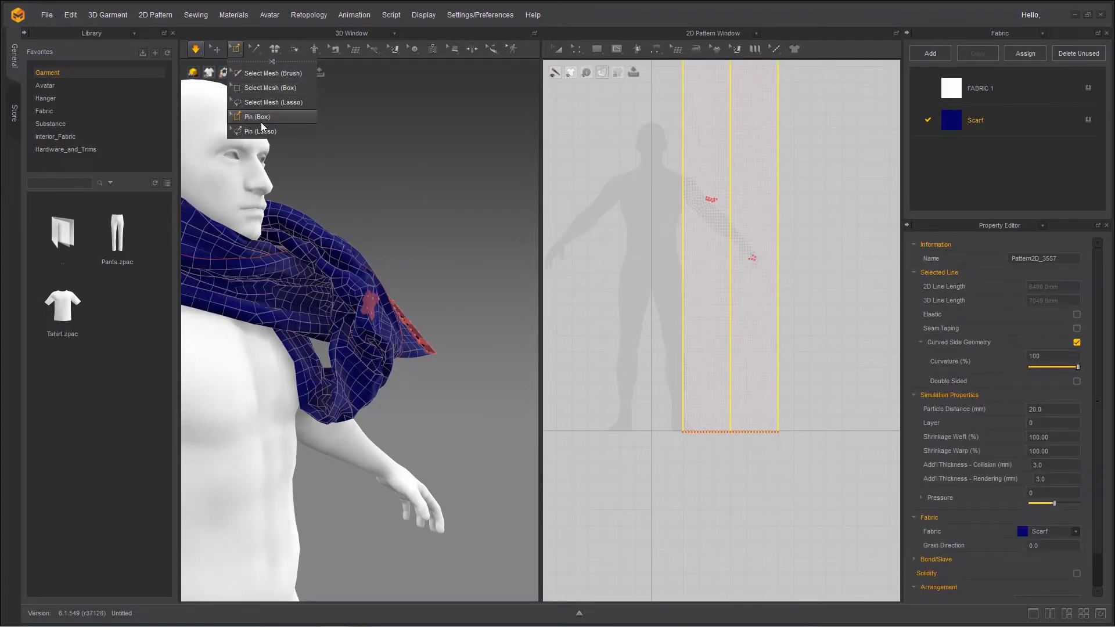
pyautogui.click(260, 131)
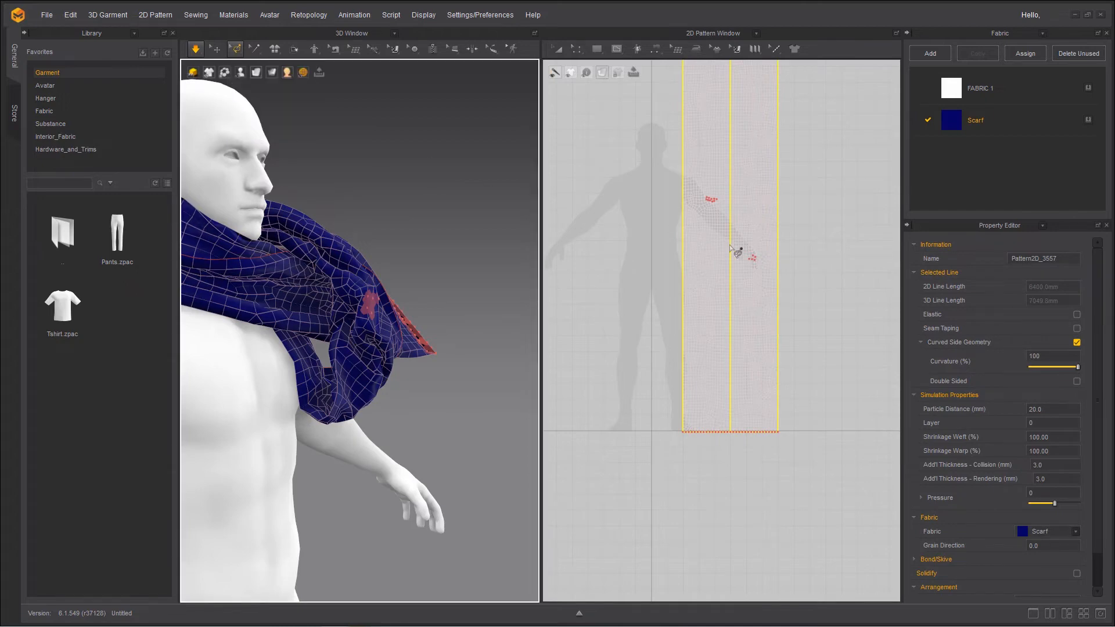
pyautogui.press('ctrl')
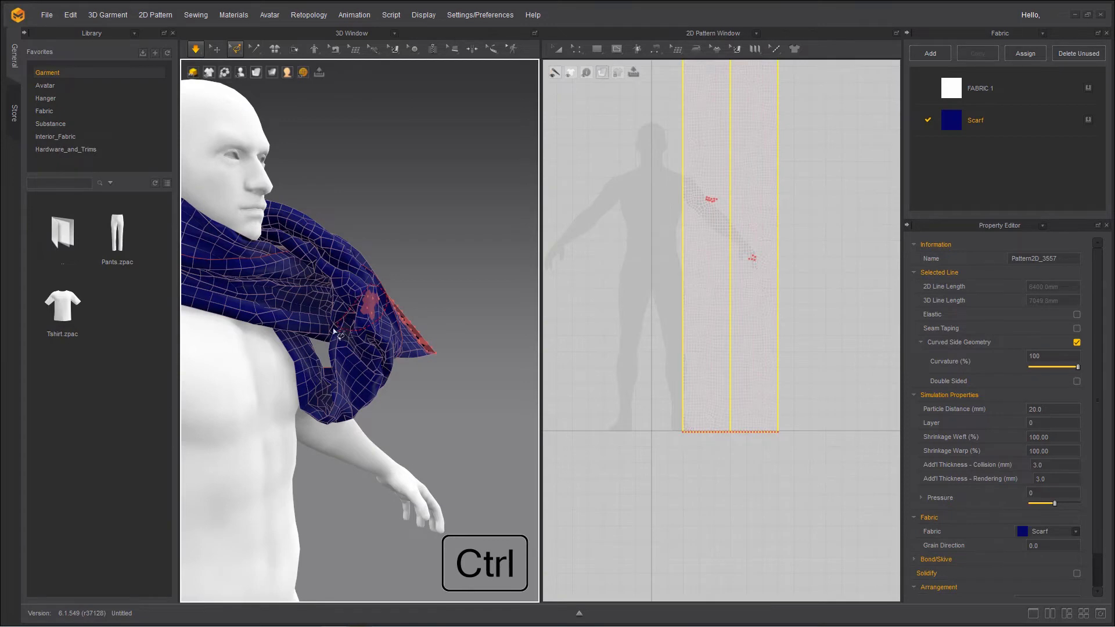
pyautogui.moveTo(430, 400); pyautogui.dragTo(436, 332, button='right')
# Step: Simulate the scarf, select both pinned ends and pull them out through the loop on the avatar's left side
pyautogui.press('space')
pyautogui.click(450, 281)
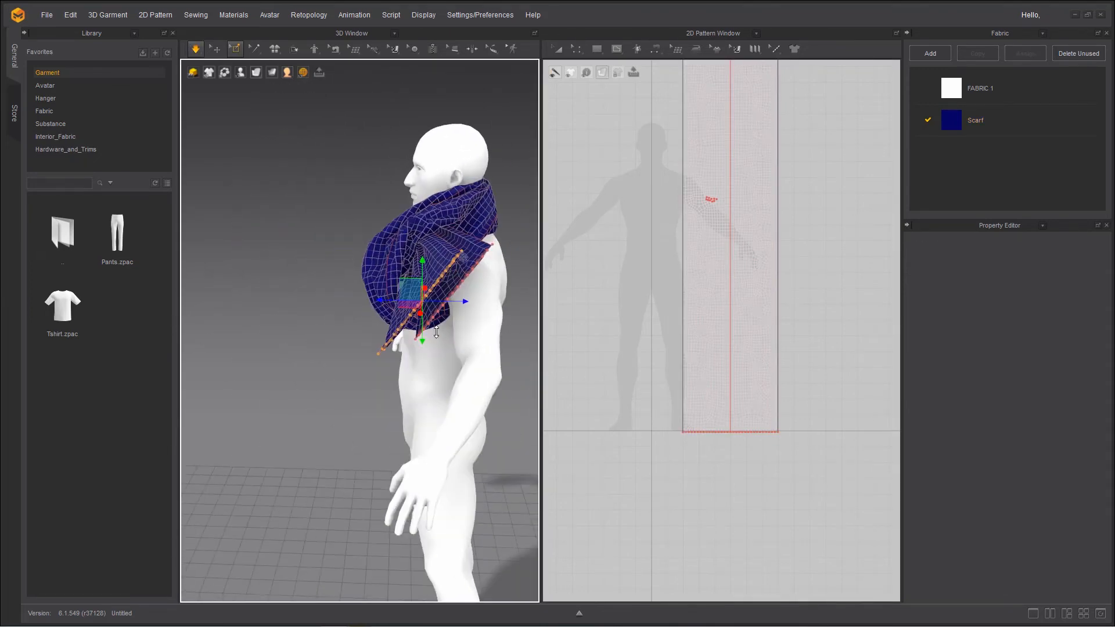
pyautogui.moveTo(467, 287); pyautogui.dragTo(480, 324, button='right')
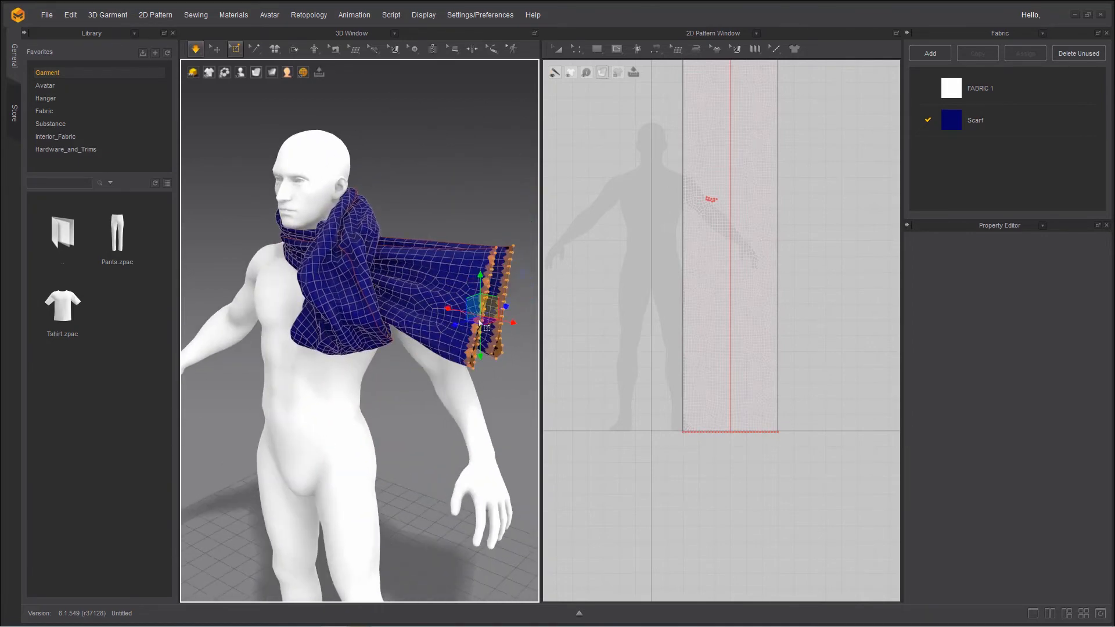
pyautogui.press('space')
pyautogui.moveTo(481, 322); pyautogui.dragTo(412, 353, button='right')
pyautogui.press('space')
# Step: Pull the front loop across the chest and downward during simulation to loosen it and smooth its folds
pyautogui.click(215, 49)
pyautogui.moveTo(278, 188); pyautogui.dragTo(313, 197, button='right')
pyautogui.moveTo(338, 366); pyautogui.dragTo(214, 317)
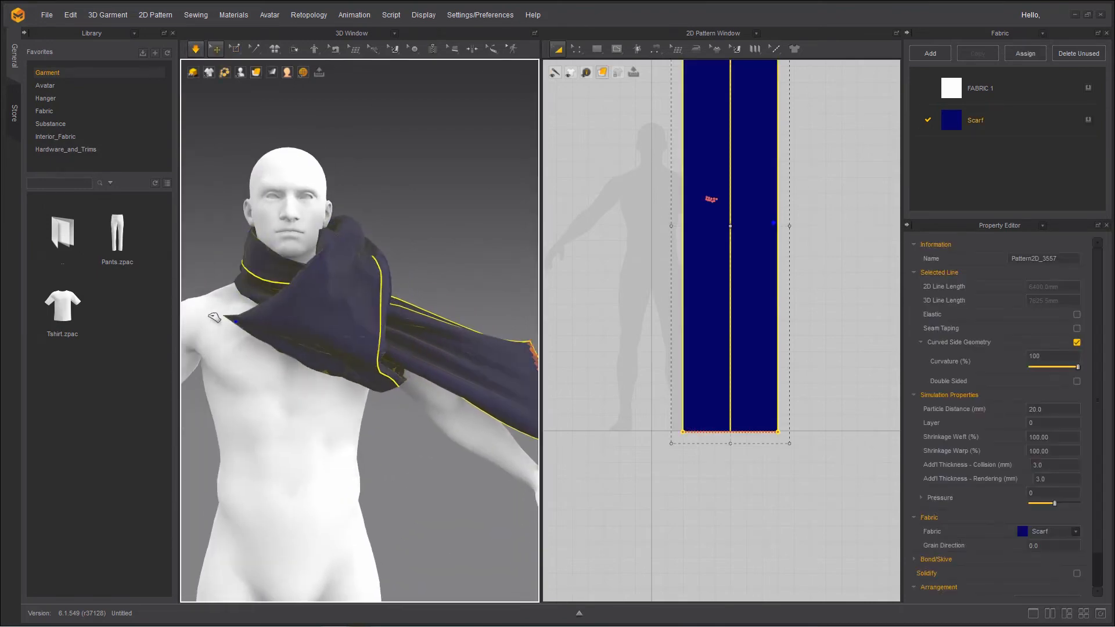
pyautogui.click(235, 49)
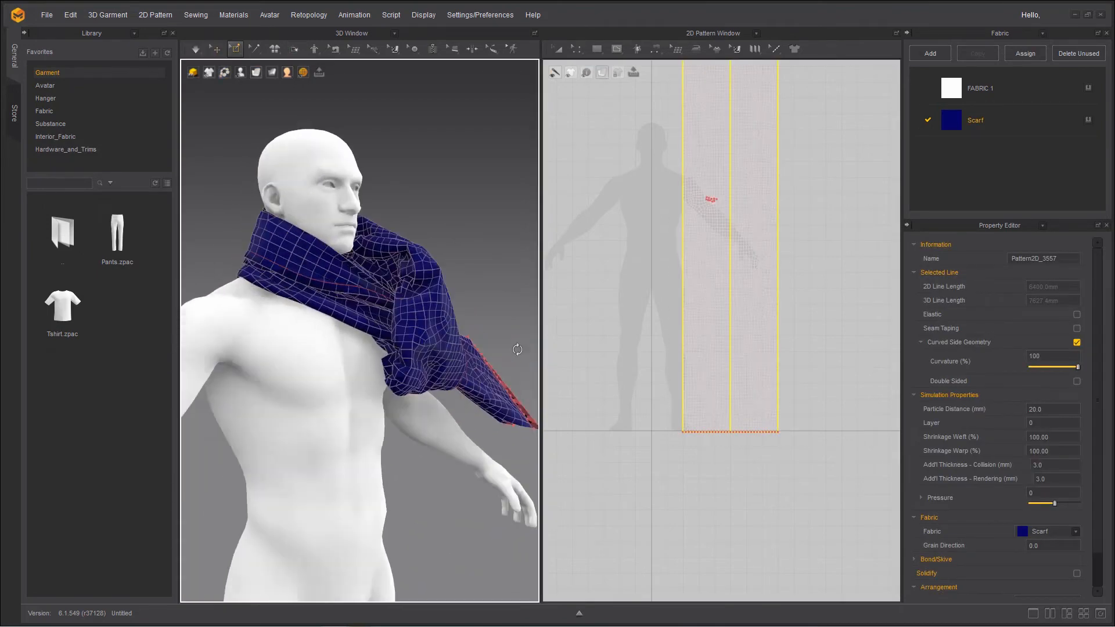
pyautogui.moveTo(325, 384); pyautogui.dragTo(401, 349, button='right')
pyautogui.click(196, 49)
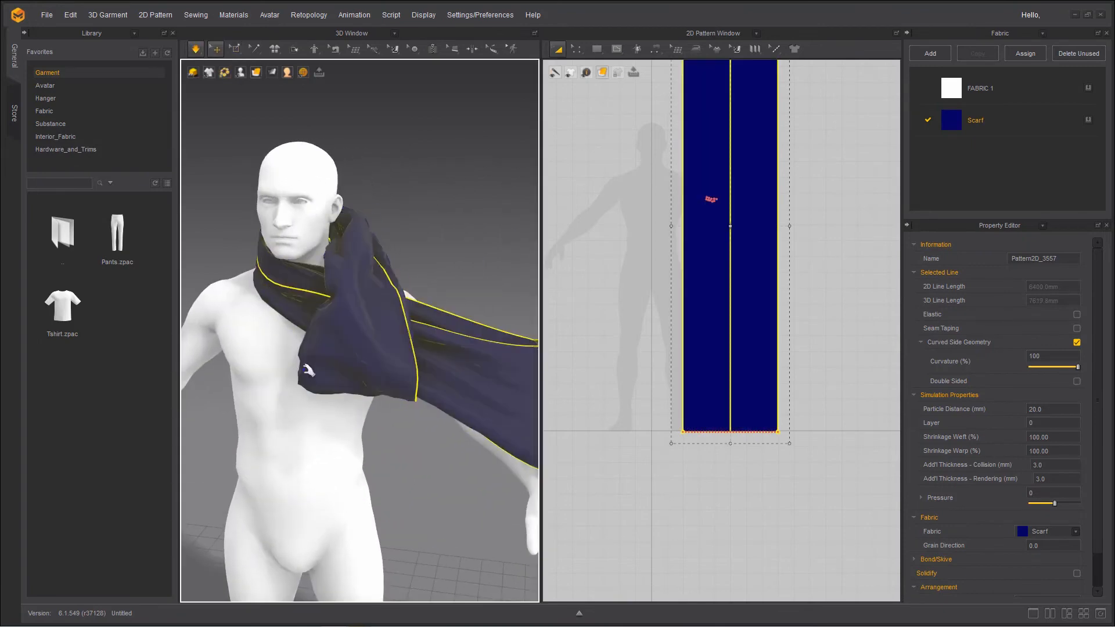
pyautogui.moveTo(330, 363); pyautogui.dragTo(335, 424)
# Step: Select each pinned scarf end and lower it in front of the avatar's left side, then stop the simulation
pyautogui.moveTo(390, 406); pyautogui.dragTo(386, 378, button='right')
pyautogui.click(402, 383)
pyautogui.scroll(-5, 400, 380)
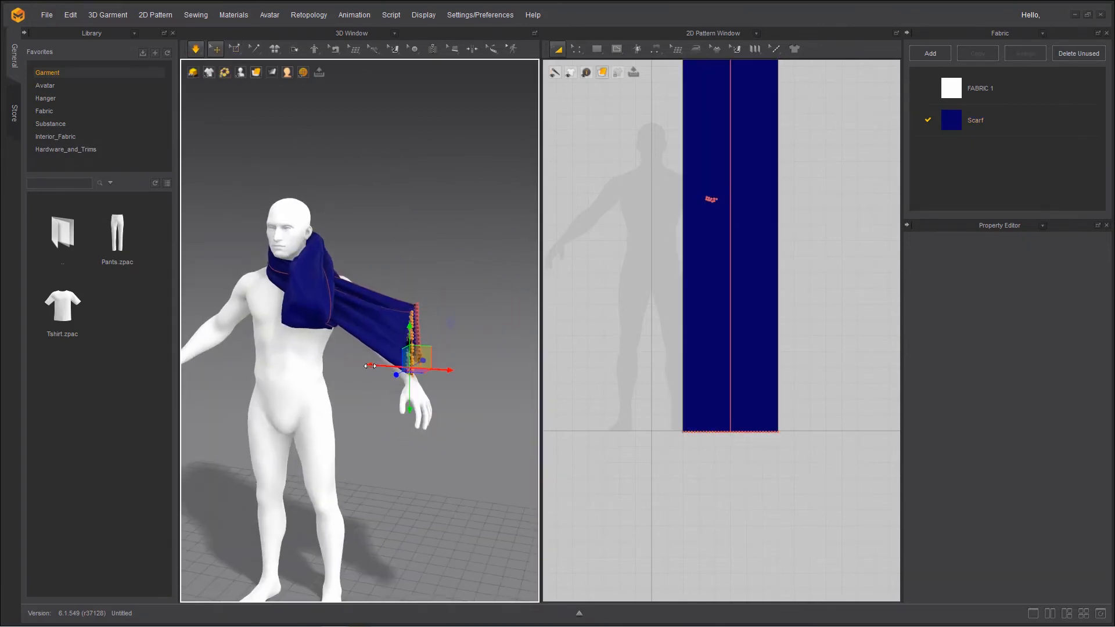
pyautogui.moveTo(391, 324); pyautogui.dragTo(355, 365)
pyautogui.moveTo(354, 365); pyautogui.dragTo(438, 349, button='right')
pyautogui.click(437, 349)
pyautogui.moveTo(392, 353); pyautogui.dragTo(362, 358)
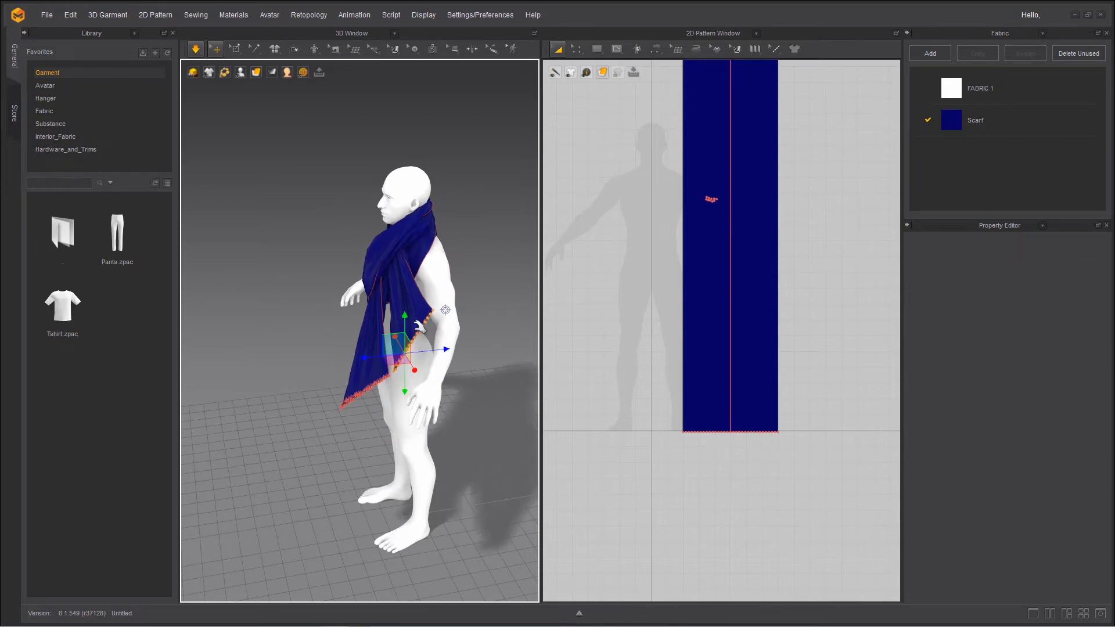
pyautogui.moveTo(405, 314); pyautogui.dragTo(400, 336)
pyautogui.press('space')
# Step: Remove the remaining patch of pins inside the scarf pattern with the Pin (Lasso) tool, keeping the end pins
pyautogui.moveTo(401, 343); pyautogui.dragTo(341, 393, button='right')
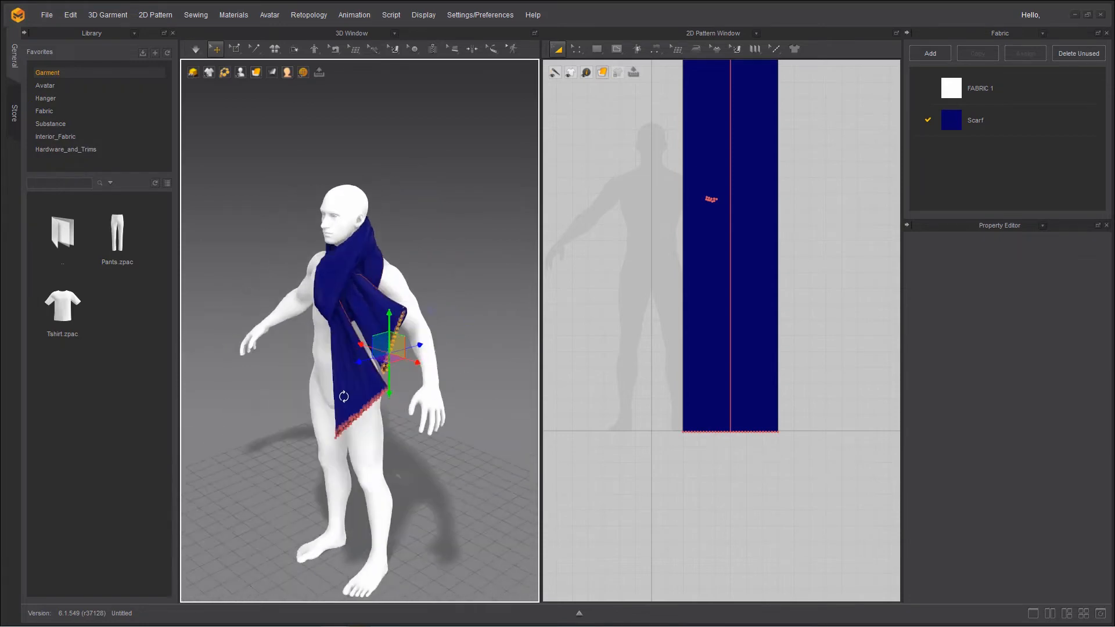
pyautogui.scroll(10, 455, 381)
pyautogui.click(235, 48)
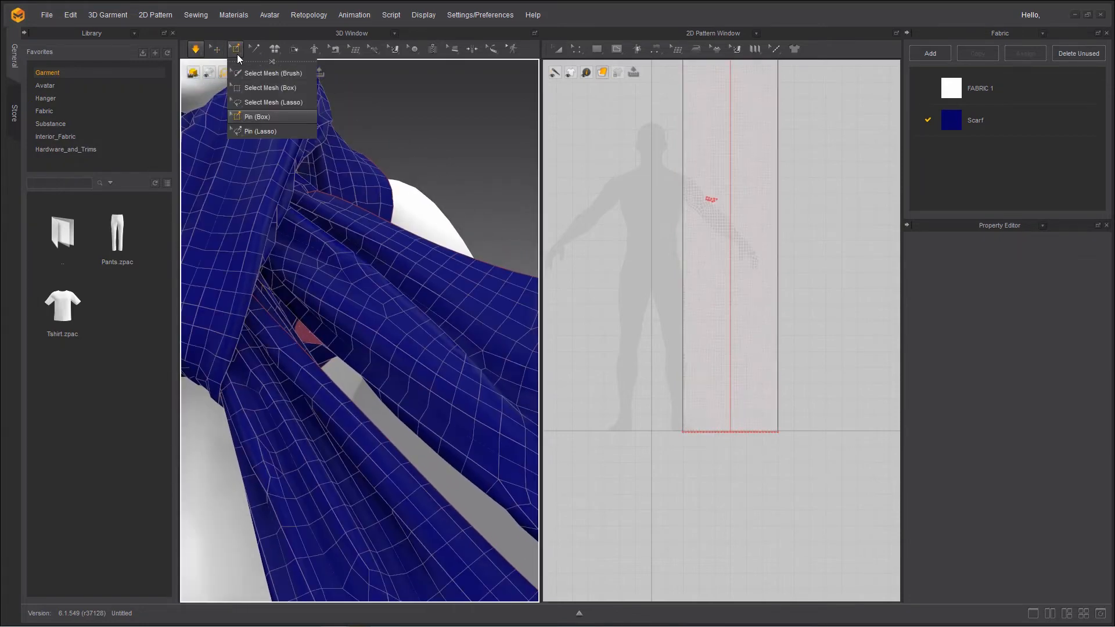
pyautogui.click(248, 116)
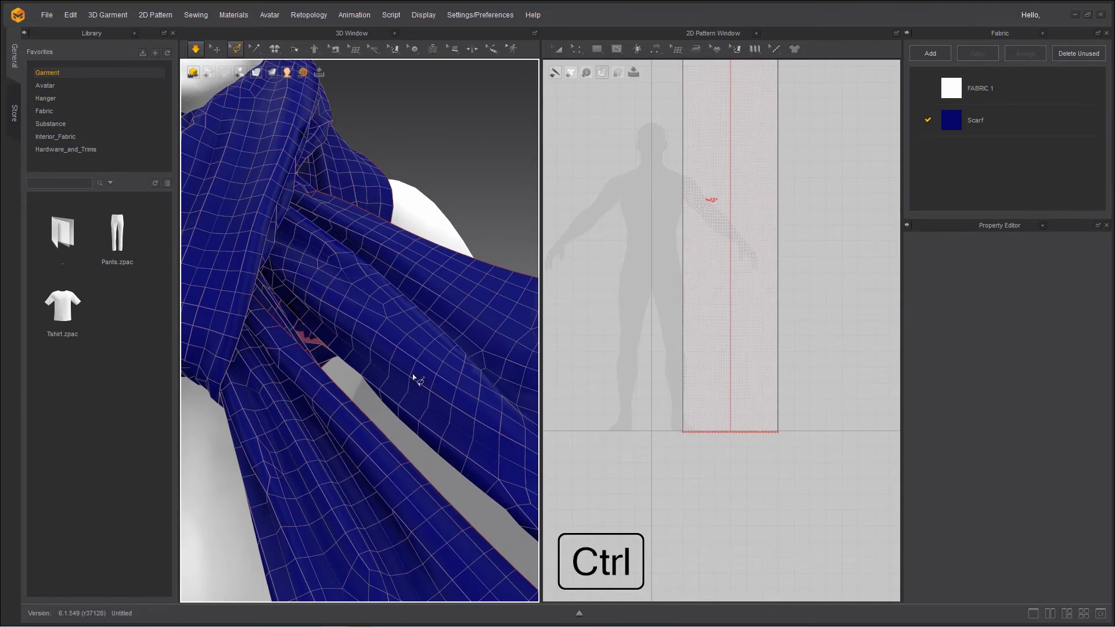
pyautogui.keyDown('ctrl'); pyautogui.moveTo(733, 193); pyautogui.dragTo(718, 205); pyautogui.keyUp('ctrl')
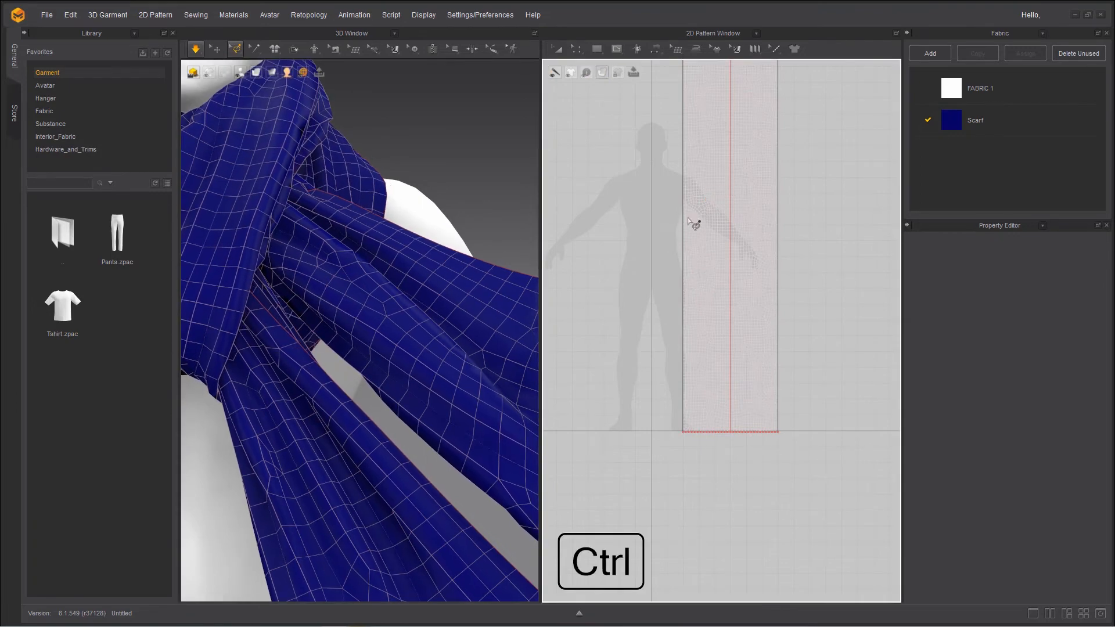
pyautogui.scroll(-2, 326, 297)
pyautogui.scroll(-3, 329, 301)
pyautogui.scroll(1, 334, 311)
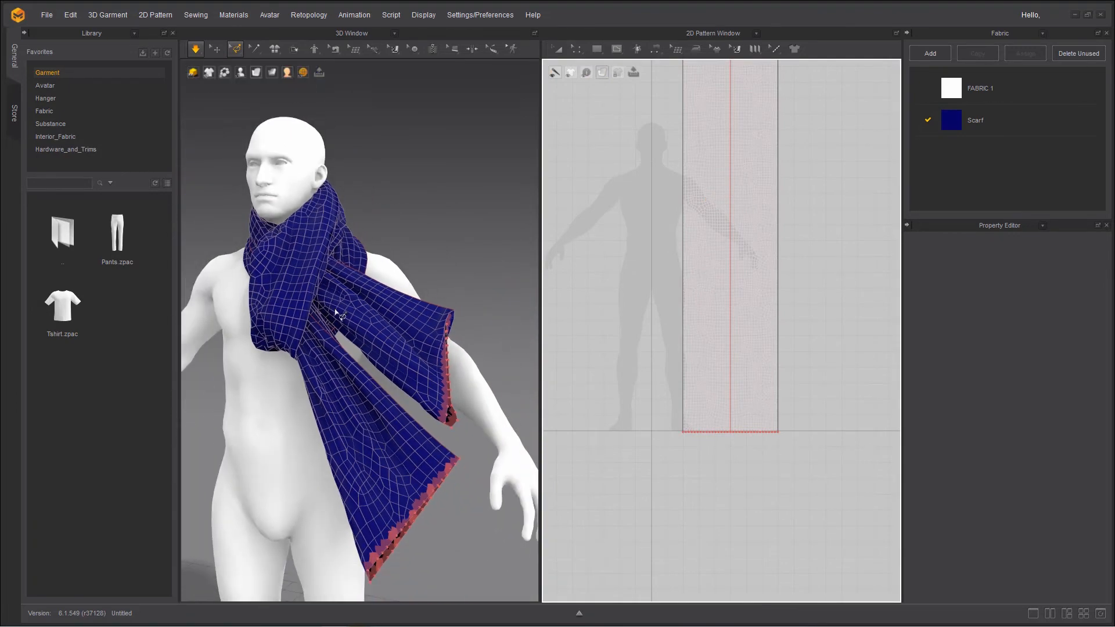
# Step: Lasso the pins along both hanging scarf ends, then delete all remaining pins so the ends fall freely
pyautogui.moveTo(338, 383); pyautogui.dragTo(360, 386, button='right')
pyautogui.moveTo(363, 354); pyautogui.dragTo(411, 308, button='middle')
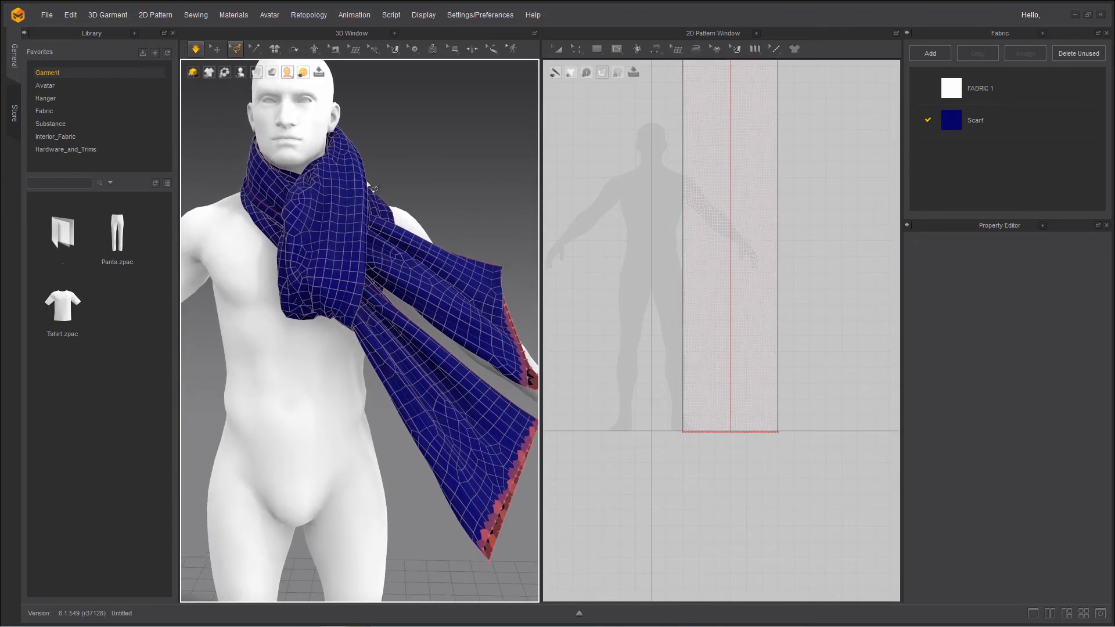
pyautogui.scroll(-2, 511, 366)
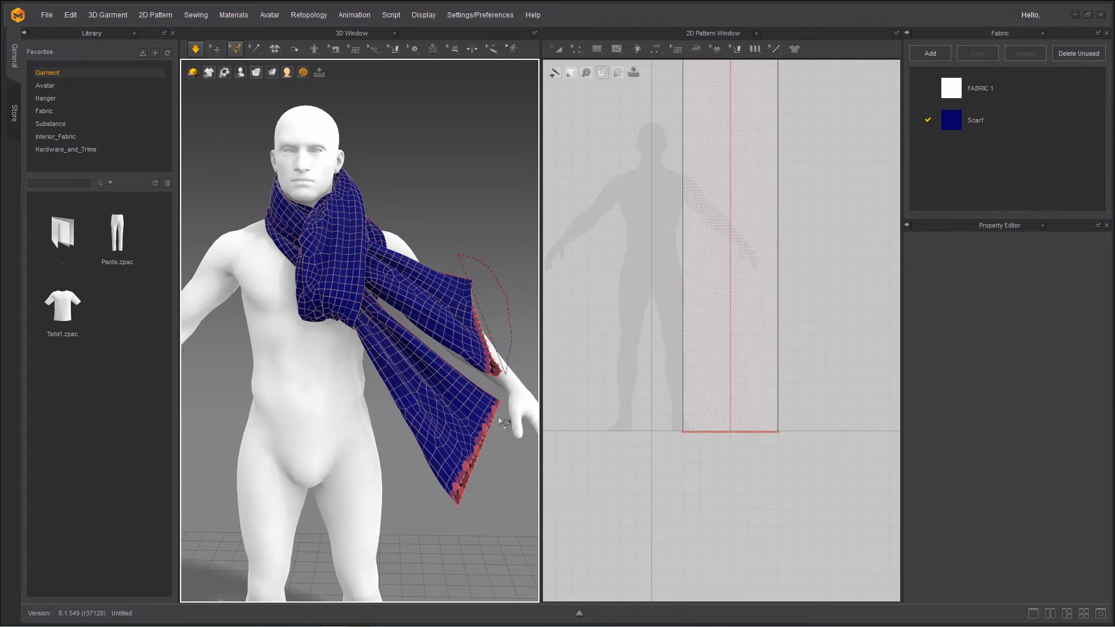
pyautogui.moveTo(422, 534); pyautogui.dragTo(419, 521)
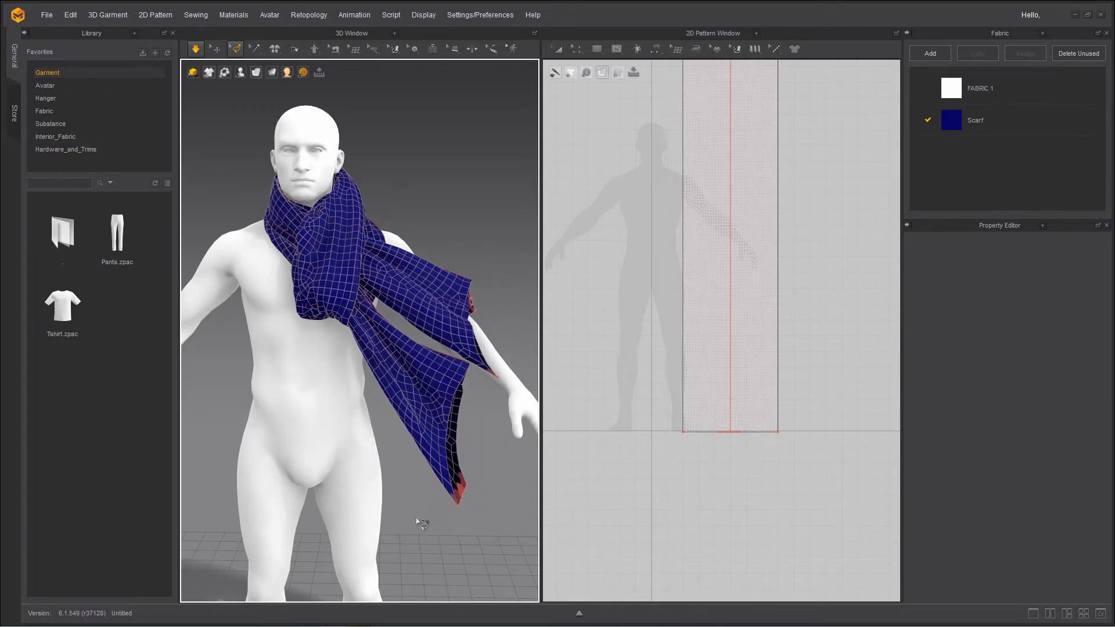
pyautogui.rightClick(459, 494)
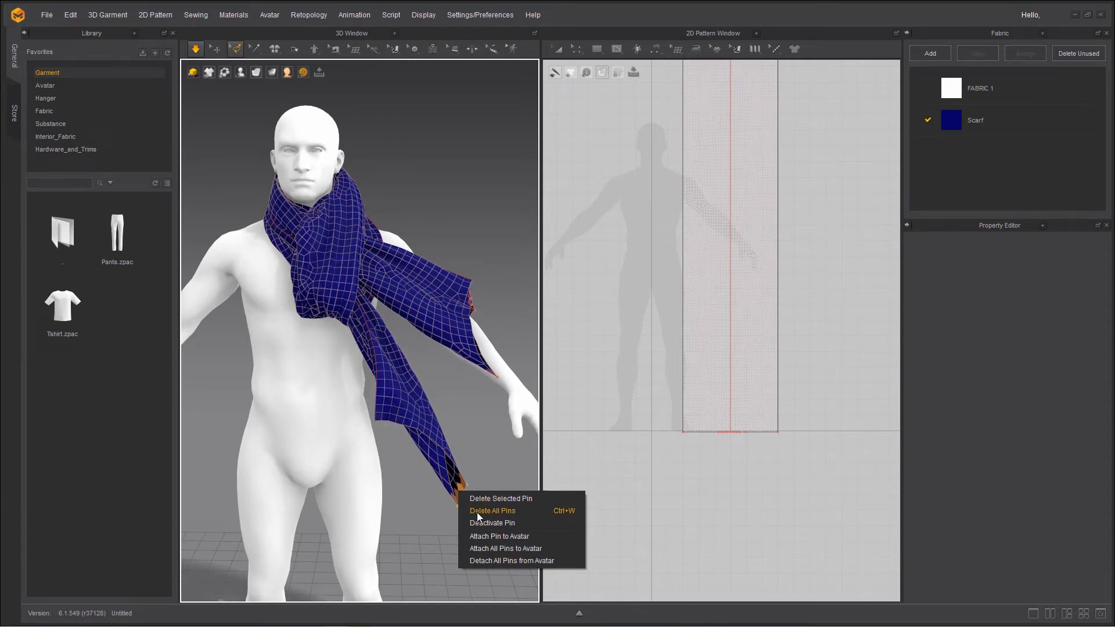
pyautogui.click(477, 512)
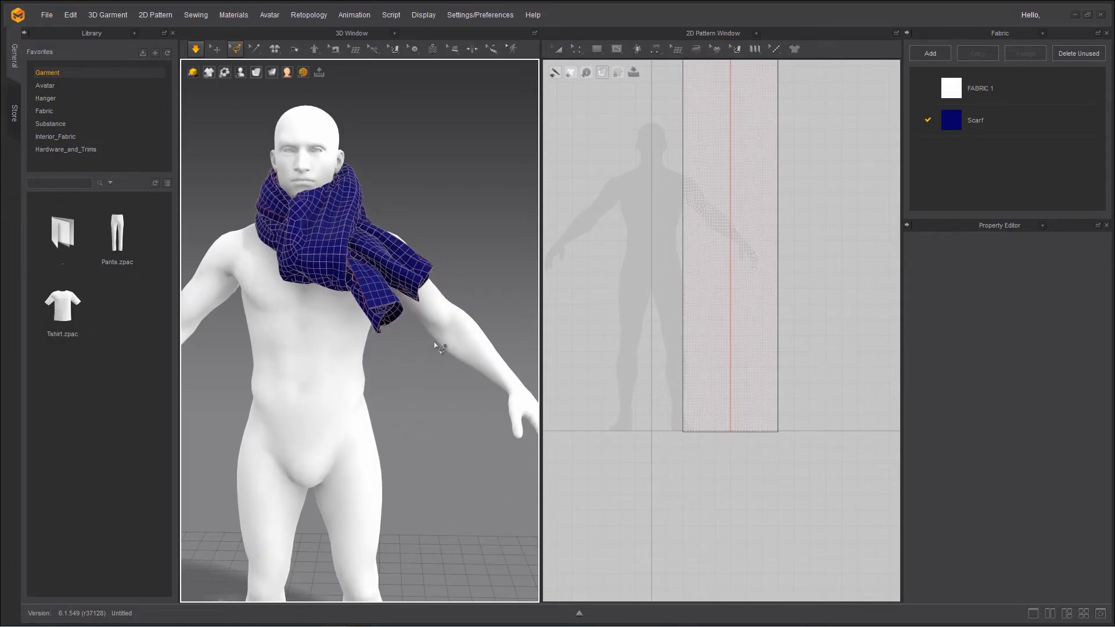
# Step: Tug the unpinned scarf around the neck and shoulder during simulation to adjust how the loop and ends drape
pyautogui.click(235, 48)
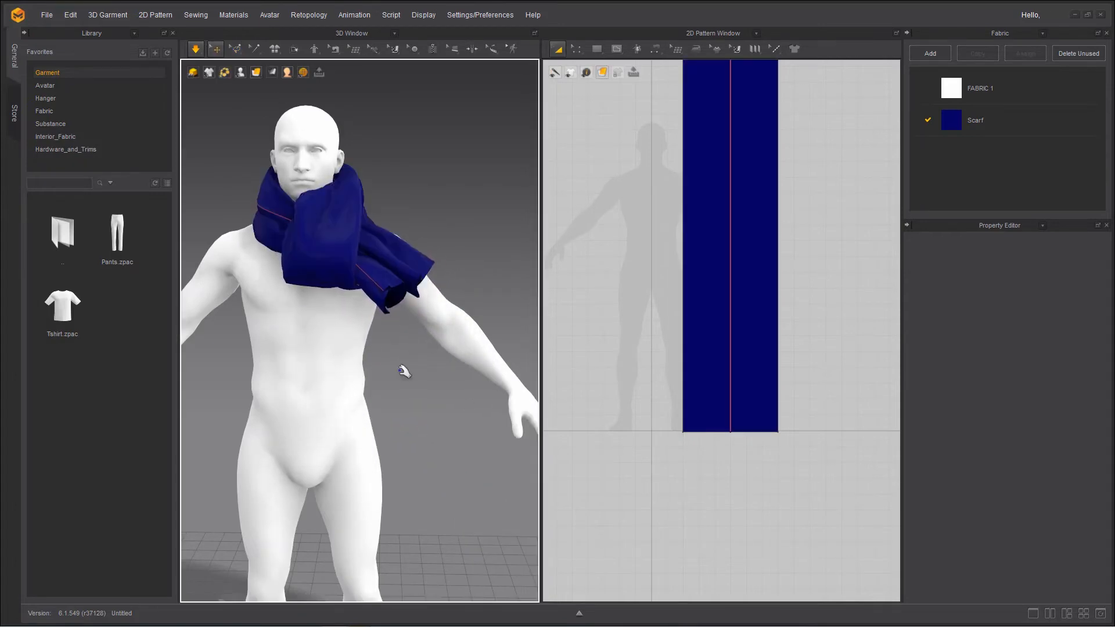
pyautogui.moveTo(401, 277); pyautogui.dragTo(256, 216)
pyautogui.click(436, 238)
pyautogui.moveTo(435, 239); pyautogui.dragTo(324, 215, button='right')
pyautogui.click(323, 214)
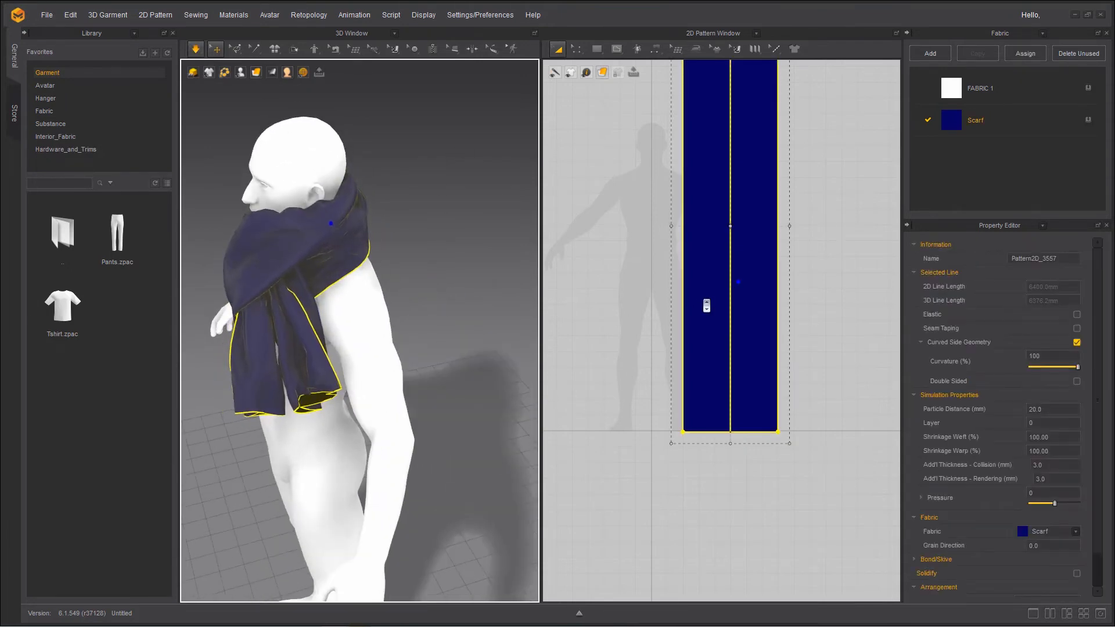
# Step: Stop the simulation and delete the vertical internal fold line from the centre of the scarf pattern
pyautogui.scroll(-3, 706, 307)
pyautogui.scroll(2, 707, 306)
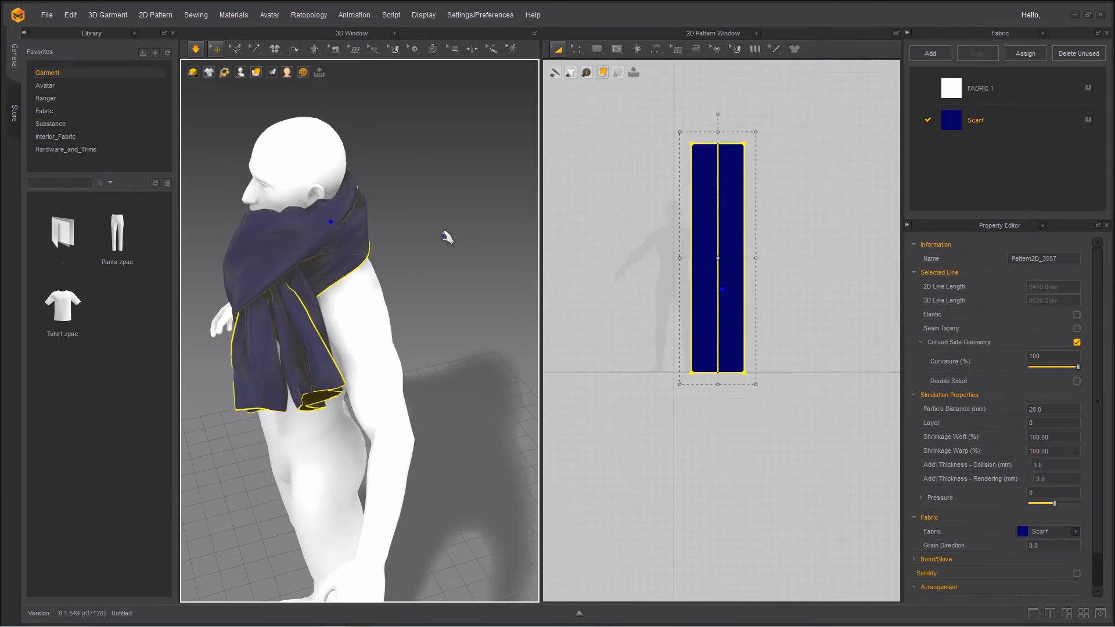
pyautogui.click(204, 54)
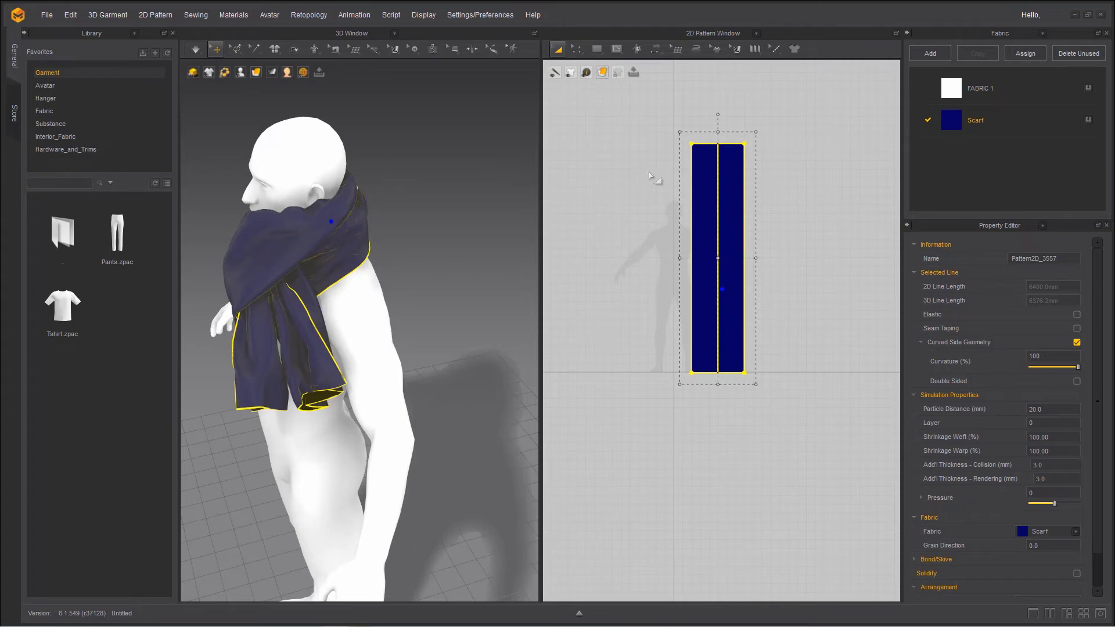
pyautogui.click(718, 174)
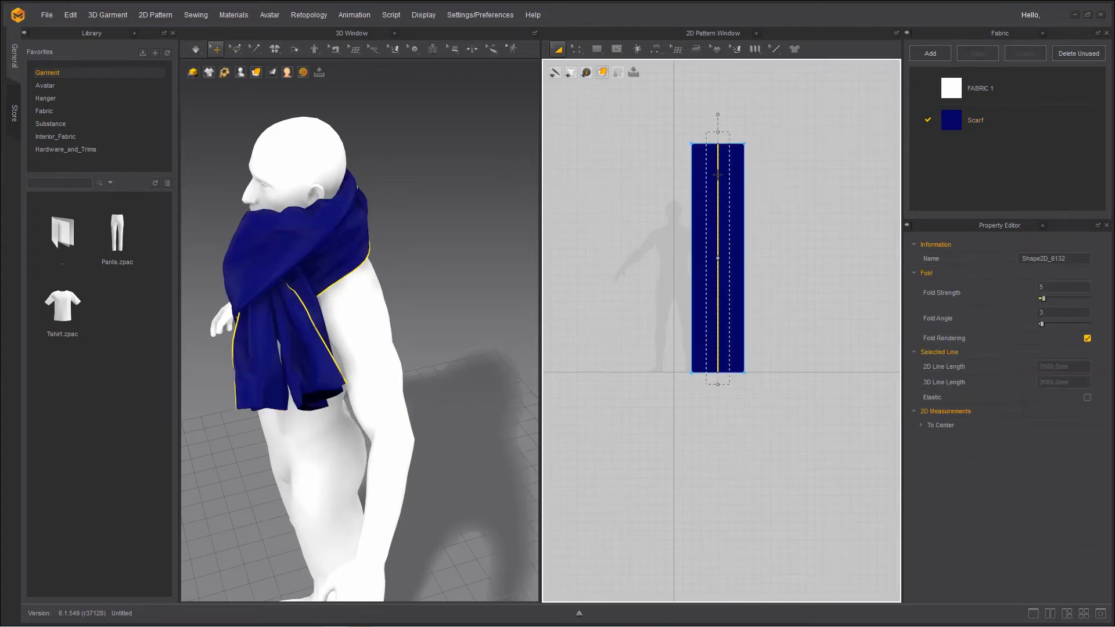
pyautogui.rightClick(718, 175)
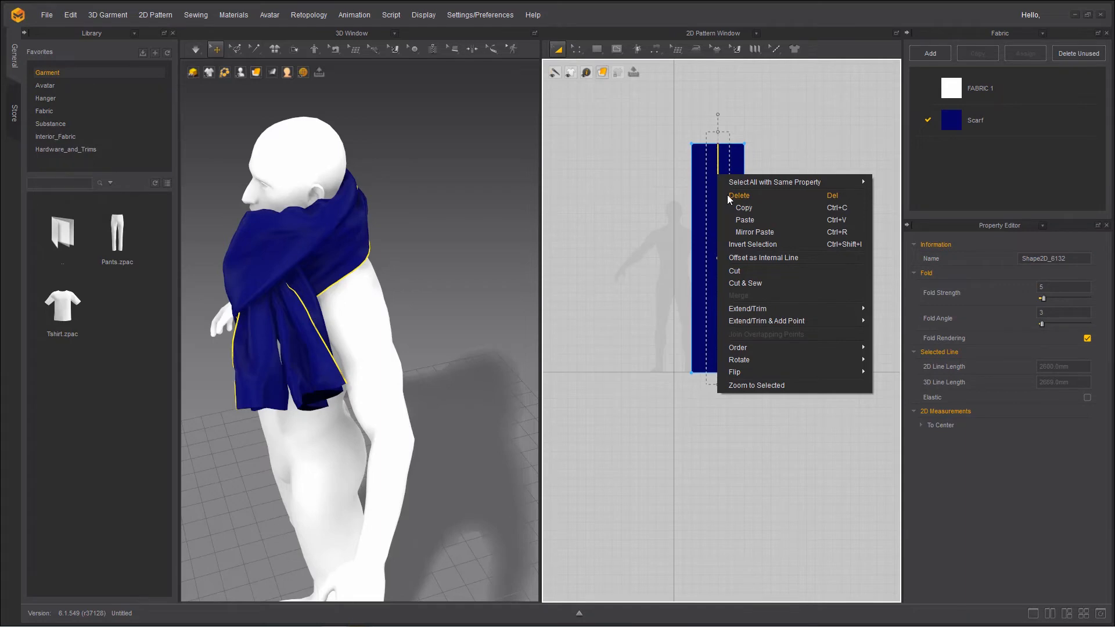
pyautogui.click(728, 195)
pyautogui.press('Delete')
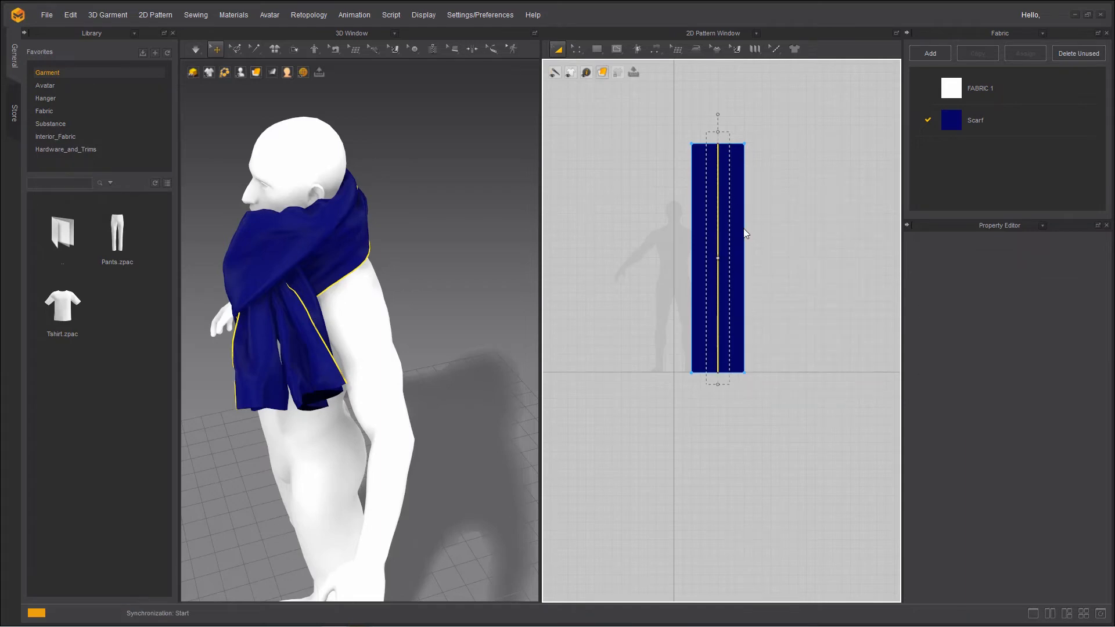
# Step: Select the two right corner points of the scarf pattern and nudge them left repeatedly to narrow the scarf
pyautogui.click(577, 49)
pyautogui.click(743, 148)
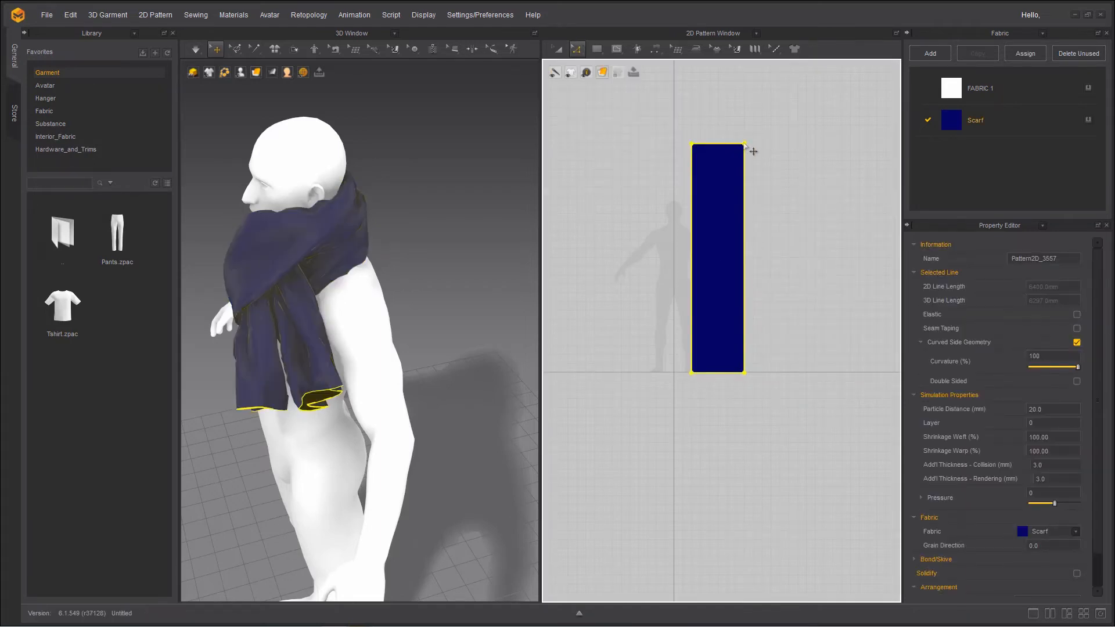
pyautogui.moveTo(421, 363); pyautogui.dragTo(370, 347, button='right')
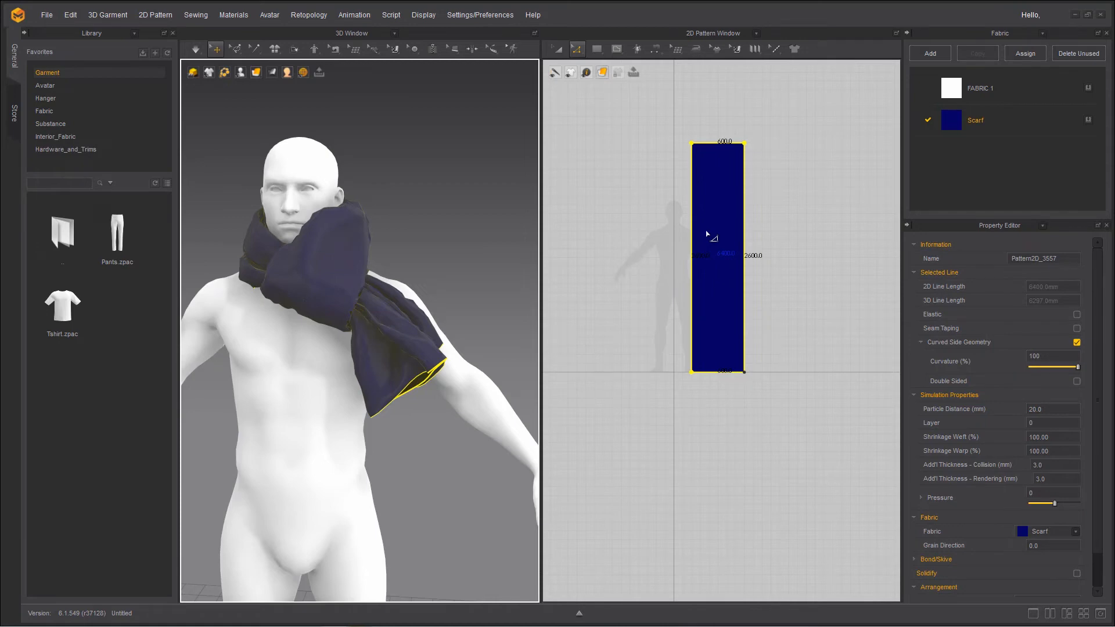
pyautogui.click(744, 143)
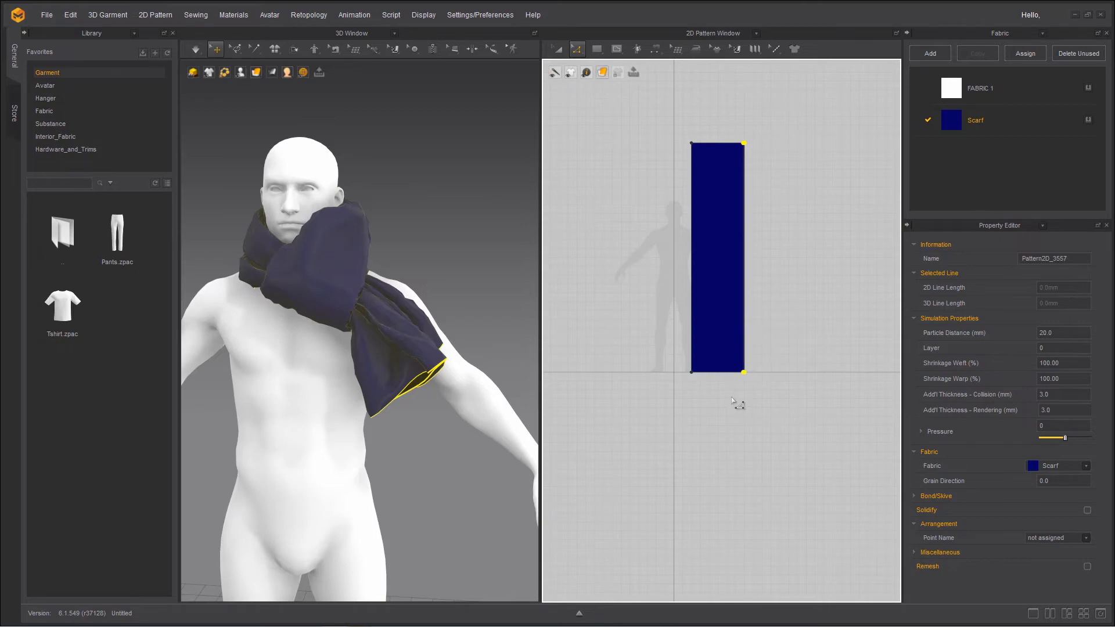
pyautogui.press('Left')
pyautogui.press('Left')
pyautogui.press('Left')
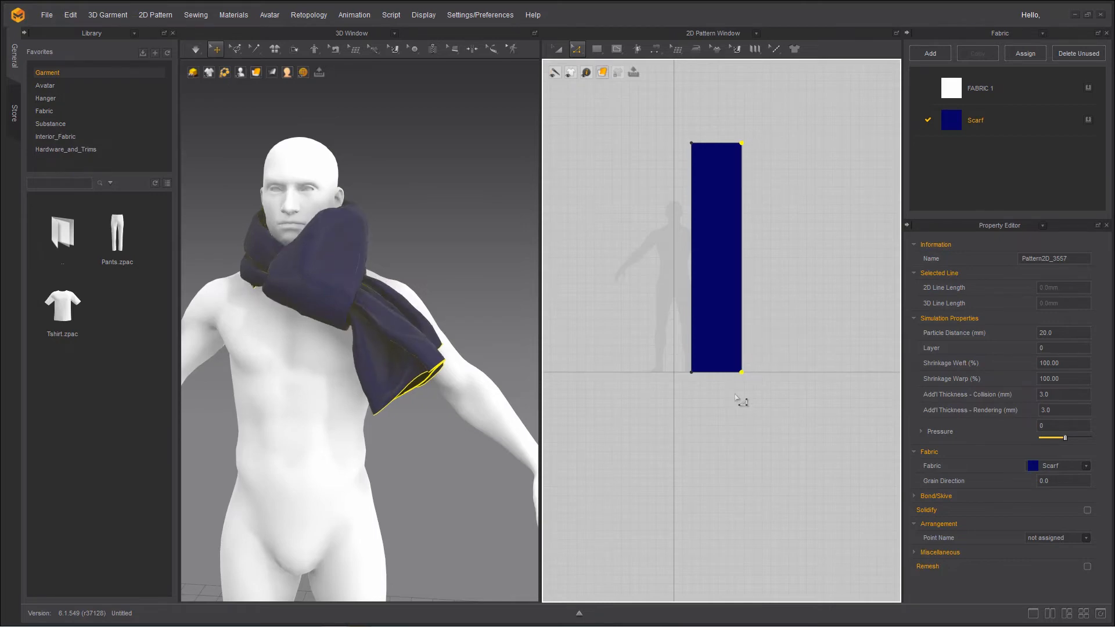
pyautogui.press('Left')
pyautogui.press('Left')
pyautogui.press('Left')
pyautogui.press('Left')
pyautogui.press('Left')
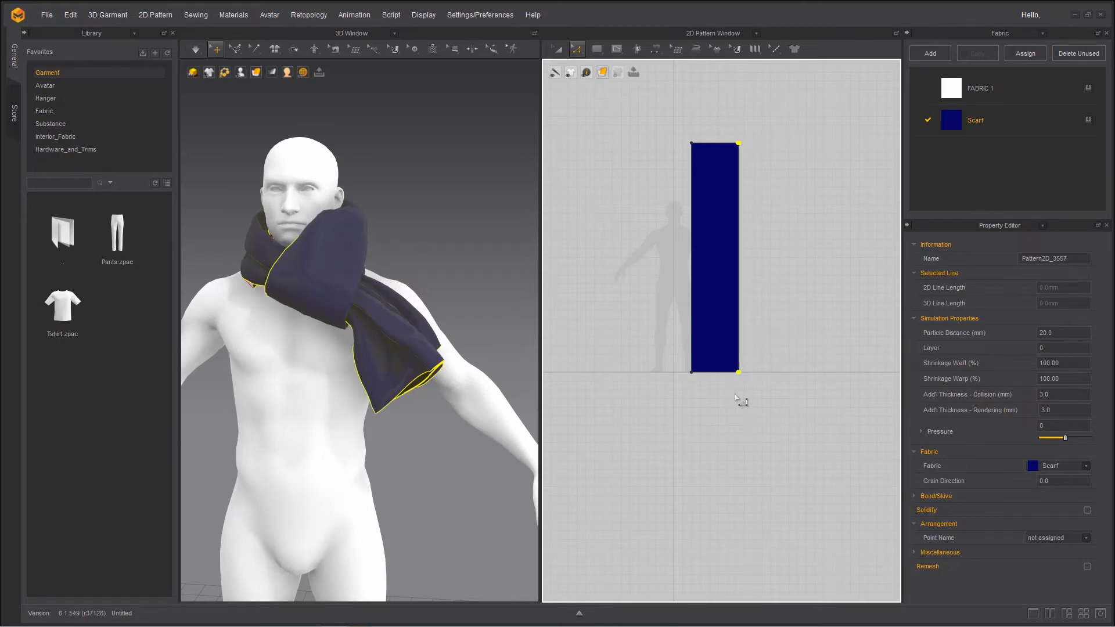
pyautogui.press('Left')
pyautogui.press('Left')
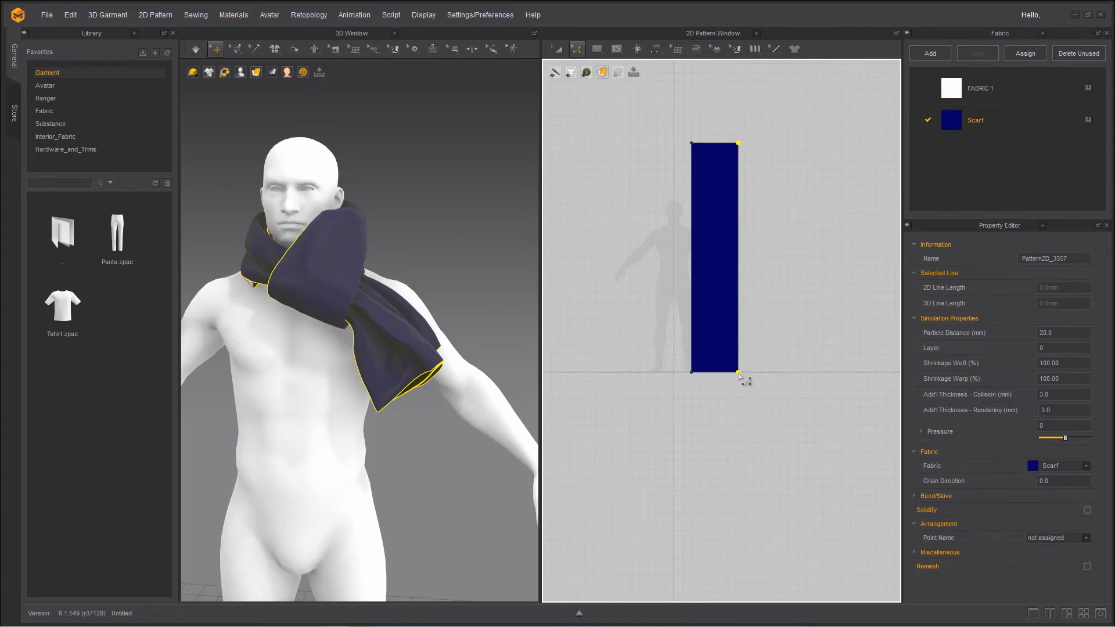
pyautogui.press('Left')
pyautogui.press('Left')
pyautogui.press('Left')
pyautogui.press('Left')
pyautogui.press('Left')
pyautogui.press('Left')
pyautogui.press('Left')
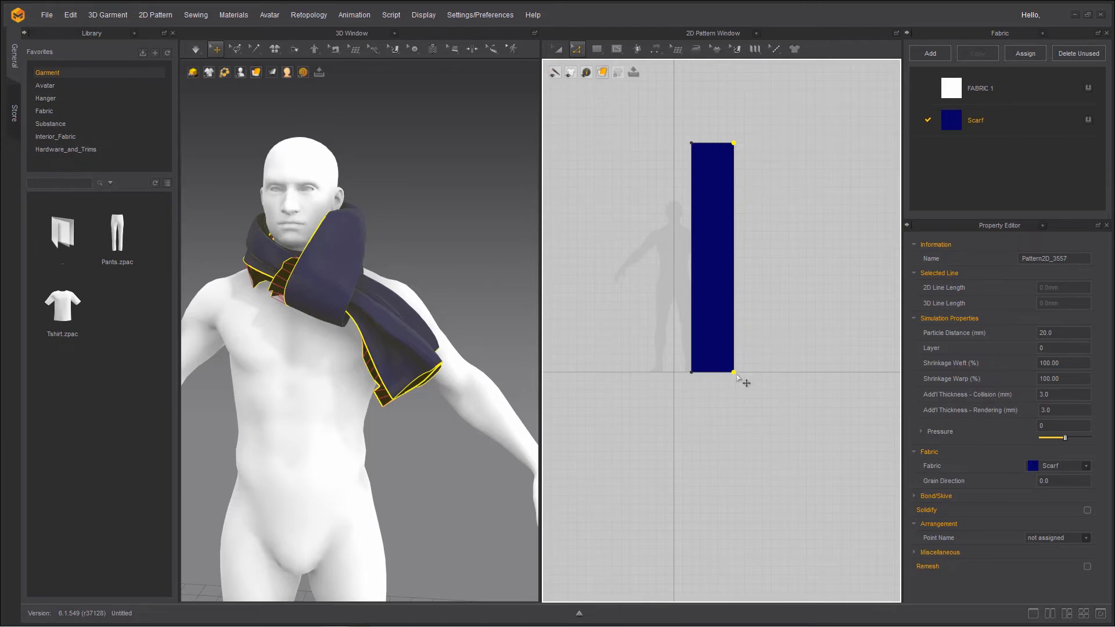
pyautogui.press('Left')
pyautogui.press('Left')
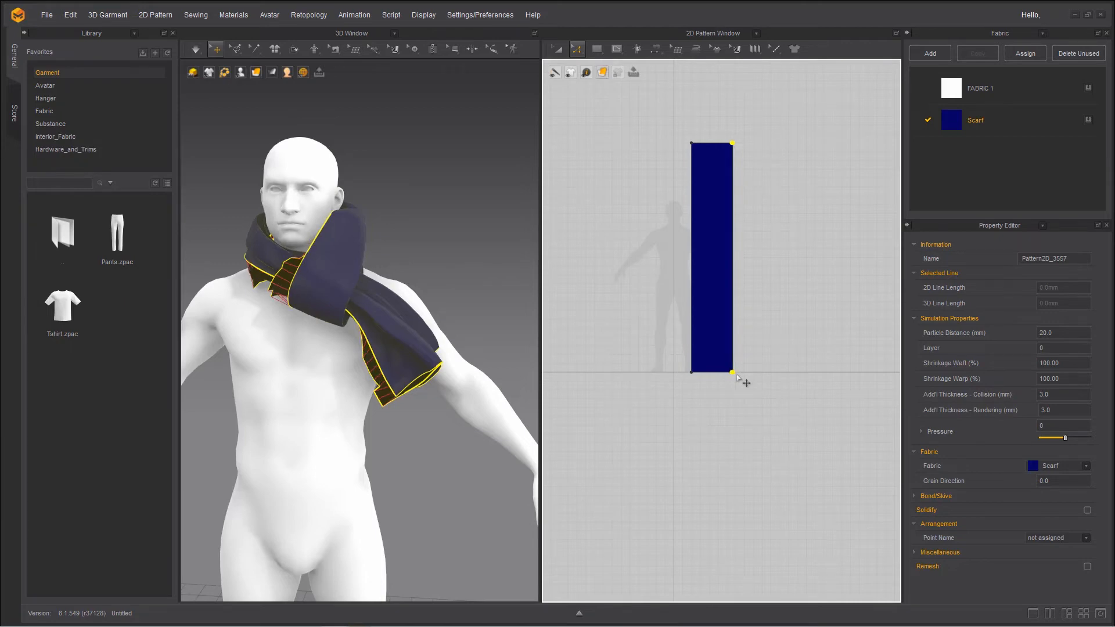
# Step: Narrow the scarf pattern further by nudging its right corner points inward, then lengthen it by moving its top edge upward
pyautogui.press('Left')
pyautogui.press('Left')
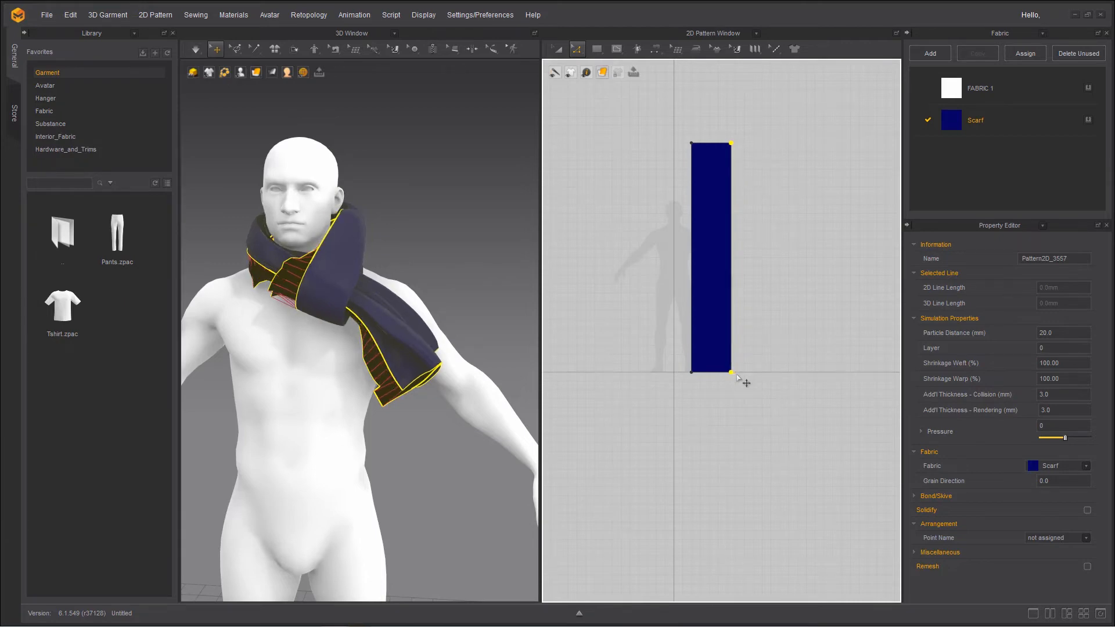
pyautogui.press('Left')
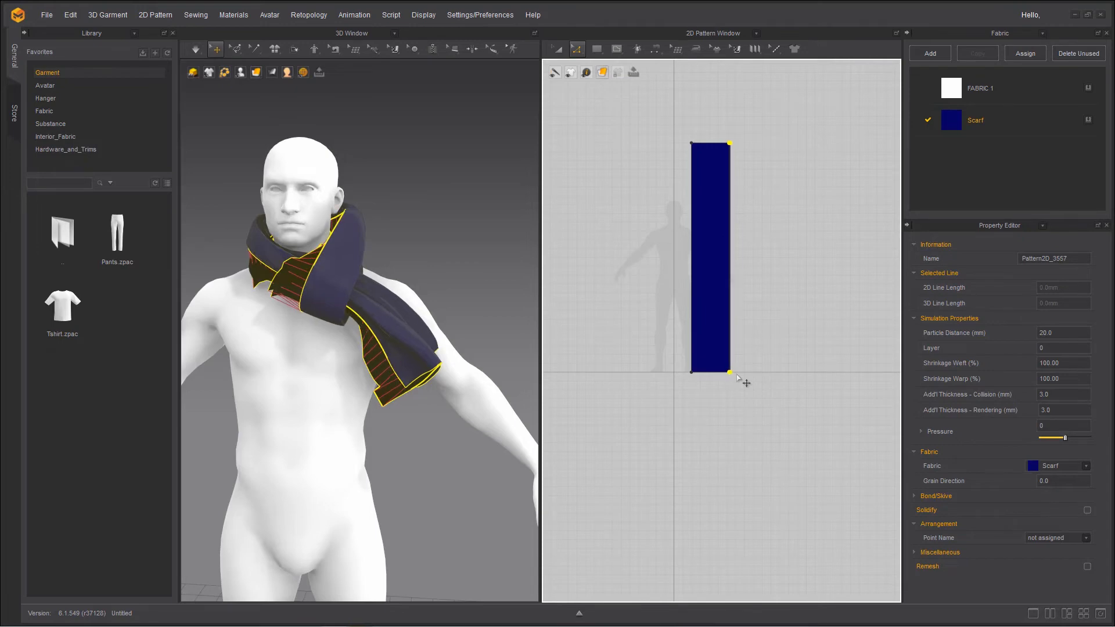
pyautogui.press('Left')
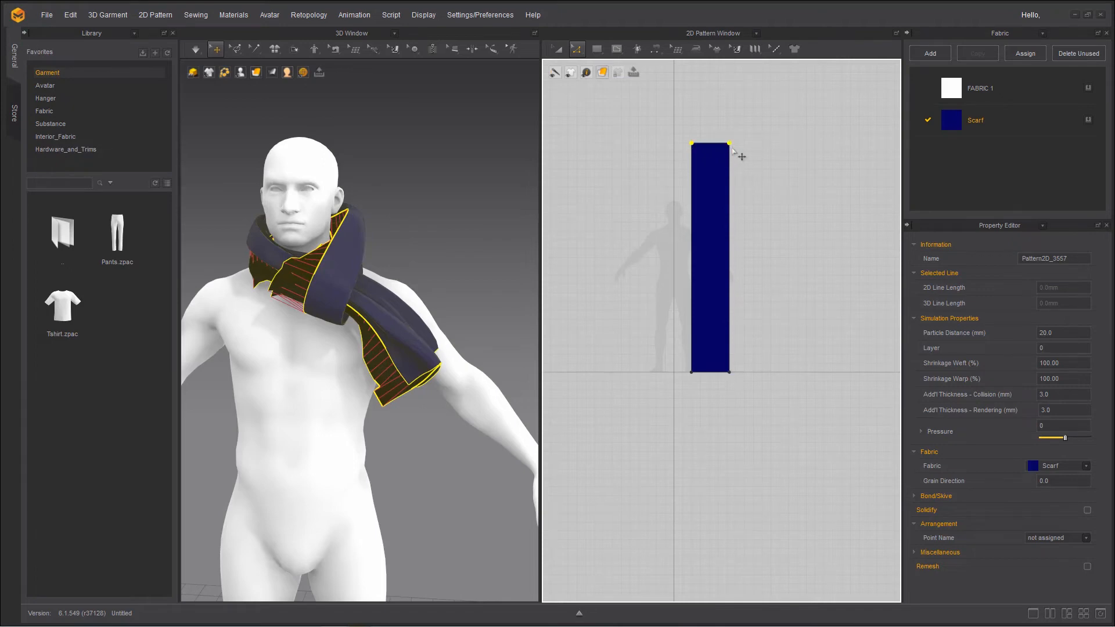
pyautogui.moveTo(739, 150); pyautogui.dragTo(740, 130)
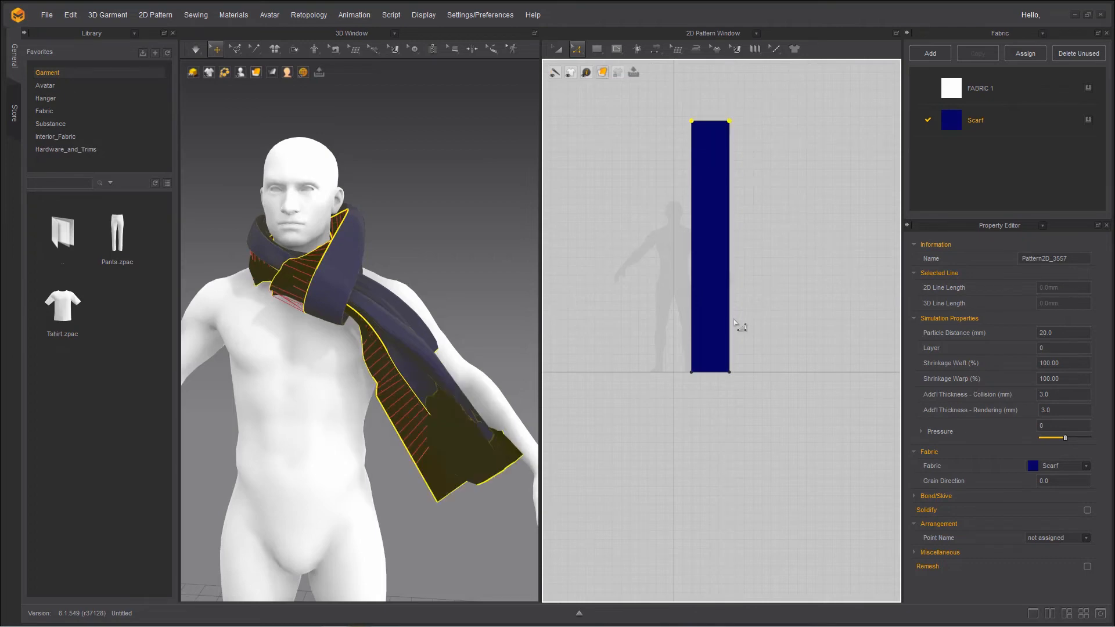
pyautogui.click(739, 134)
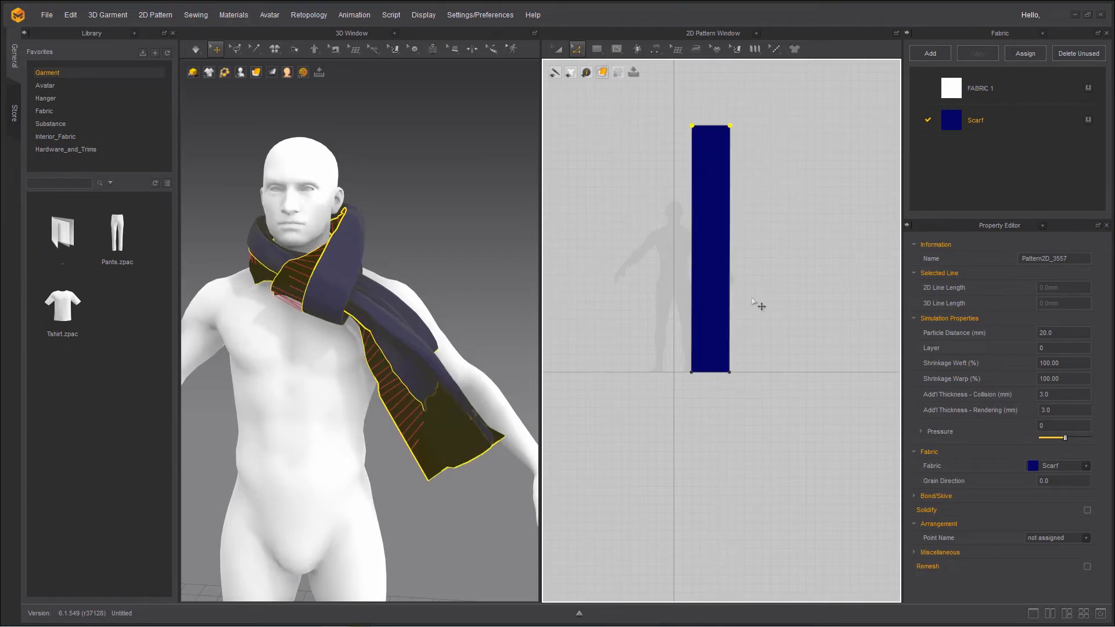
# Step: Simulate the lengthened scarf, tugging the short end and the wrap behind the neck to settle the drape, then stop the simulation
pyautogui.click(200, 51)
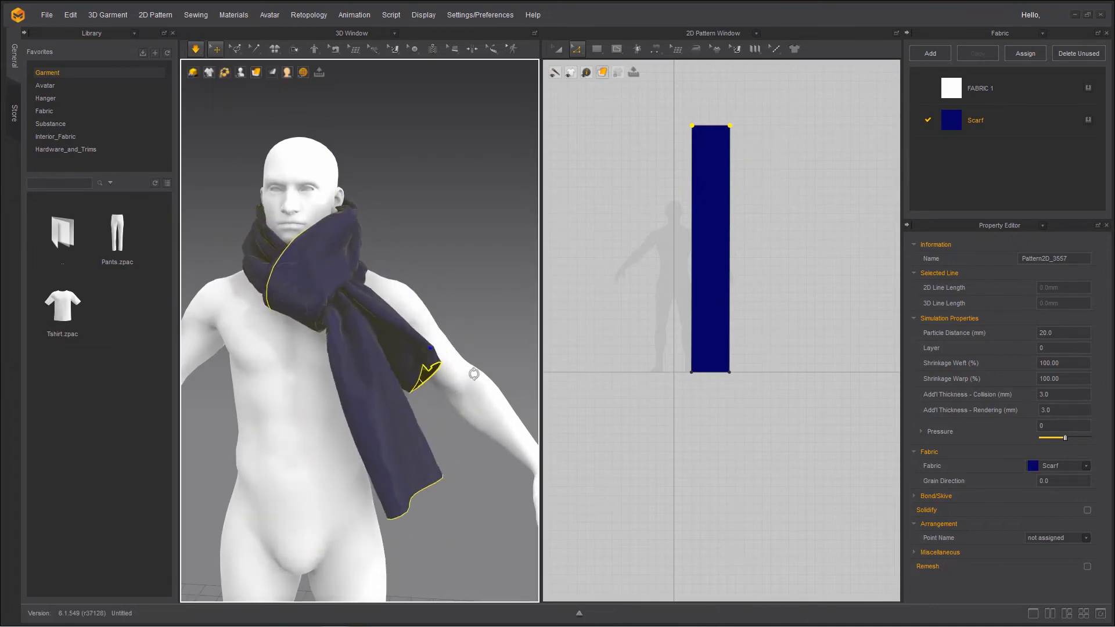
pyautogui.press('space')
pyautogui.moveTo(423, 373); pyautogui.dragTo(323, 401, button='right')
pyautogui.press('space')
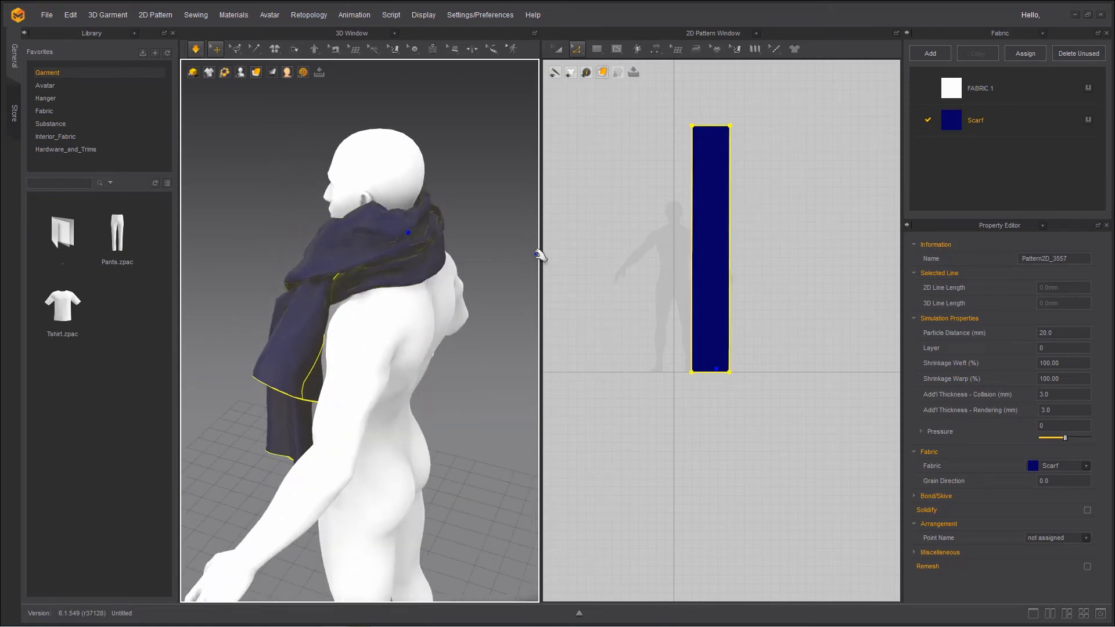
pyautogui.moveTo(403, 289); pyautogui.dragTo(314, 259, button='right')
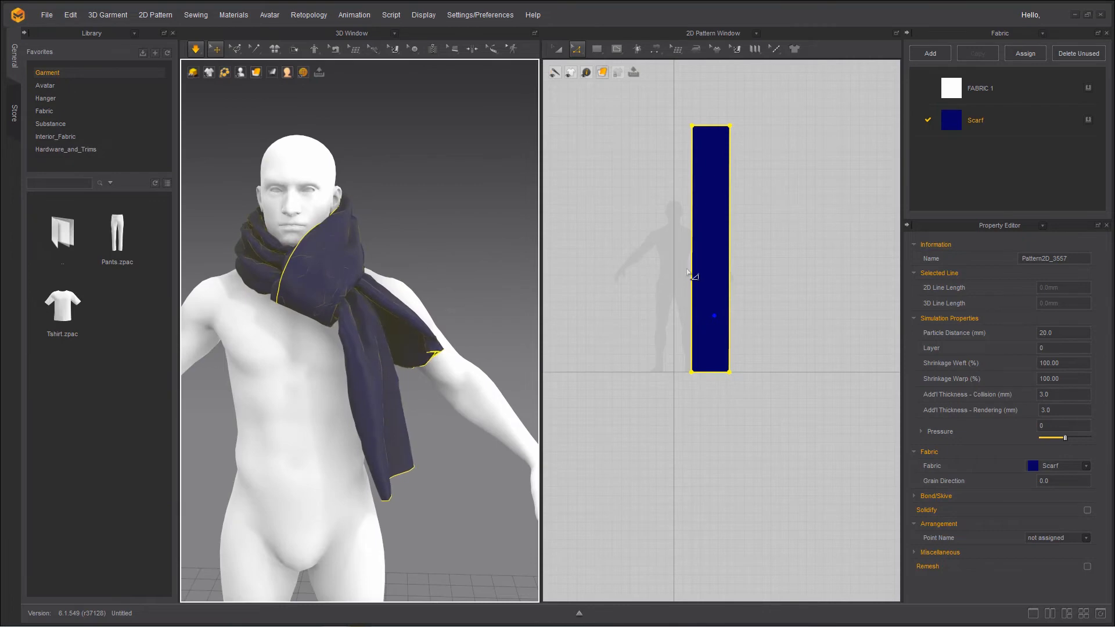
pyautogui.click(196, 49)
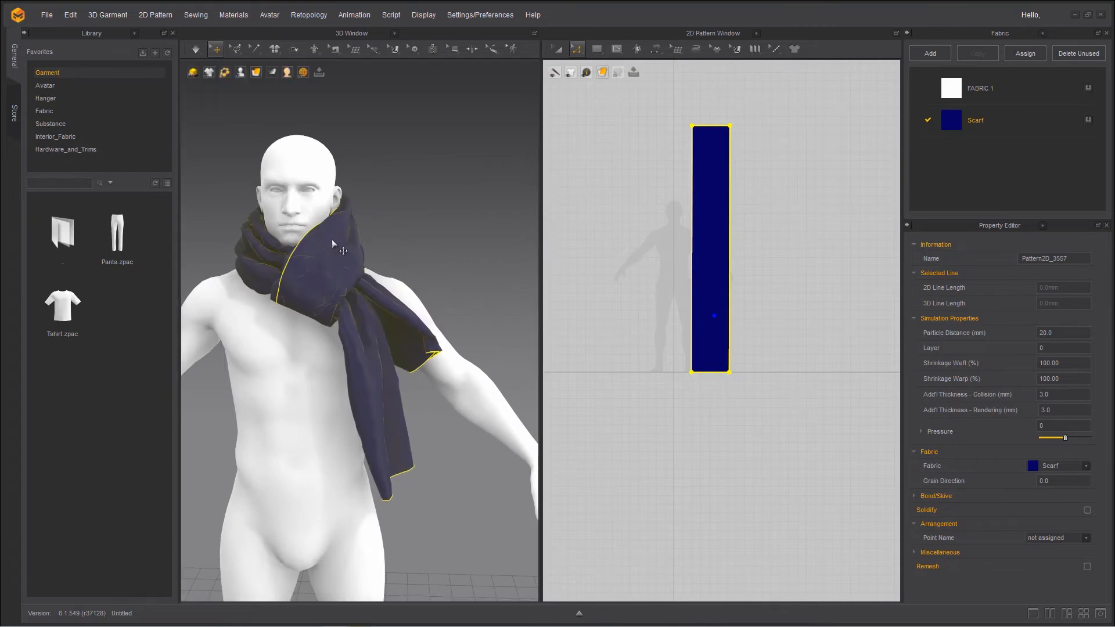
# Step: Using Edit Pattern, select the scarf pattern's two right corner points and move them inward to make the scarf narrower
pyautogui.click(576, 49)
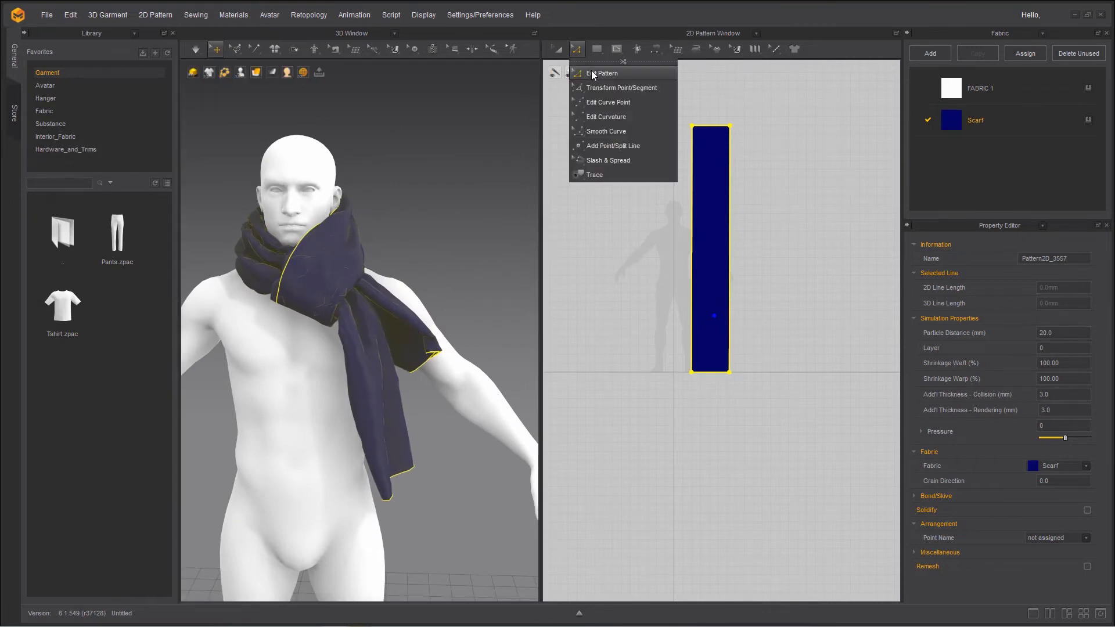
pyautogui.click(519, 155)
pyautogui.click(576, 51)
pyautogui.click(590, 72)
pyautogui.click(730, 126)
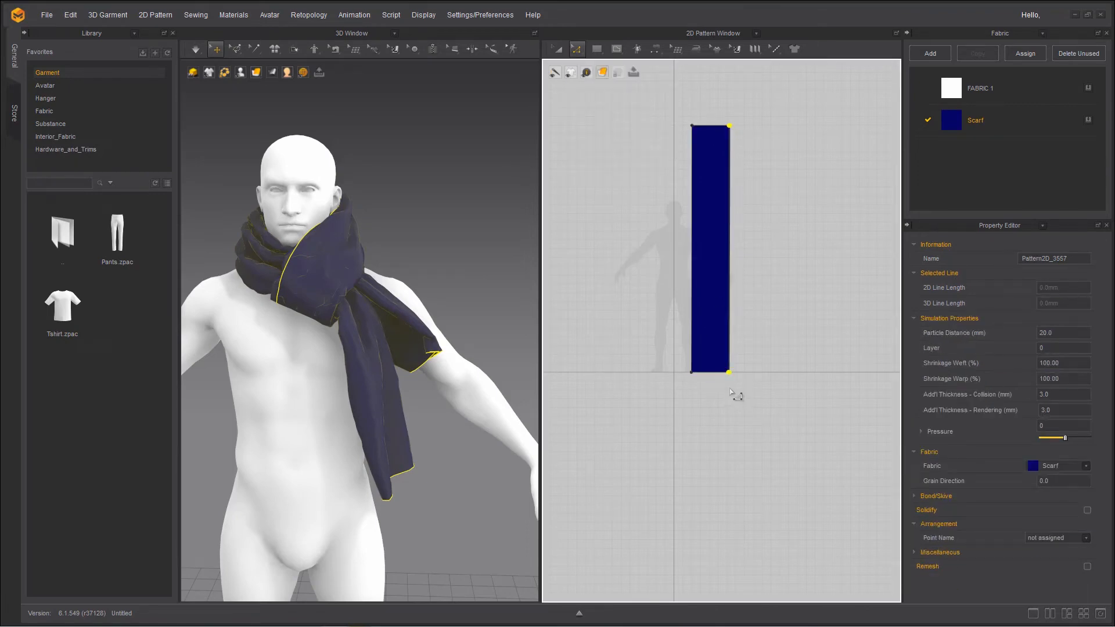
pyautogui.moveTo(731, 374); pyautogui.dragTo(720, 374)
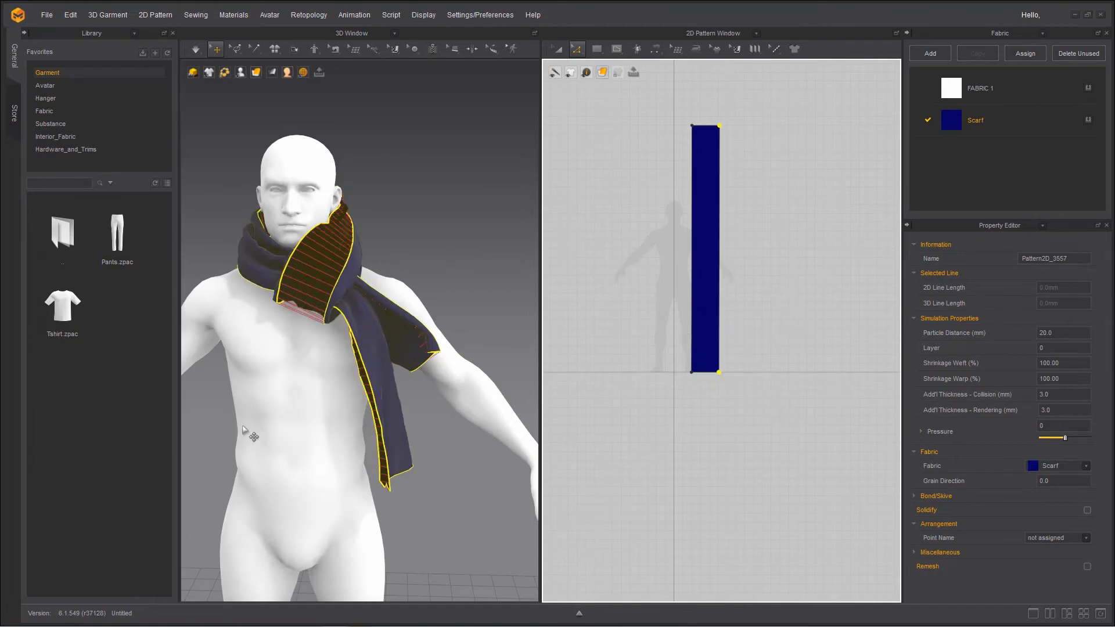
# Step: Simulate the narrowed scarf and tug its shorter end, longer end and neck loop so both ends hang over the chest
pyautogui.click(196, 49)
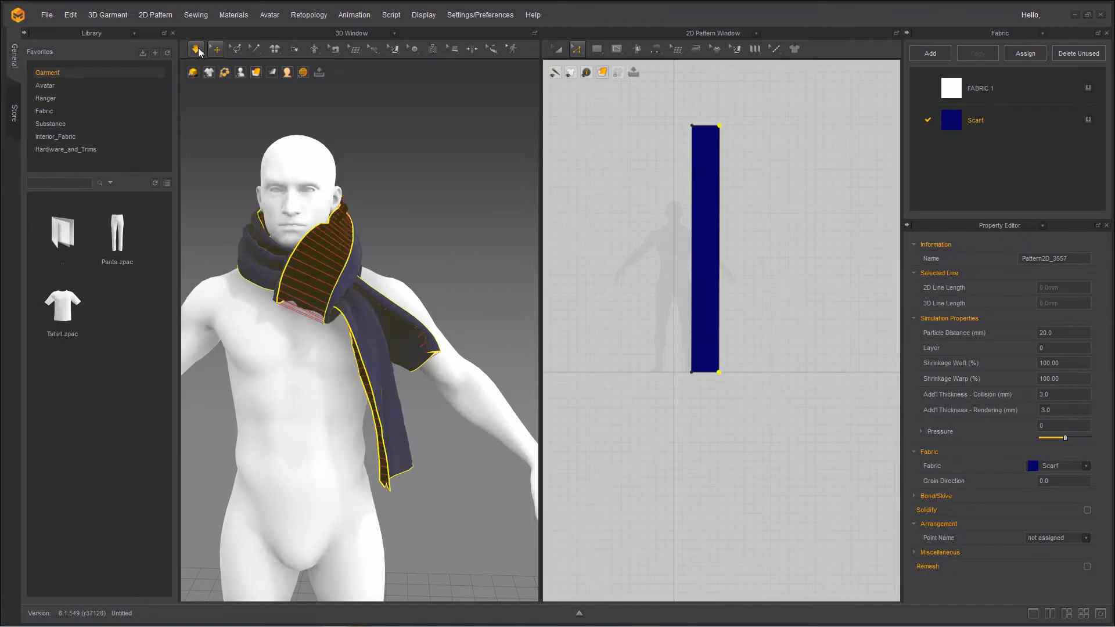
pyautogui.moveTo(346, 342); pyautogui.dragTo(468, 378)
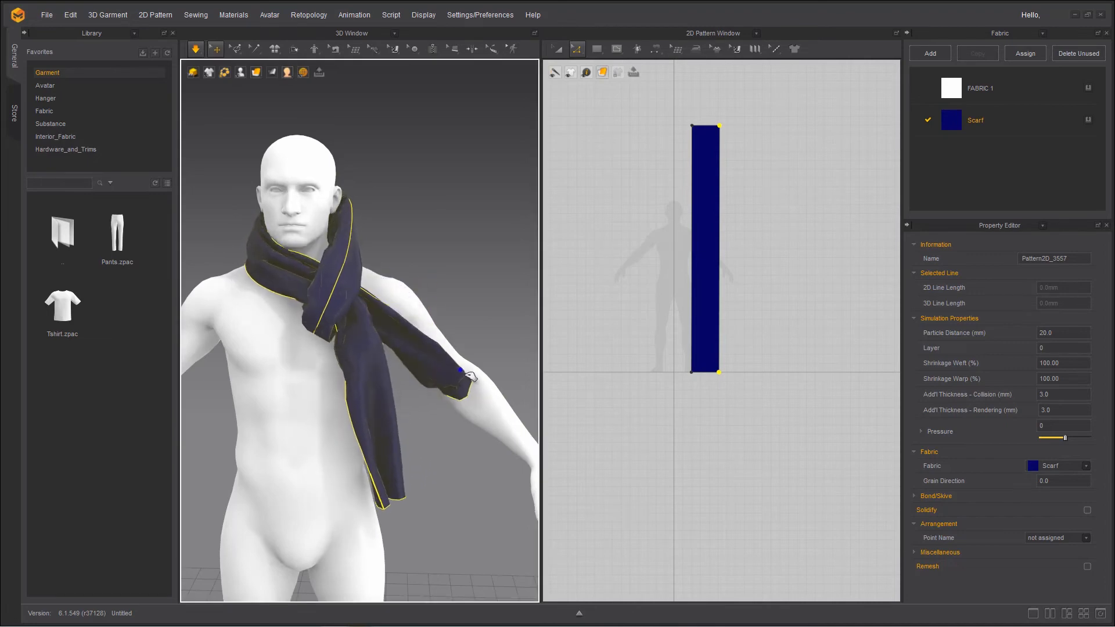
pyautogui.press('space')
pyautogui.moveTo(462, 423); pyautogui.dragTo(490, 428, button='right')
pyautogui.press('space')
pyautogui.moveTo(407, 456); pyautogui.dragTo(254, 331)
pyautogui.moveTo(450, 258); pyautogui.dragTo(401, 261, button='right')
pyautogui.moveTo(329, 251); pyautogui.dragTo(349, 317)
pyautogui.moveTo(460, 333); pyautogui.dragTo(456, 360, button='right')
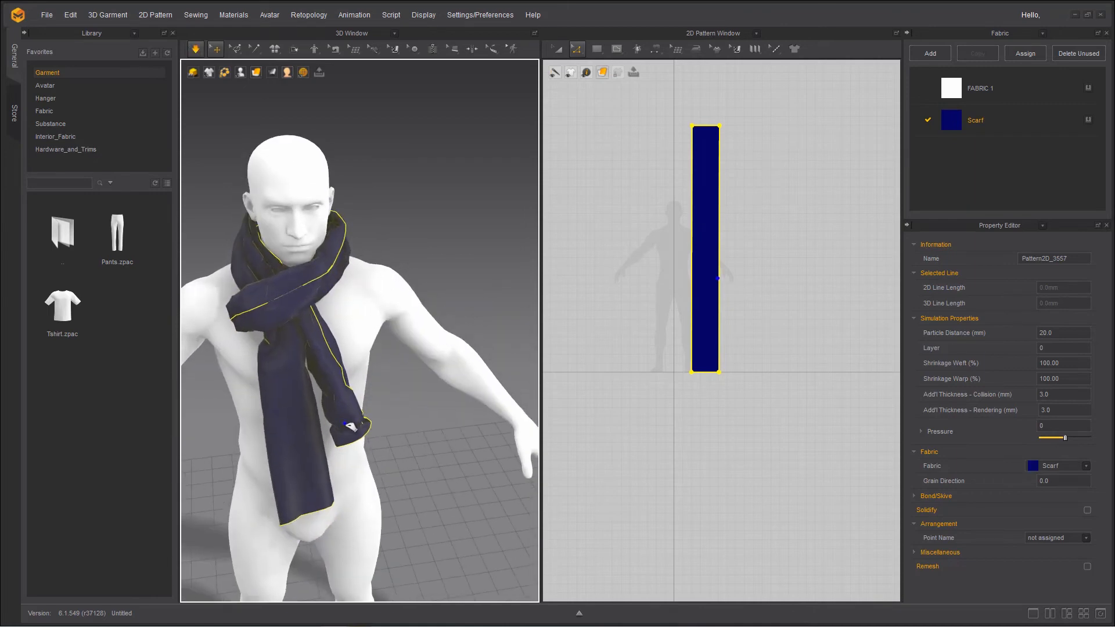
# Step: Pull both hanging scarf ends downward and tug the loop sideways to straighten the ends beneath the neck wrap
pyautogui.moveTo(351, 428); pyautogui.dragTo(365, 555)
pyautogui.moveTo(279, 525); pyautogui.dragTo(323, 592)
pyautogui.moveTo(421, 386); pyautogui.dragTo(479, 352, button='right')
pyautogui.moveTo(347, 297); pyautogui.dragTo(388, 346)
pyautogui.moveTo(388, 345); pyautogui.dragTo(273, 335, button='right')
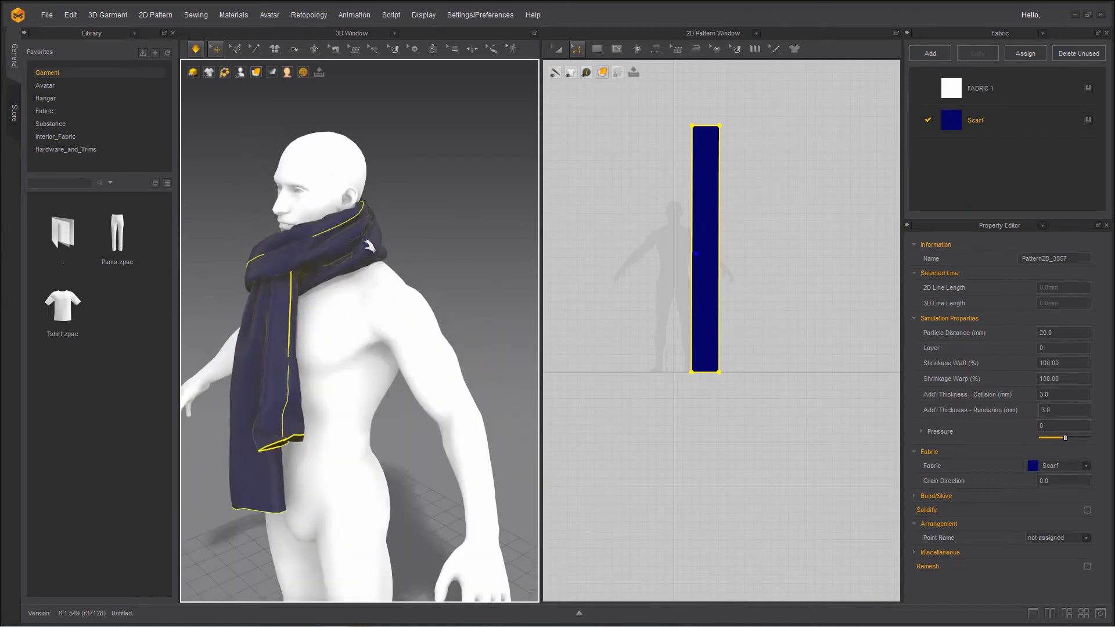
# Step: Tug the neck wrap downward at the side and back so it rests lower on the avatar's shoulders
pyautogui.moveTo(374, 245); pyautogui.dragTo(413, 299)
pyautogui.moveTo(365, 208); pyautogui.dragTo(373, 272)
pyautogui.scroll(-2, 433, 273)
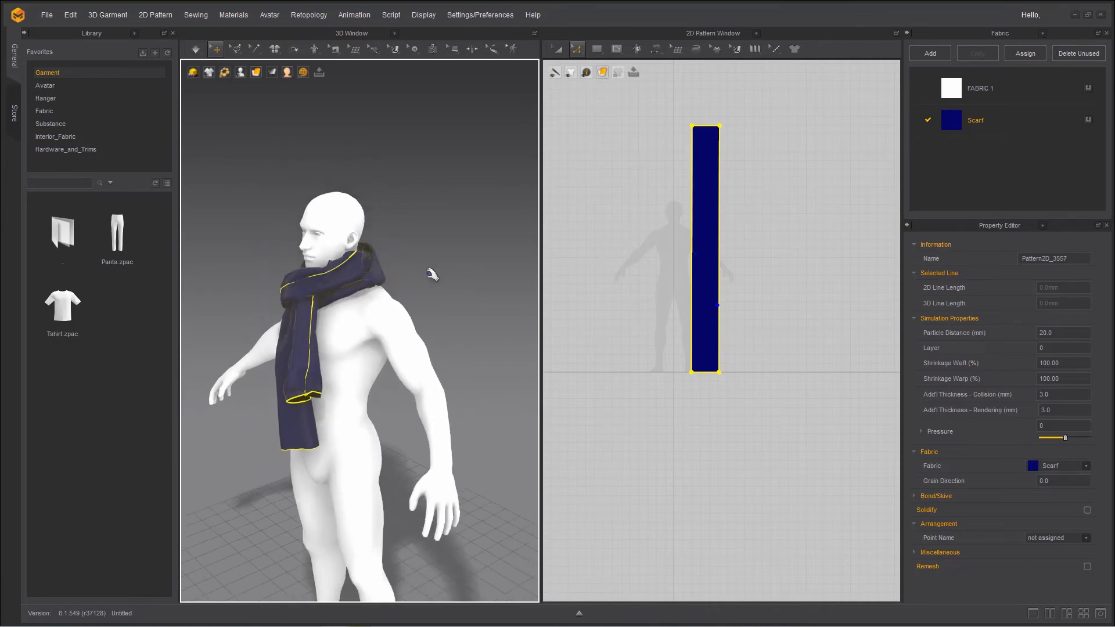
pyautogui.moveTo(433, 274); pyautogui.dragTo(339, 287, button='right')
pyautogui.moveTo(392, 259); pyautogui.dragTo(409, 311)
pyautogui.moveTo(388, 331); pyautogui.dragTo(474, 349, button='right')
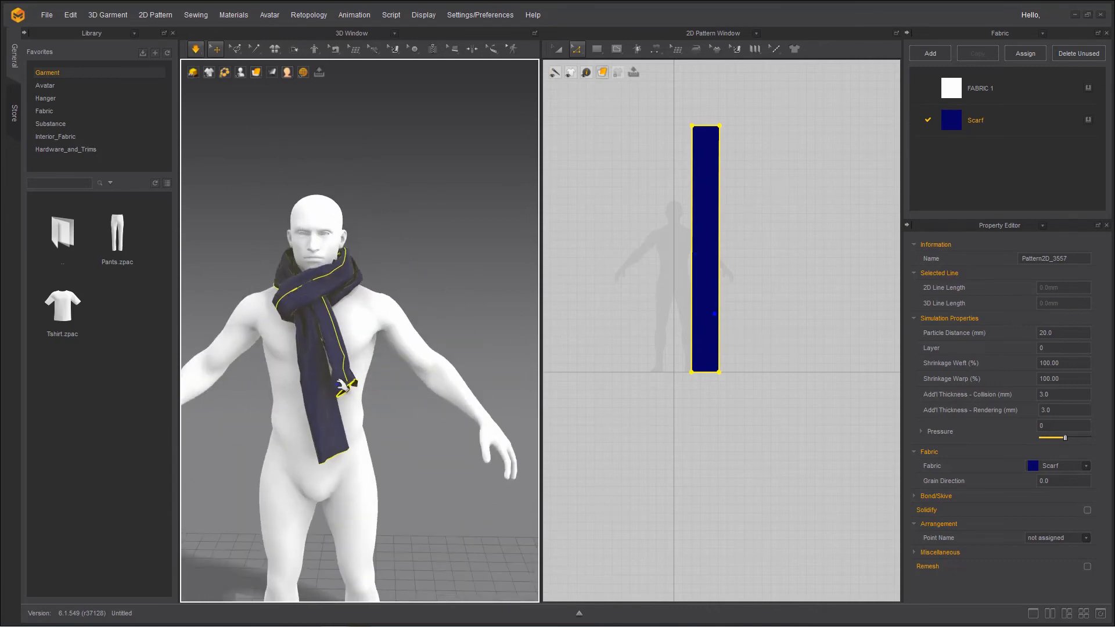
# Step: Pull the shorter scarf end further down through the loop and tug the fabric around the knot into shape
pyautogui.moveTo(346, 385); pyautogui.dragTo(352, 505)
pyautogui.scroll(2, 331, 339)
pyautogui.moveTo(359, 333); pyautogui.dragTo(431, 371, button='middle')
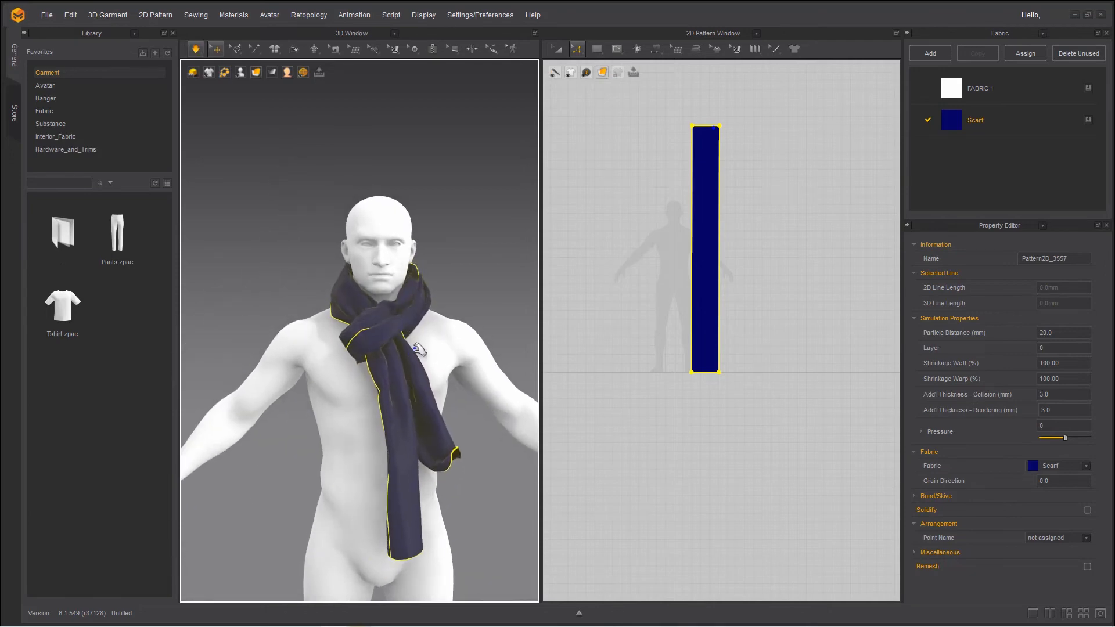
pyautogui.moveTo(415, 348); pyautogui.dragTo(446, 349, button='right')
pyautogui.scroll(2, 403, 326)
pyautogui.moveTo(404, 326); pyautogui.dragTo(438, 343)
pyautogui.moveTo(438, 343); pyautogui.dragTo(400, 254, button='right')
pyautogui.scroll(-3, 496, 328)
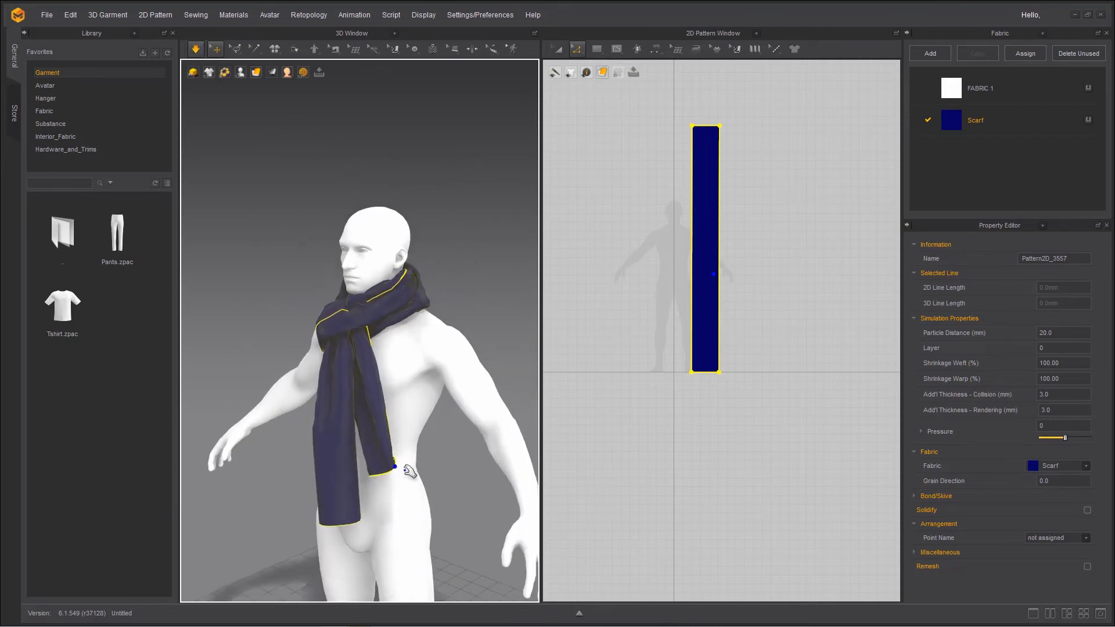
# Step: Pull the shorter scarf end outward so it spreads away from the longer hanging end
pyautogui.moveTo(405, 470); pyautogui.dragTo(441, 475)
pyautogui.moveTo(384, 475); pyautogui.dragTo(413, 478, button='right')
pyautogui.scroll(-2, 413, 478)
pyautogui.scroll(2, 428, 428)
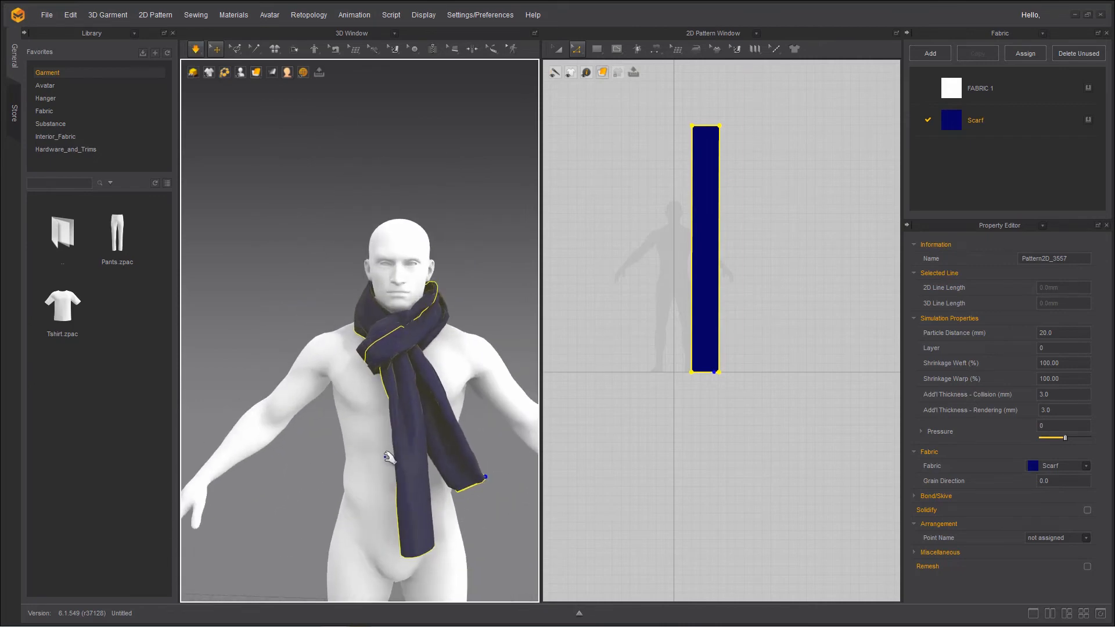
# Step: Deselect the scarf and examine the neck loop and hanging ends up close with the simulation paused
pyautogui.click(302, 295)
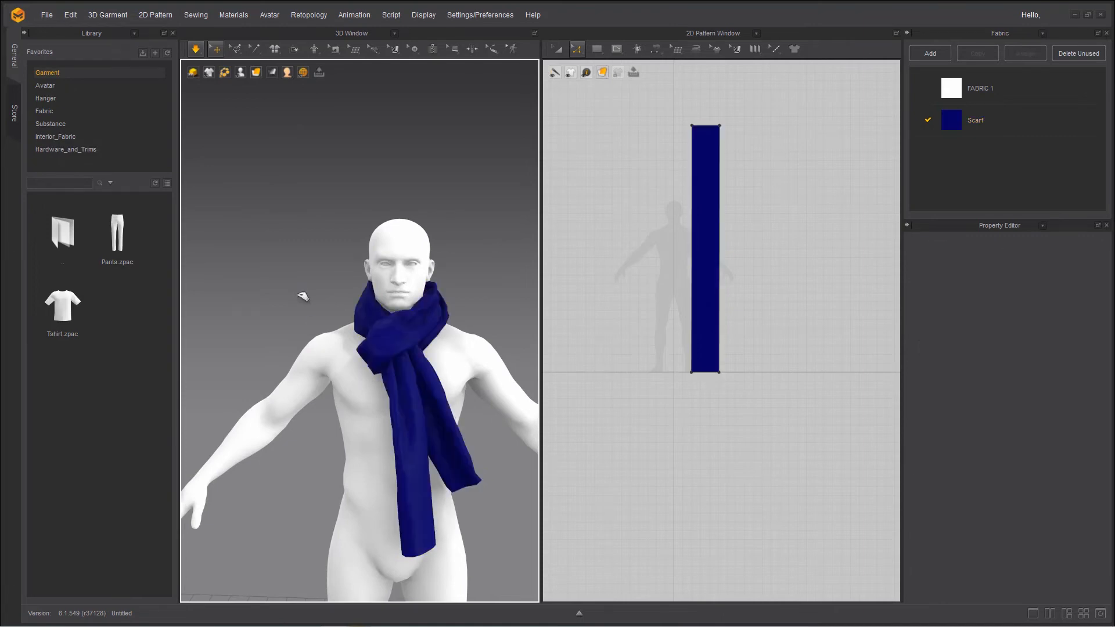
pyautogui.press('space')
pyautogui.scroll(4, 286, 259)
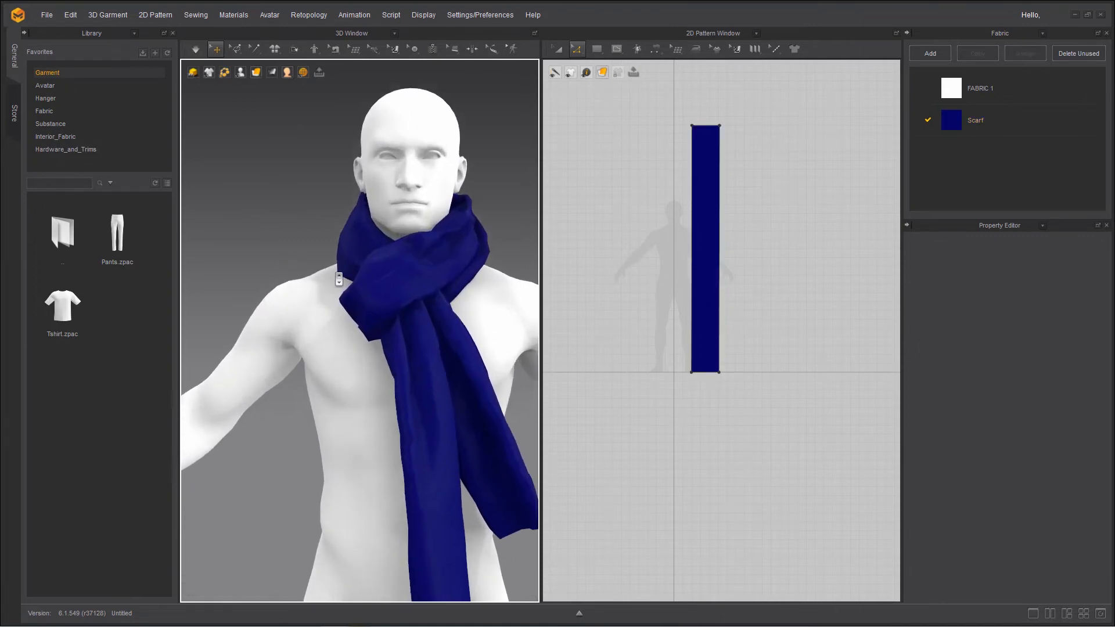
pyautogui.moveTo(320, 267)
pyautogui.mouseDown(button='right')
pyautogui.moveTo(417, 281)
pyautogui.moveTo(339, 269)
pyautogui.mouseUp(button='right')
pyautogui.moveTo(343, 269); pyautogui.dragTo(344, 316, button='middle')
pyautogui.scroll(-3, 345, 316)
pyautogui.press('space')
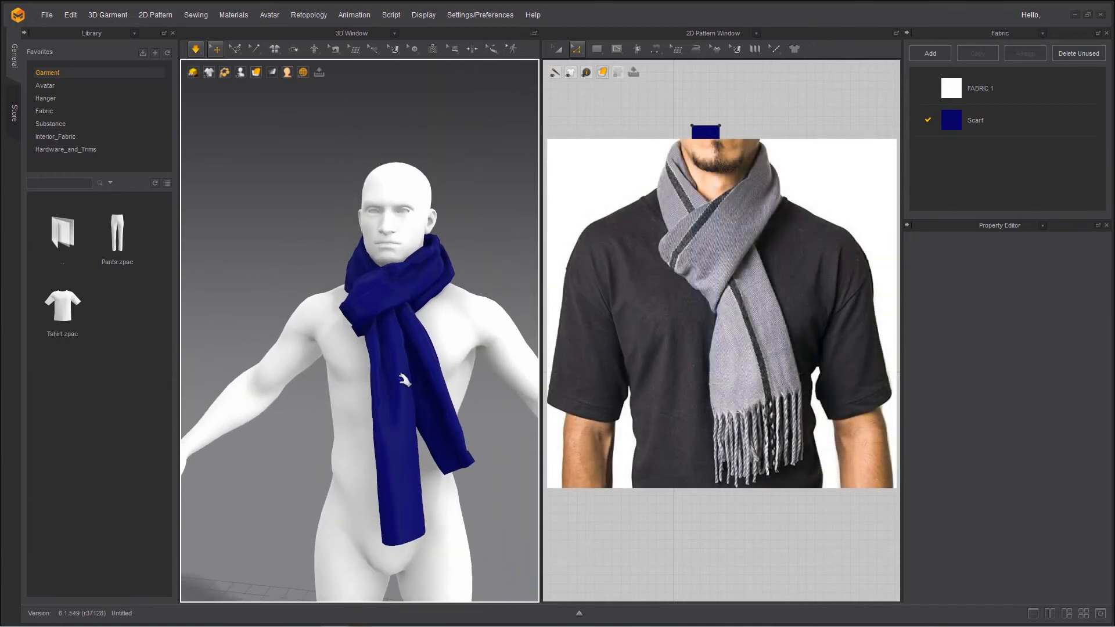
# Step: Unfold the curled tip of the shorter scarf end by tugging its bottom corners during simulation
pyautogui.moveTo(428, 405); pyautogui.dragTo(350, 408, button='right')
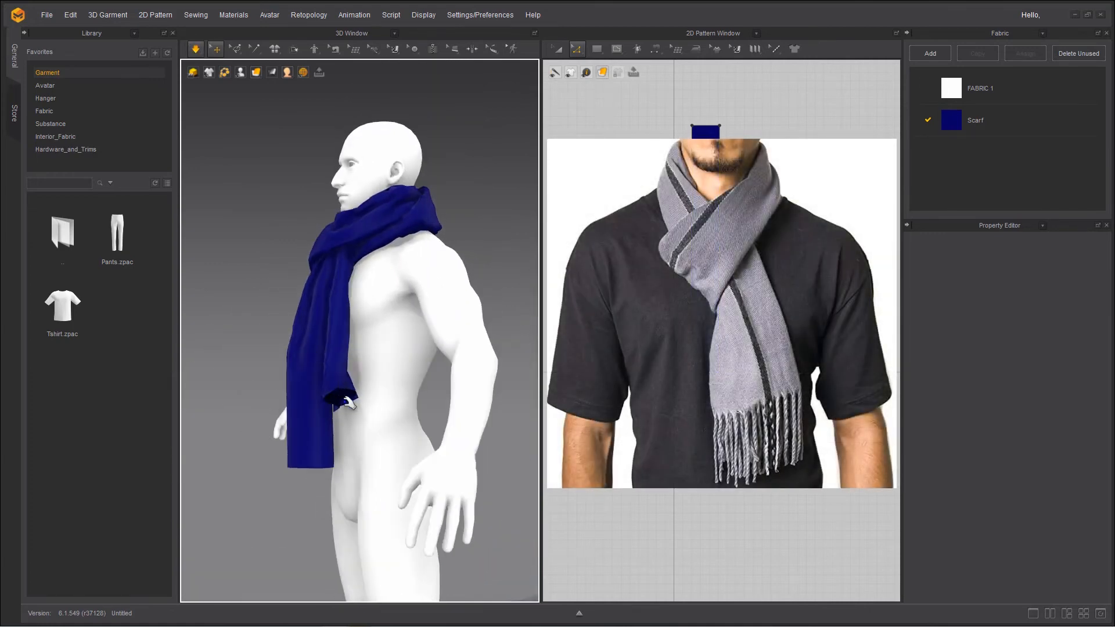
pyautogui.click(351, 408)
pyautogui.moveTo(351, 408); pyautogui.dragTo(341, 396)
pyautogui.moveTo(359, 393); pyautogui.dragTo(345, 388, button='right')
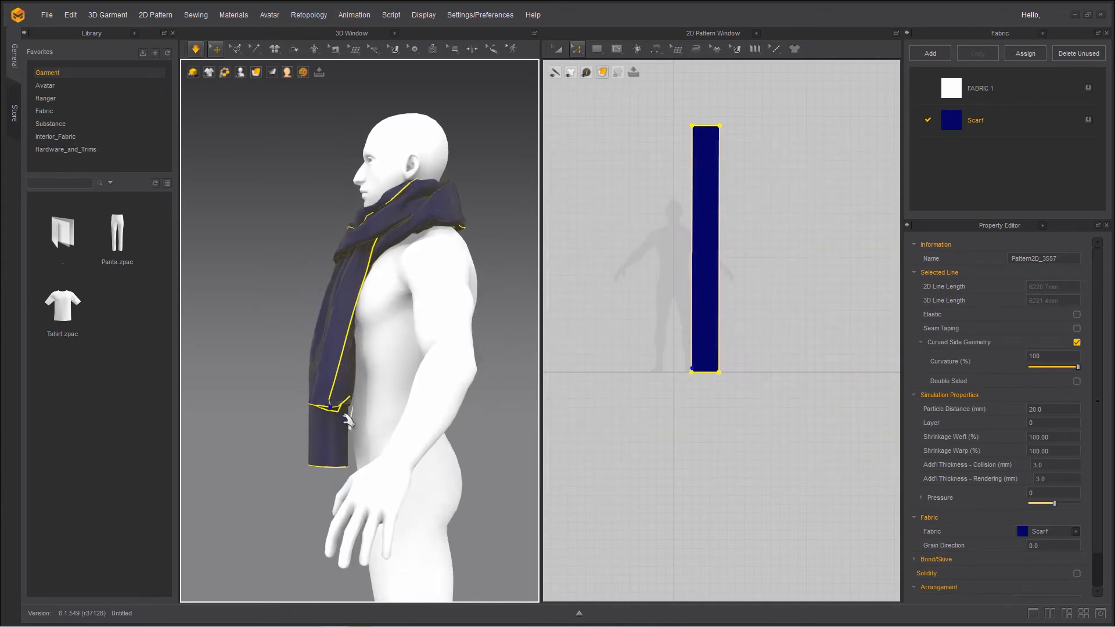
pyautogui.moveTo(331, 446); pyautogui.dragTo(356, 397, button='right')
pyautogui.moveTo(354, 397); pyautogui.dragTo(355, 412)
pyautogui.moveTo(356, 412); pyautogui.dragTo(407, 278, button='right')
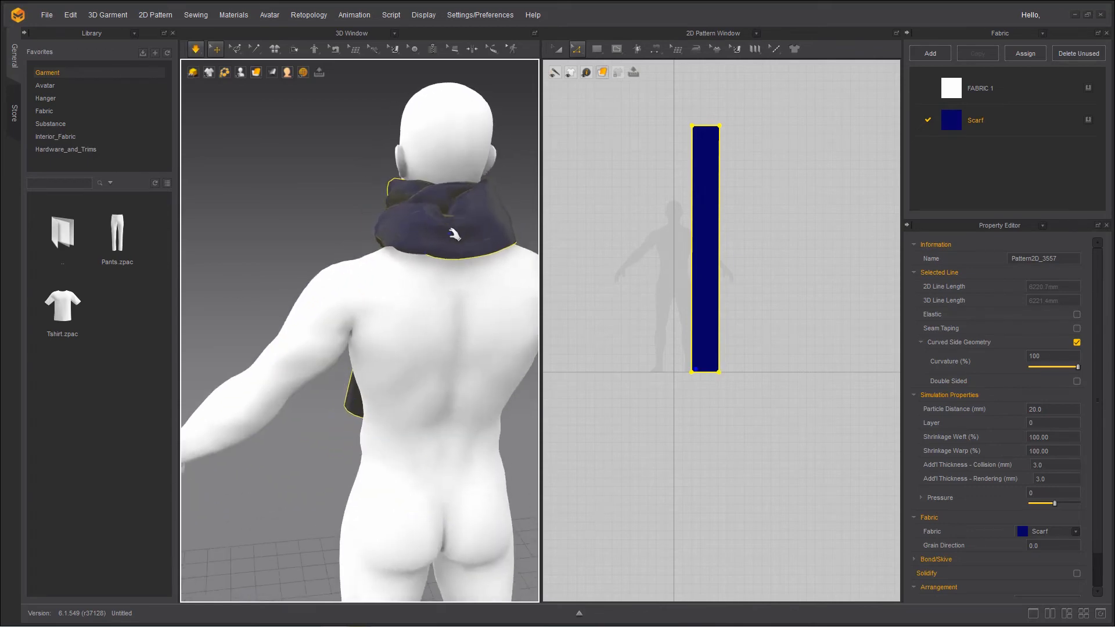
# Step: Tug the scarf sideways at the back of the neck to smooth its folds and check the drape from the front
pyautogui.moveTo(462, 227); pyautogui.dragTo(496, 232)
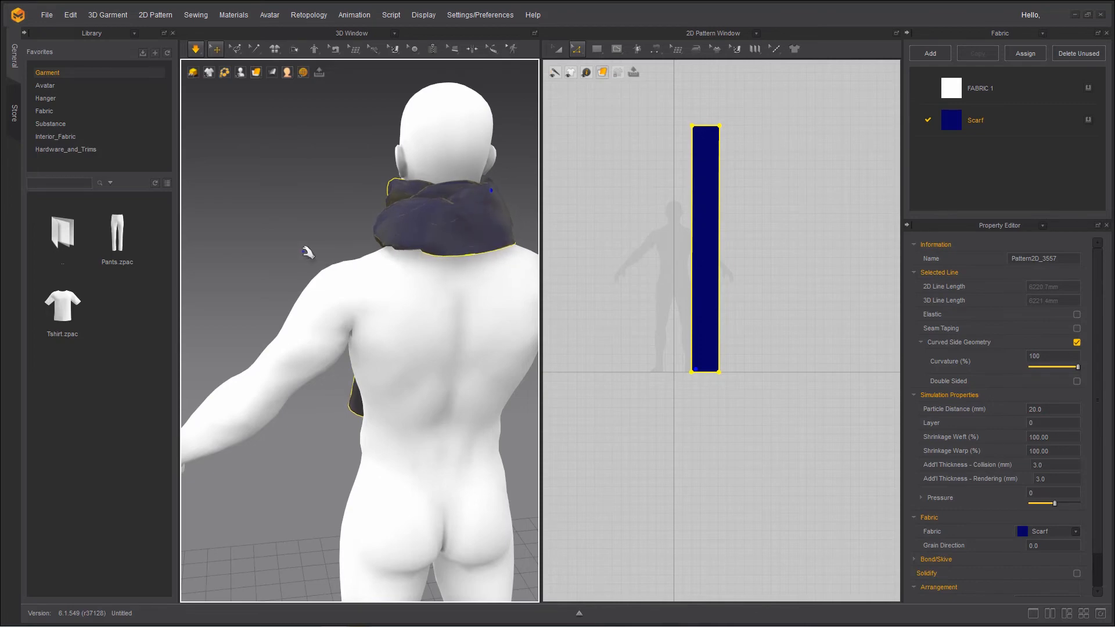
pyautogui.moveTo(306, 248); pyautogui.dragTo(549, 345, button='right')
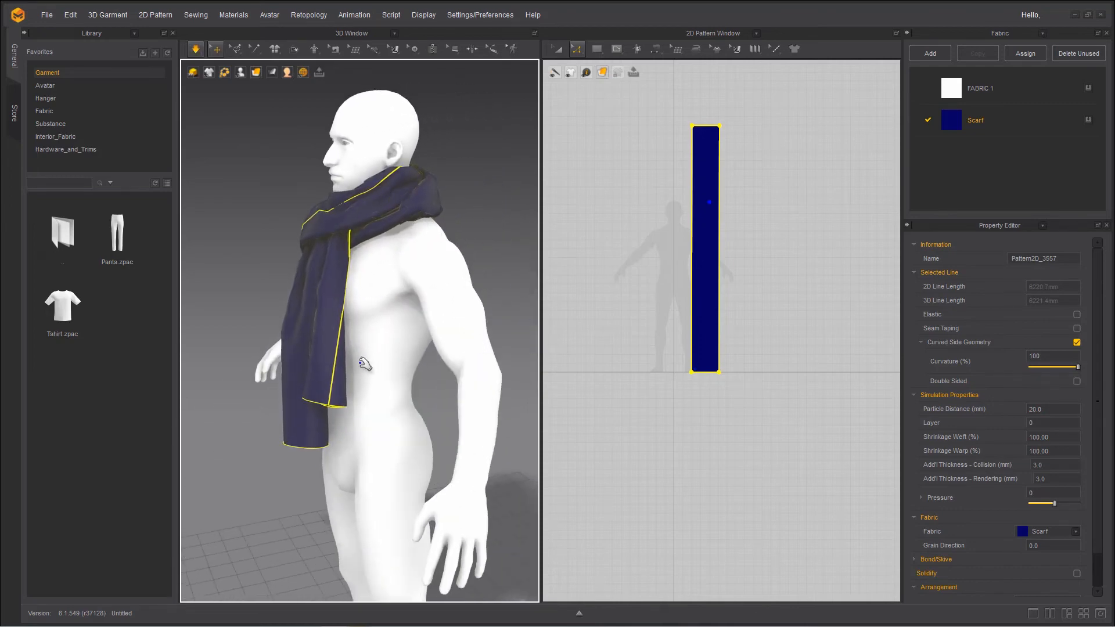
pyautogui.moveTo(366, 364); pyautogui.dragTo(452, 372, button='right')
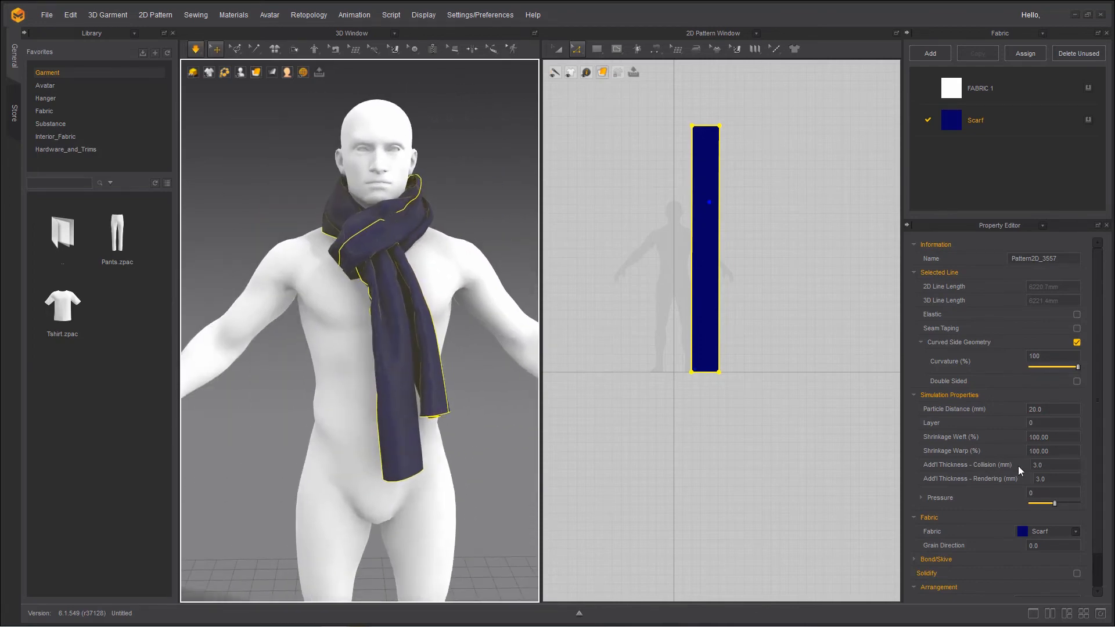
# Step: Set the scarf's particle distance to 13 mm and simulate it again to refine its folds around the neck
pyautogui.click(1034, 409)
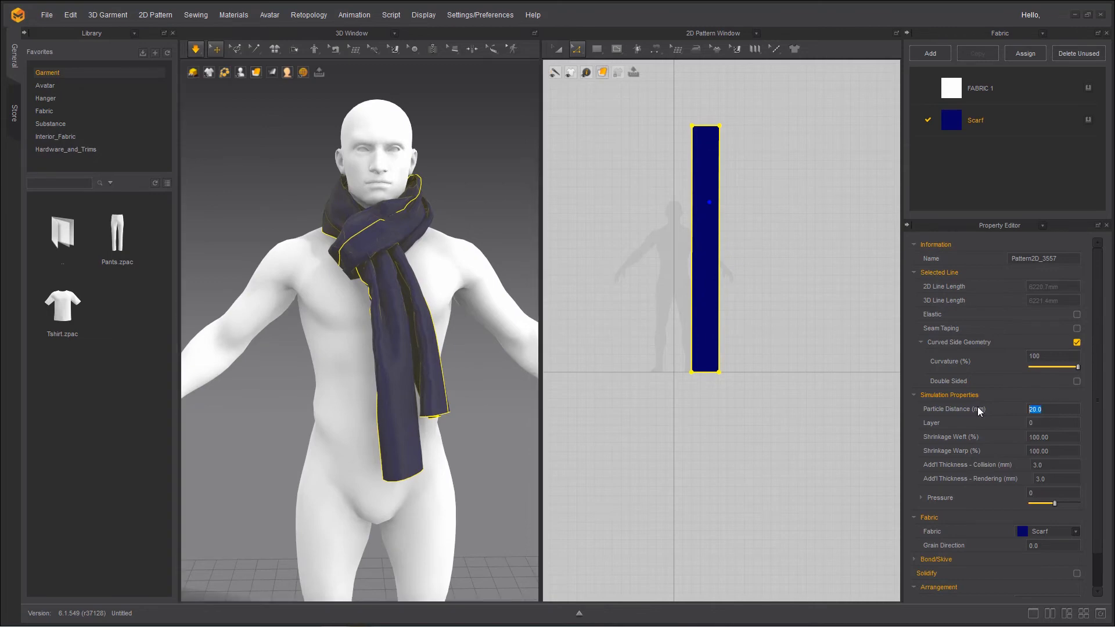
pyautogui.write('13')
pyautogui.press('Return')
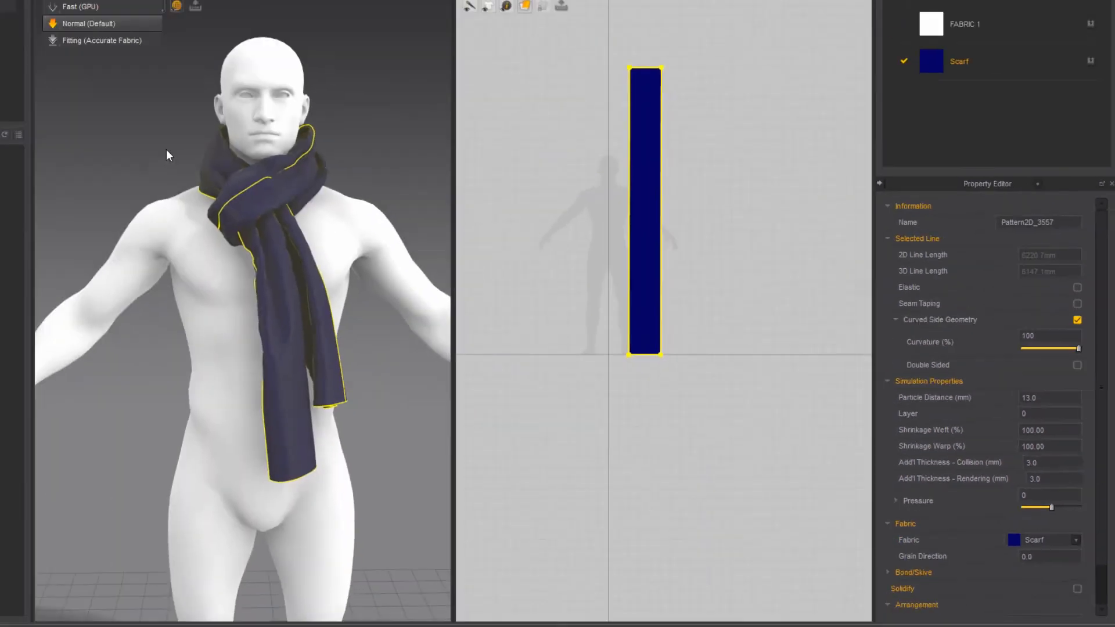
pyautogui.press('space')
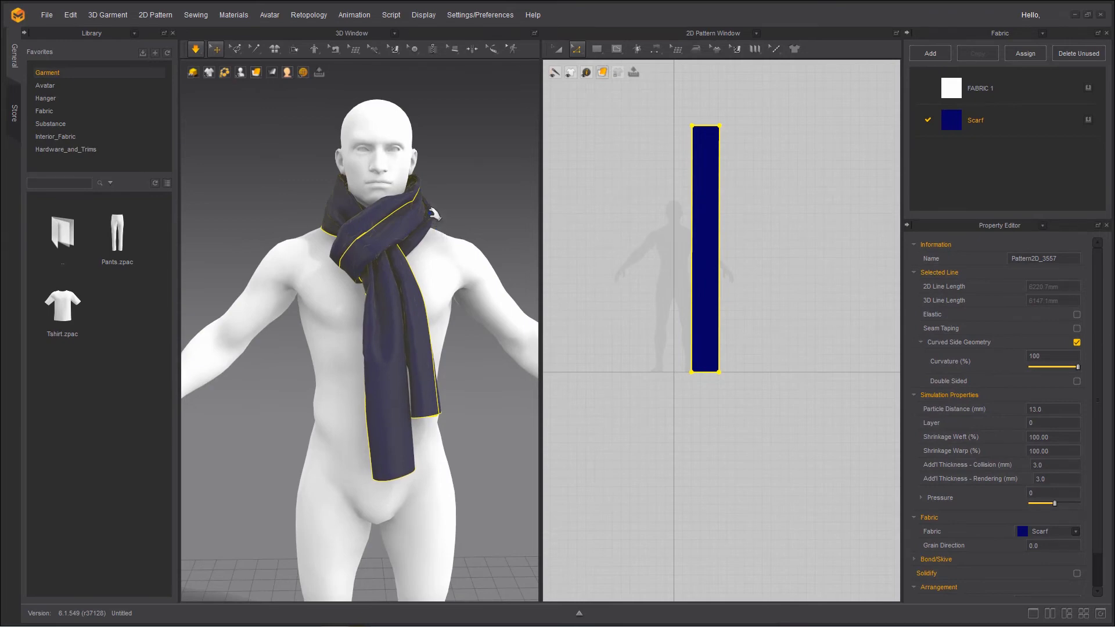
pyautogui.press('space')
pyautogui.scroll(4, 350, 337)
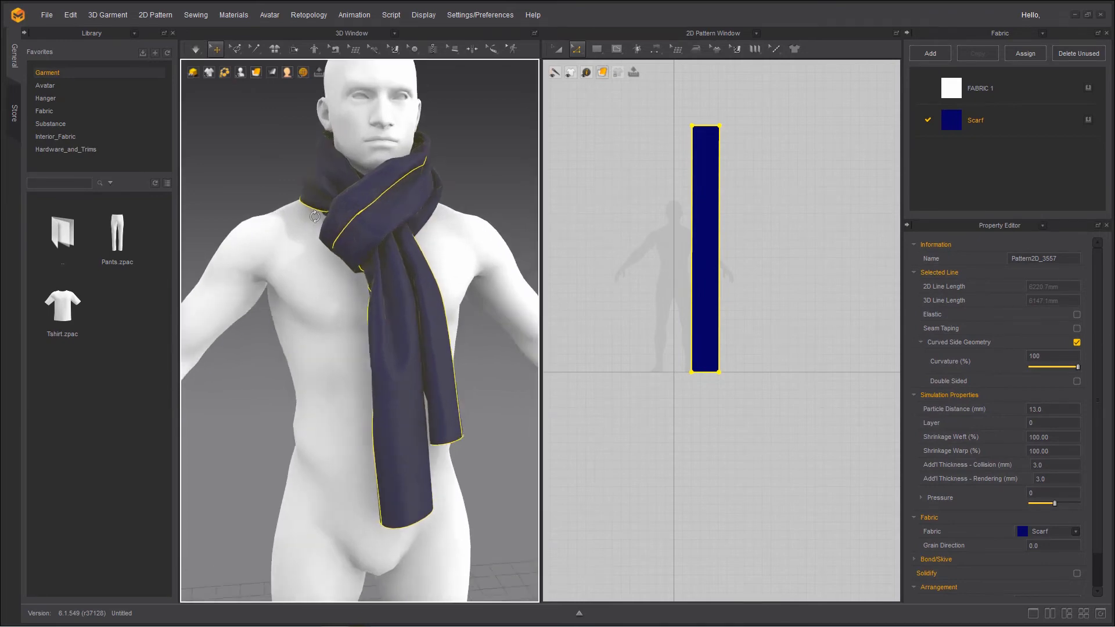
pyautogui.moveTo(350, 337); pyautogui.dragTo(417, 314, button='right')
pyautogui.press('space')
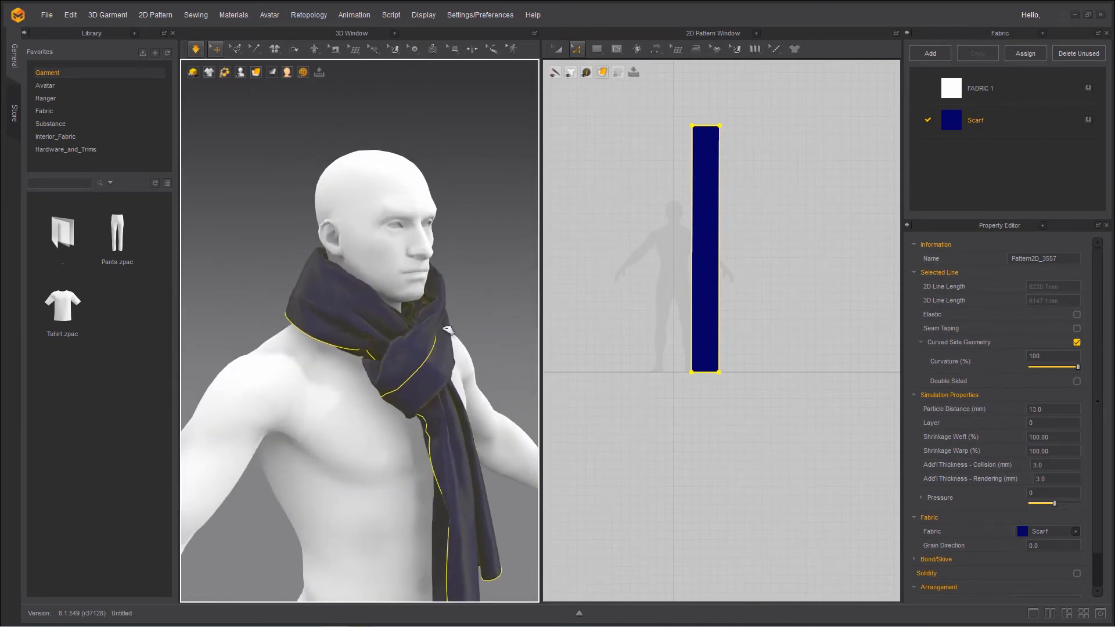
# Step: Tug the edge of the scarf's neck loop beside the front knot during simulation, pause it and deselect the scarf
pyautogui.press('space')
pyautogui.moveTo(493, 360); pyautogui.dragTo(478, 340, button='right')
pyautogui.press('space')
pyautogui.moveTo(477, 340)
pyautogui.mouseDown()
pyautogui.moveTo(477, 353)
pyautogui.moveTo(444, 316)
pyautogui.moveTo(443, 378)
pyautogui.moveTo(473, 319)
pyautogui.moveTo(467, 329)
pyautogui.mouseUp()
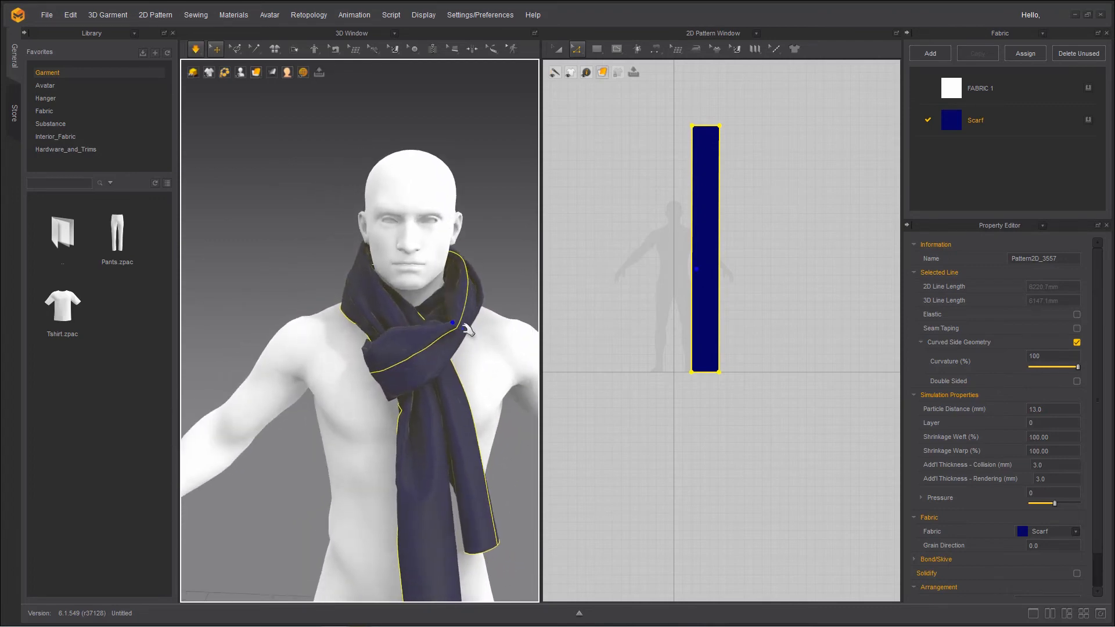
pyautogui.click(196, 49)
pyautogui.click(259, 249)
pyautogui.moveTo(281, 301); pyautogui.dragTo(348, 255, button='right')
# Step: Resume the simulation, pull the scarf slightly at the back of the neck to settle it, and stop simulating
pyautogui.click(195, 48)
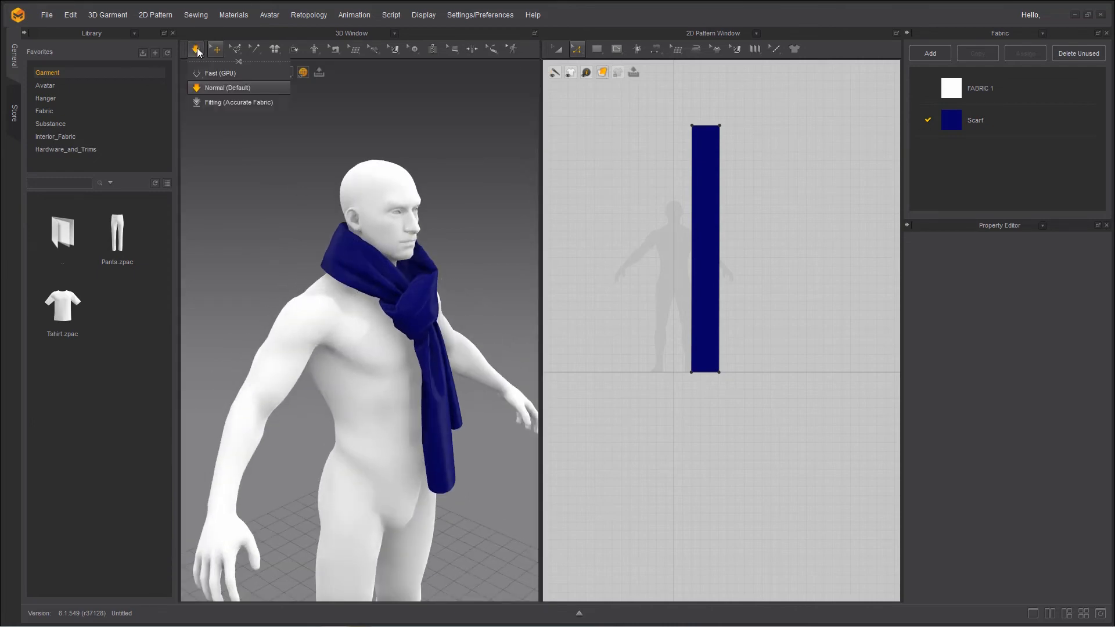
pyautogui.click(354, 237)
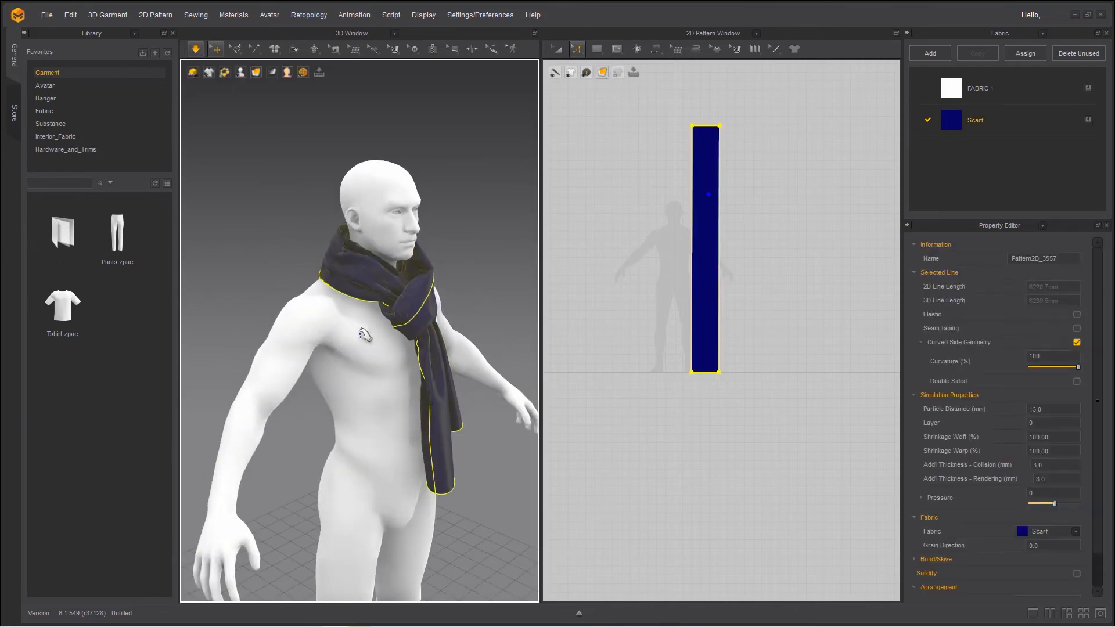
pyautogui.press('space')
pyautogui.moveTo(307, 291); pyautogui.dragTo(256, 264, button='right')
pyautogui.press('space')
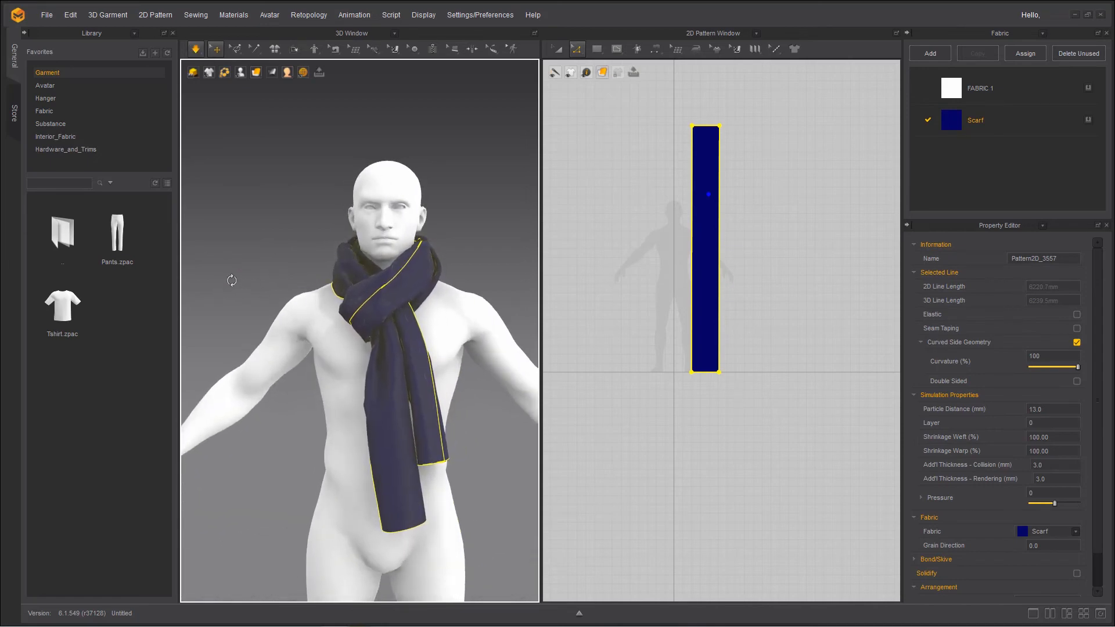
pyautogui.moveTo(229, 279); pyautogui.dragTo(326, 273, button='right')
pyautogui.moveTo(323, 235); pyautogui.dragTo(331, 247)
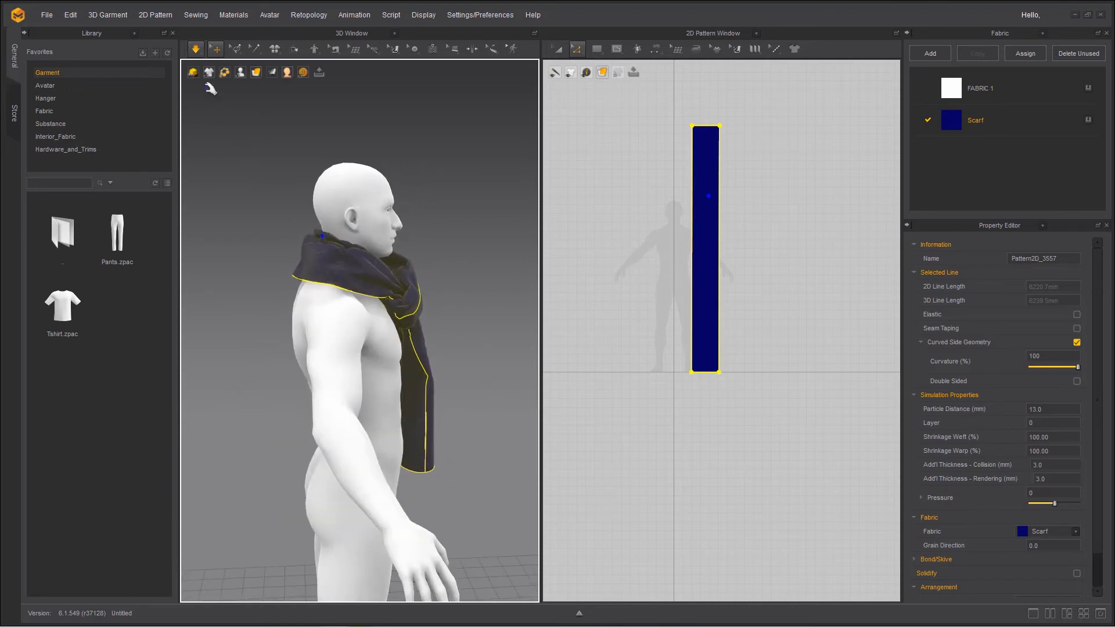
pyautogui.click(198, 52)
pyautogui.click(200, 60)
pyautogui.click(270, 234)
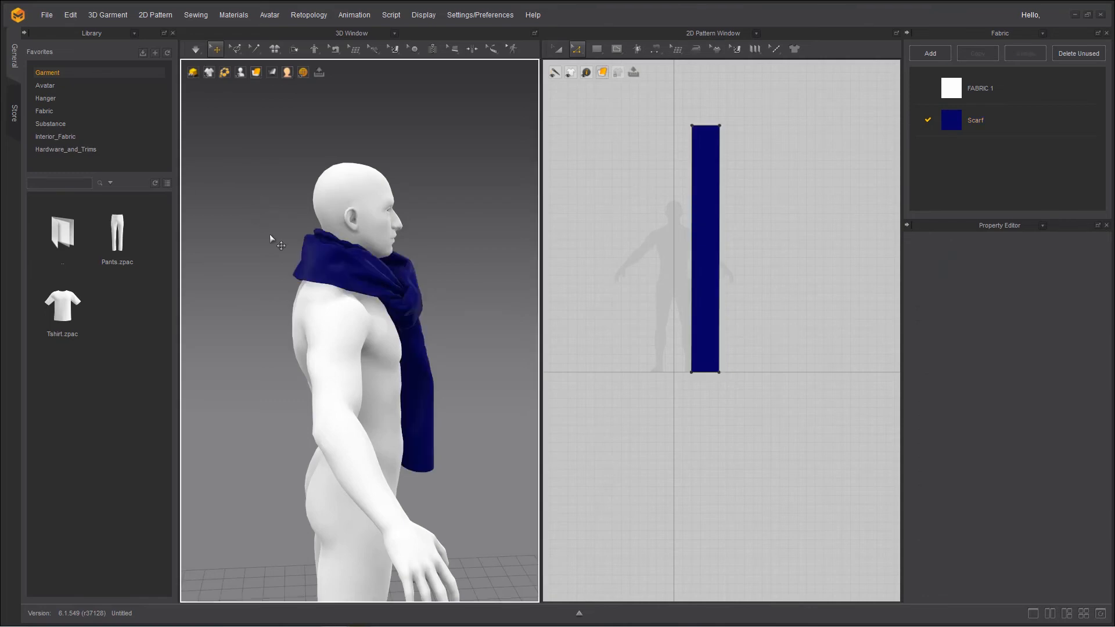
pyautogui.moveTo(269, 235); pyautogui.dragTo(325, 356, button='right')
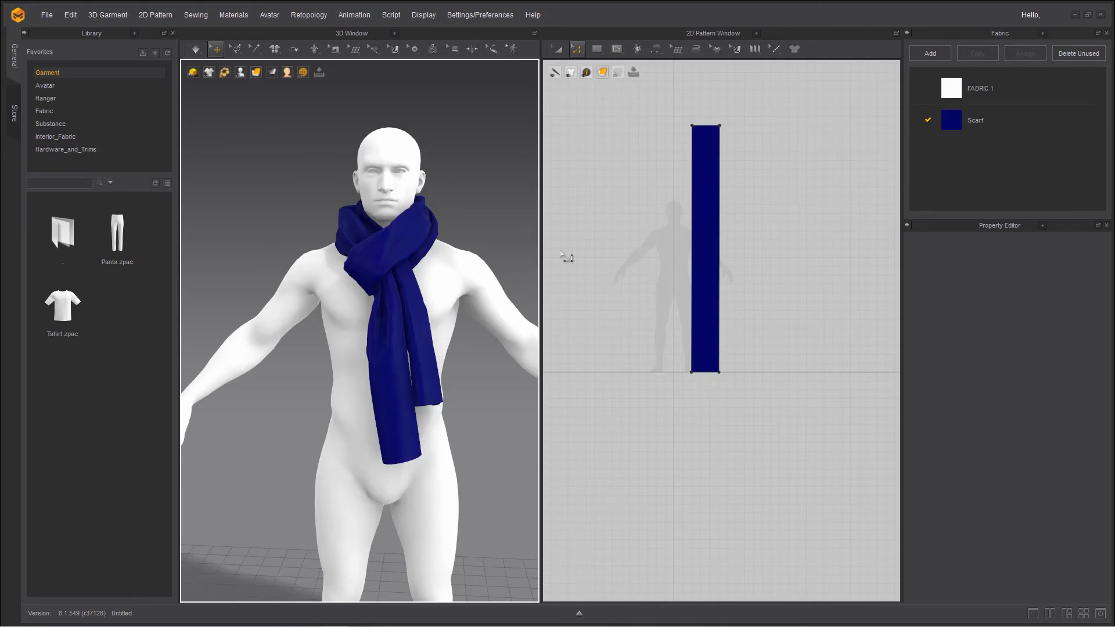
# Step: Offset both short edges of the scarf pattern inward as internal lines at a distance of 50 mm
pyautogui.click(616, 49)
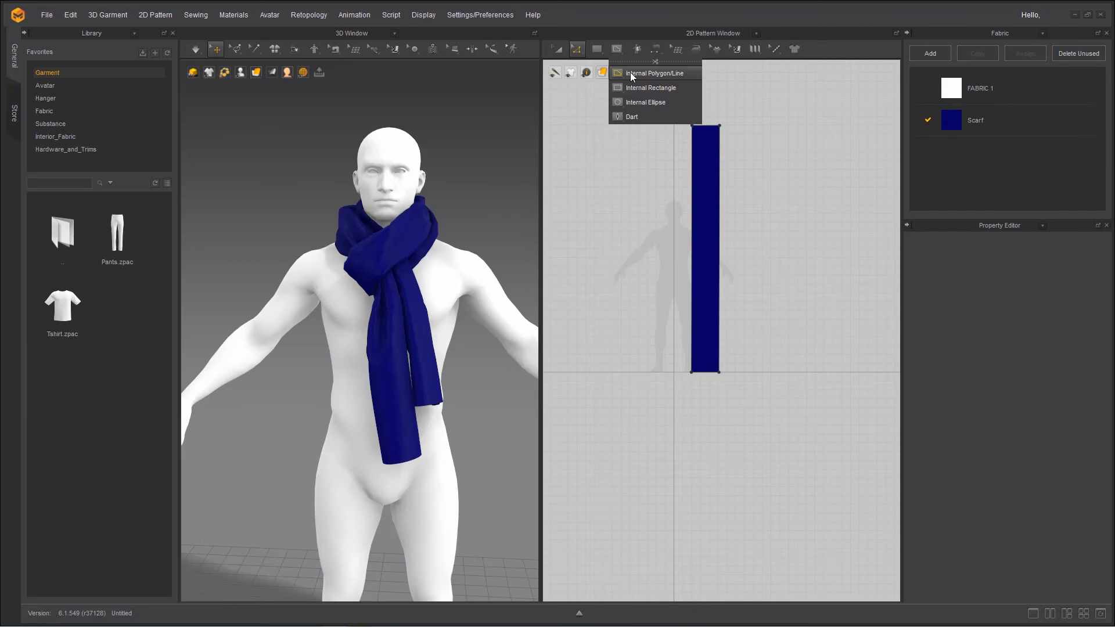
pyautogui.click(632, 74)
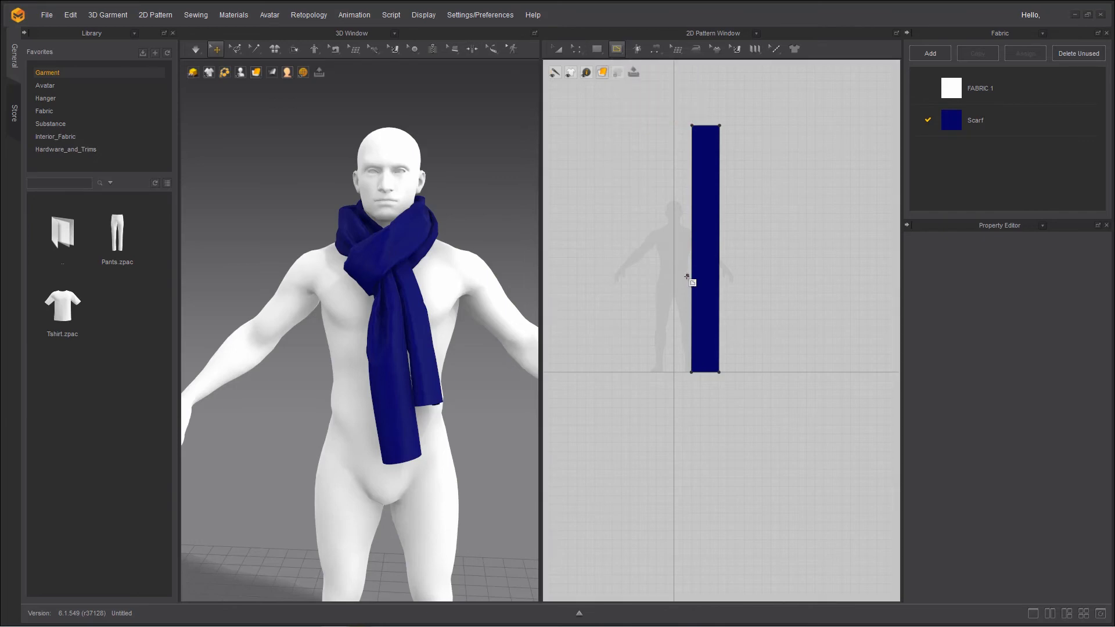
pyautogui.scroll(3, 695, 256)
pyautogui.click(682, 153)
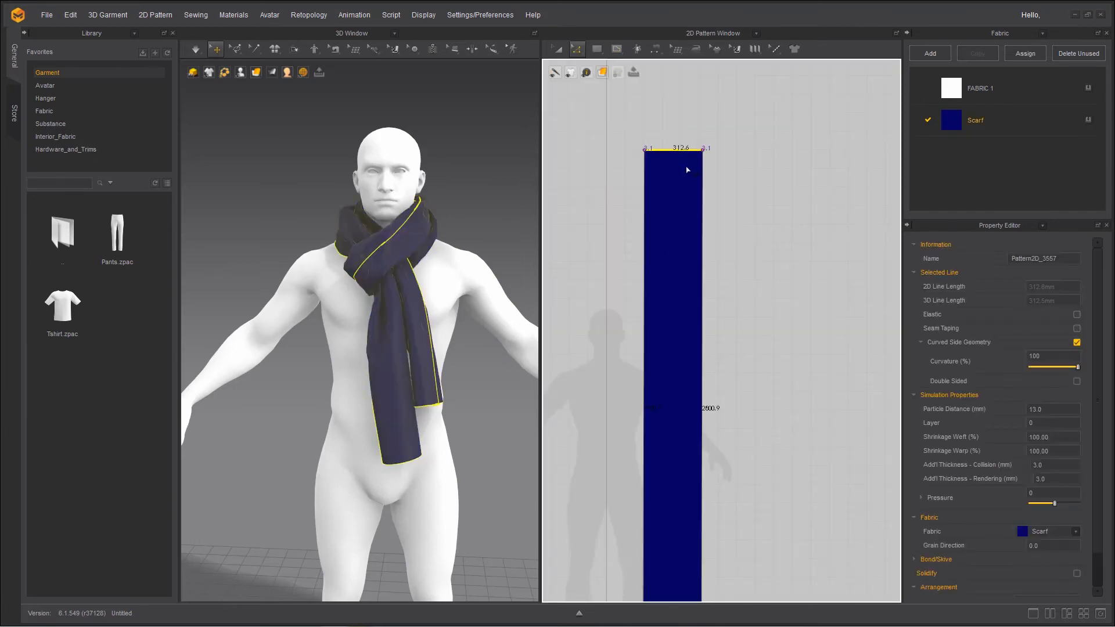
pyautogui.moveTo(614, 345); pyautogui.dragTo(620, 203, button='right')
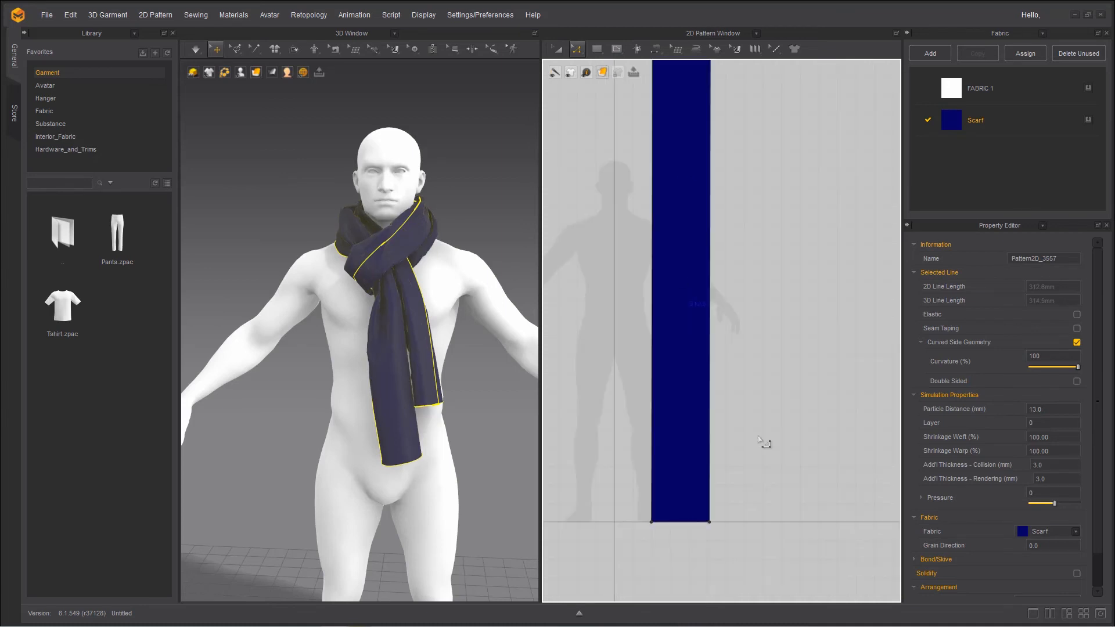
pyautogui.rightClick(666, 526)
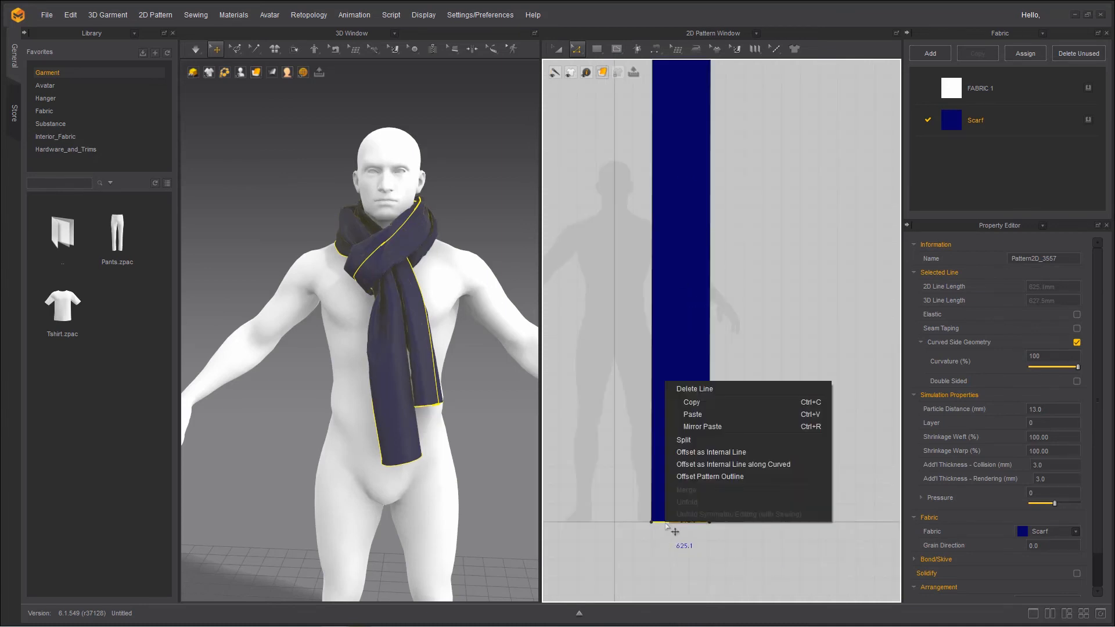
pyautogui.click(707, 453)
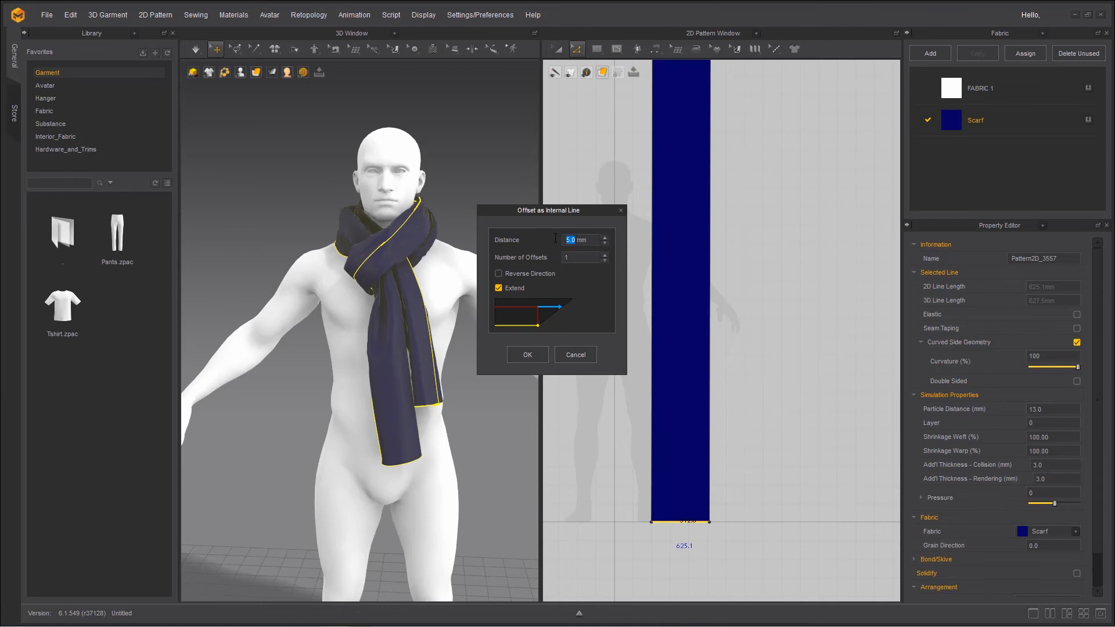
pyautogui.write('15')
pyautogui.press('BackSpace')
pyautogui.press('BackSpace')
pyautogui.write('2050')
pyautogui.click(527, 355)
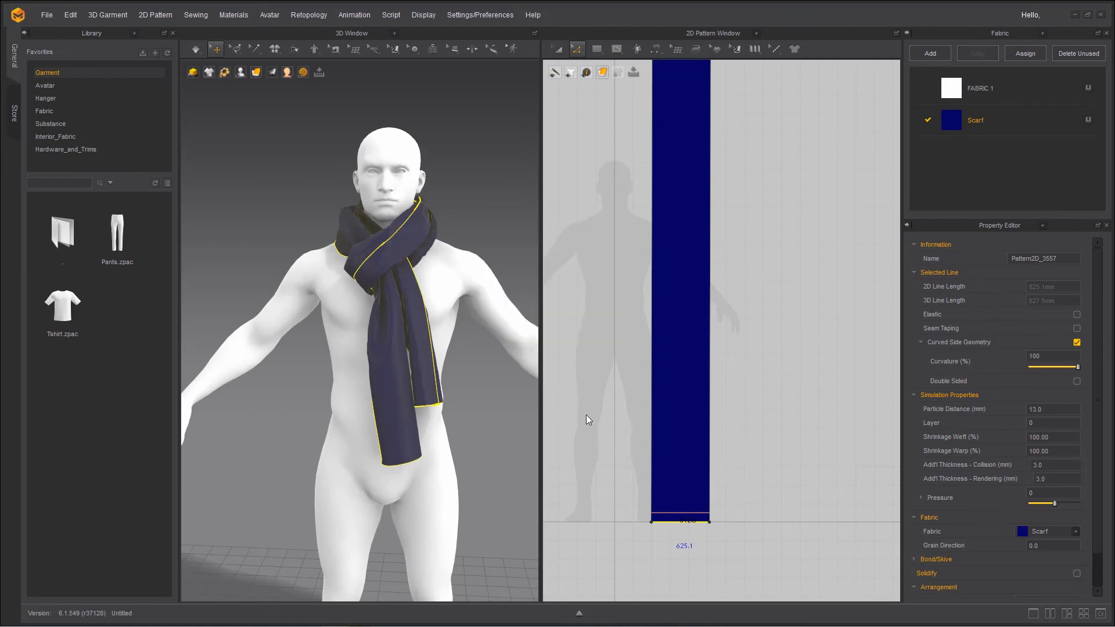
# Step: Offset the lower internal line by 25 mm in the reverse direction, toward the scarf's bottom edge
pyautogui.click(691, 516)
pyautogui.rightClick(691, 517)
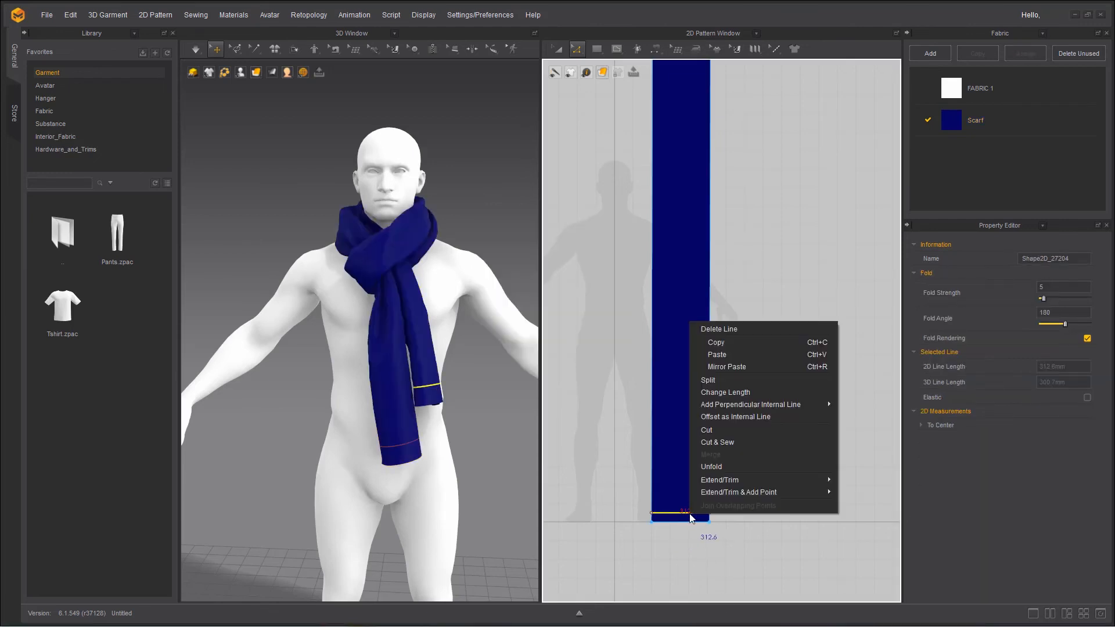
pyautogui.click(729, 417)
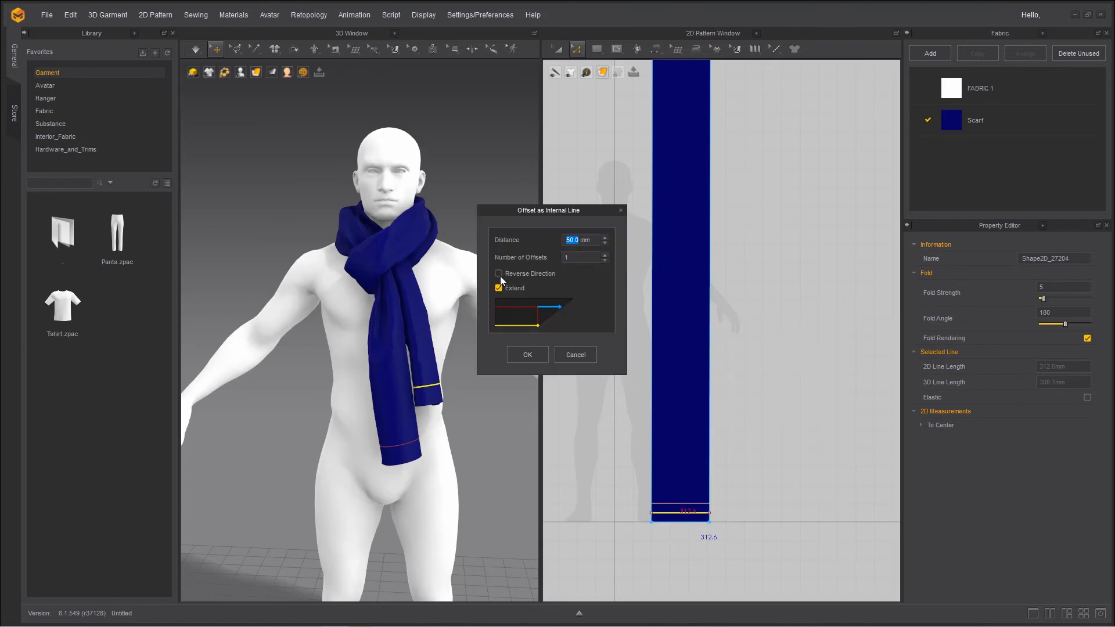
pyautogui.click(504, 273)
pyautogui.write('25')
pyautogui.click(528, 355)
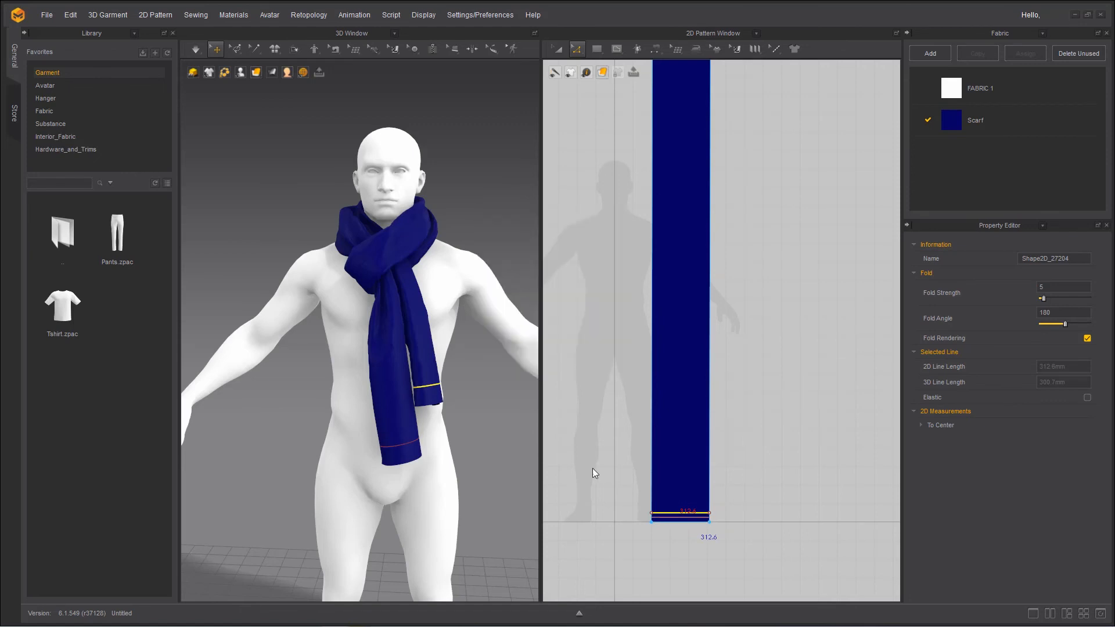
# Step: Cut and sew the scarf pattern along the internal line closest to its bottom edge and inspect the seam on the avatar
pyautogui.moveTo(639, 540); pyautogui.dragTo(653, 461, button='middle')
pyautogui.scroll(3, 652, 482)
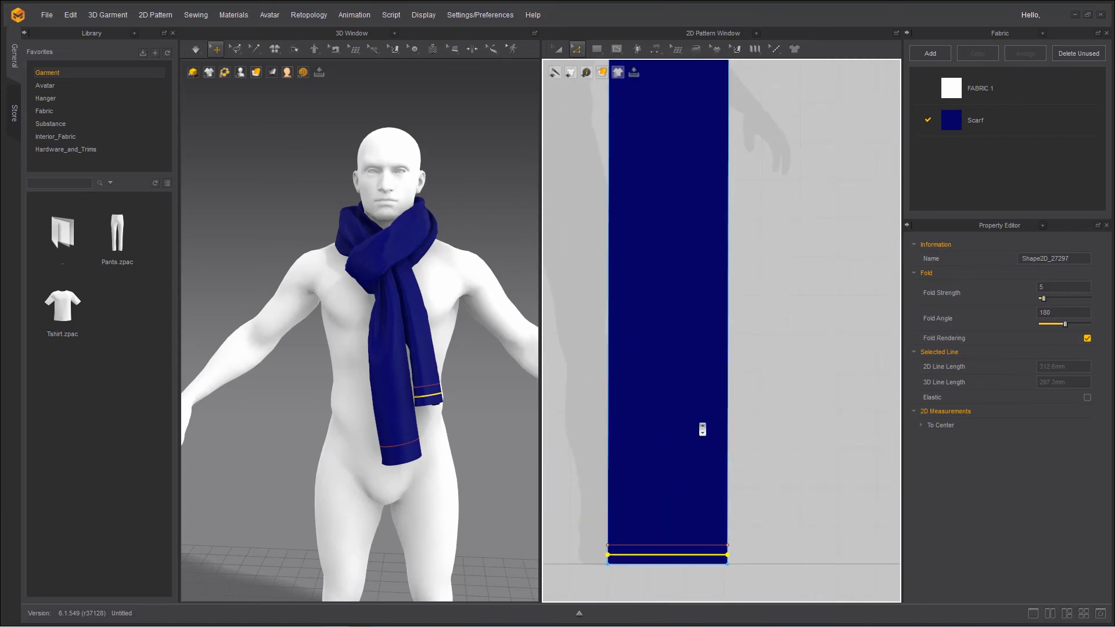
pyautogui.moveTo(706, 522); pyautogui.dragTo(723, 465, button='middle')
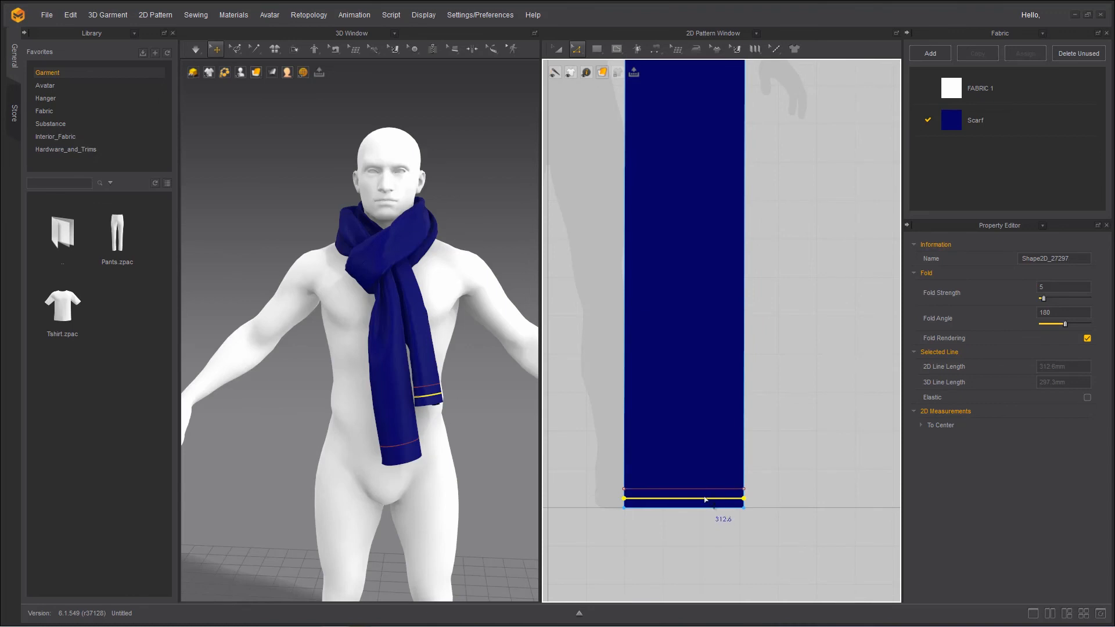
pyautogui.rightClick(664, 501)
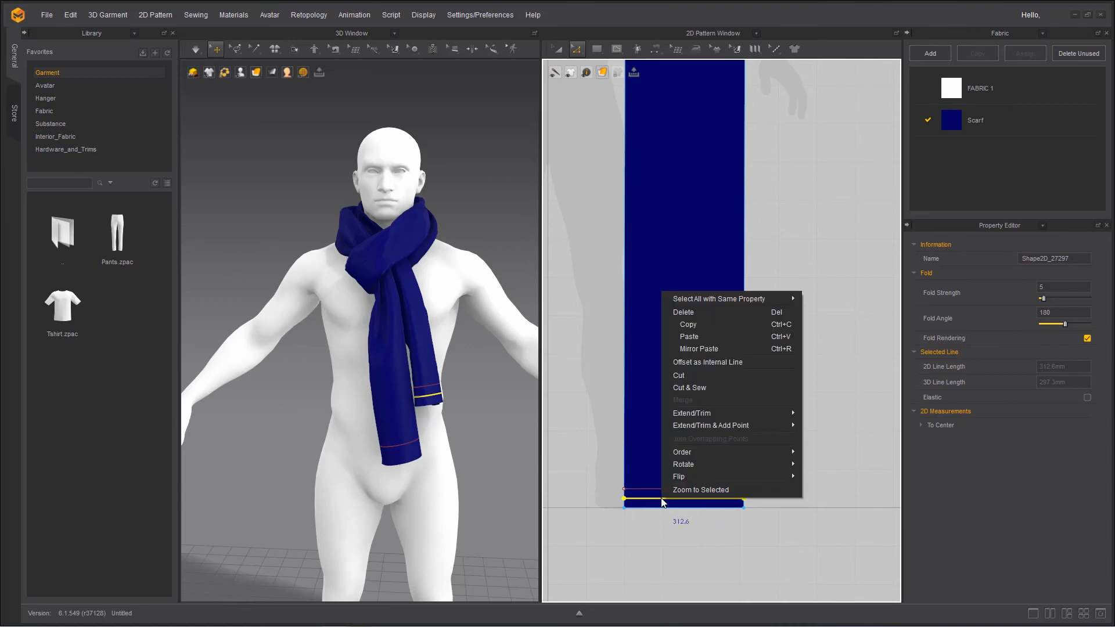
pyautogui.click(691, 386)
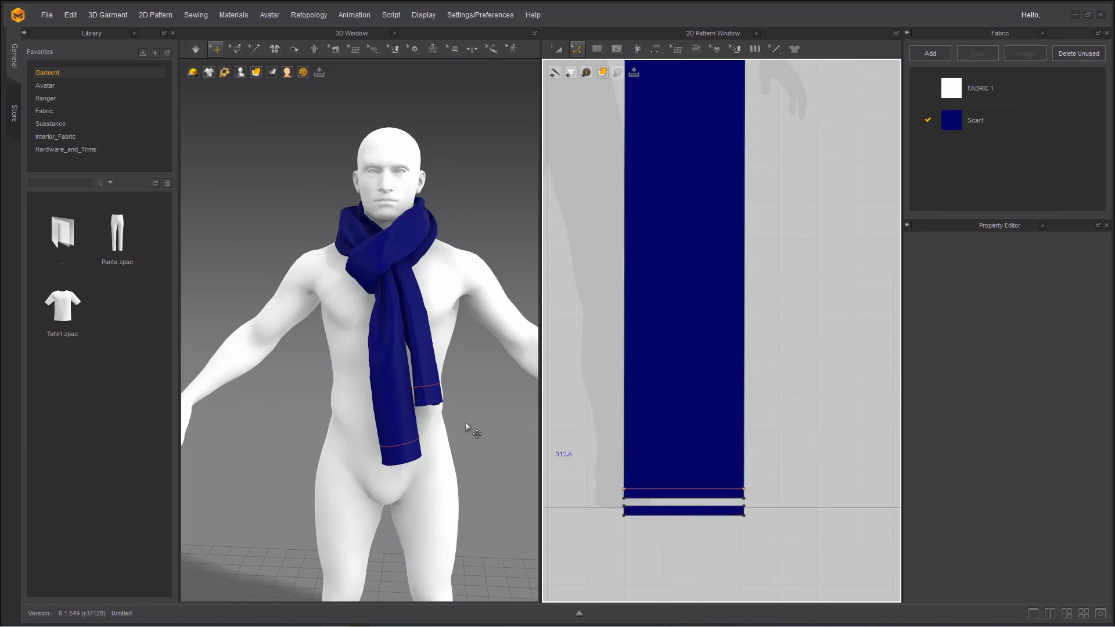
pyautogui.scroll(3, 465, 424)
pyautogui.scroll(2, 467, 427)
pyautogui.scroll(6, 470, 427)
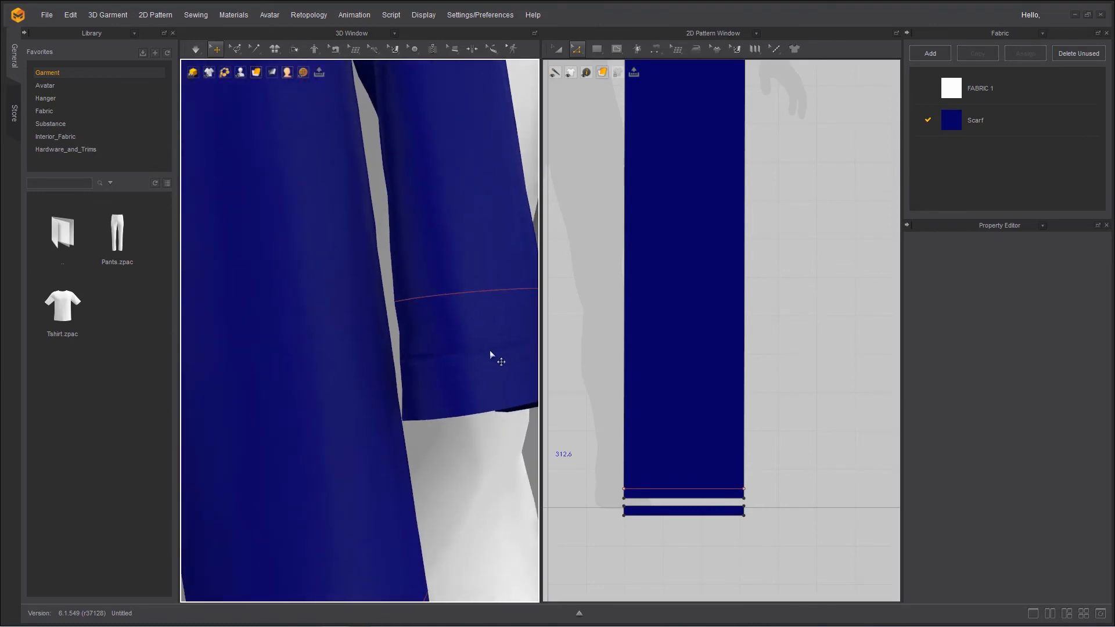
# Step: Cut and sew the scarf pattern along the internal line near its top edge and inspect that seam on the avatar
pyautogui.moveTo(682, 70); pyautogui.dragTo(720, 564, button='middle')
pyautogui.moveTo(736, 110); pyautogui.dragTo(715, 484, button='middle')
pyautogui.moveTo(725, 212); pyautogui.dragTo(703, 363, button='middle')
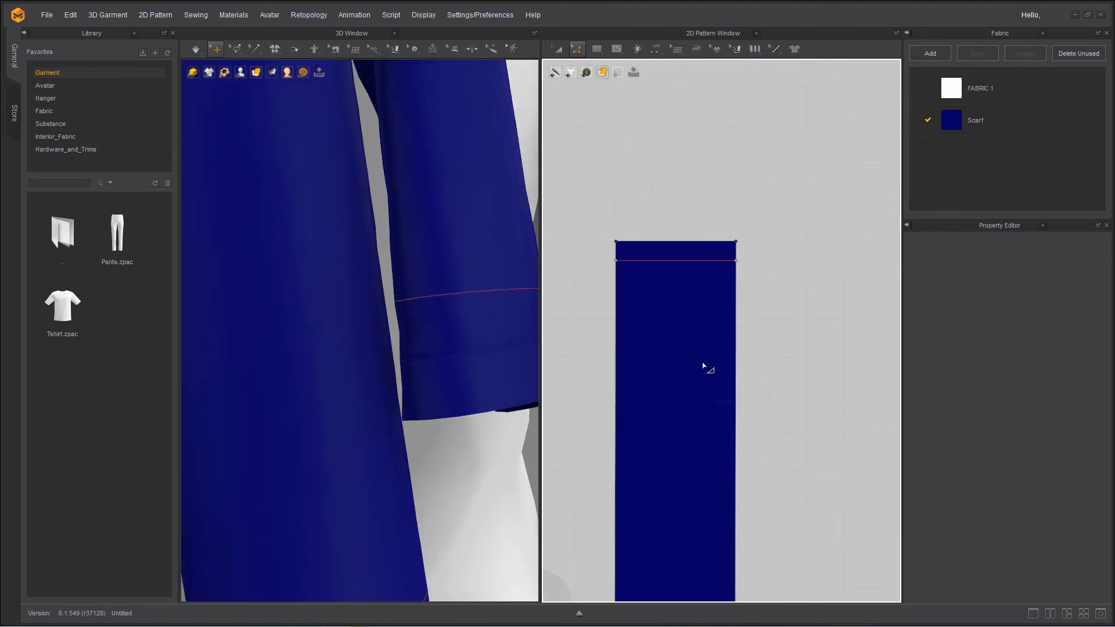
pyautogui.rightClick(674, 261)
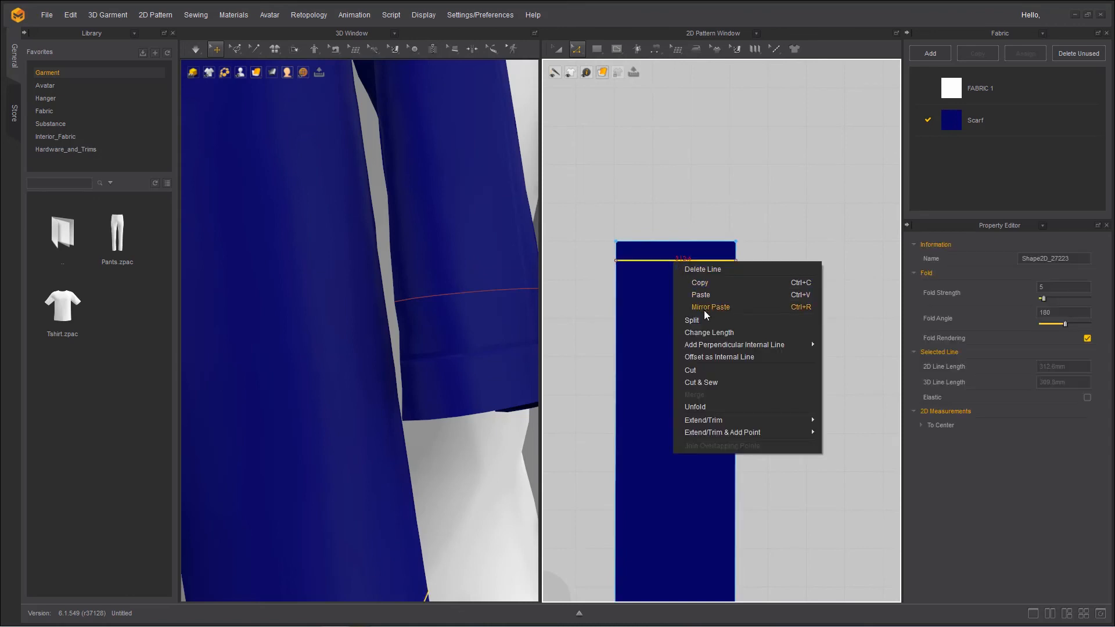
pyautogui.click(706, 358)
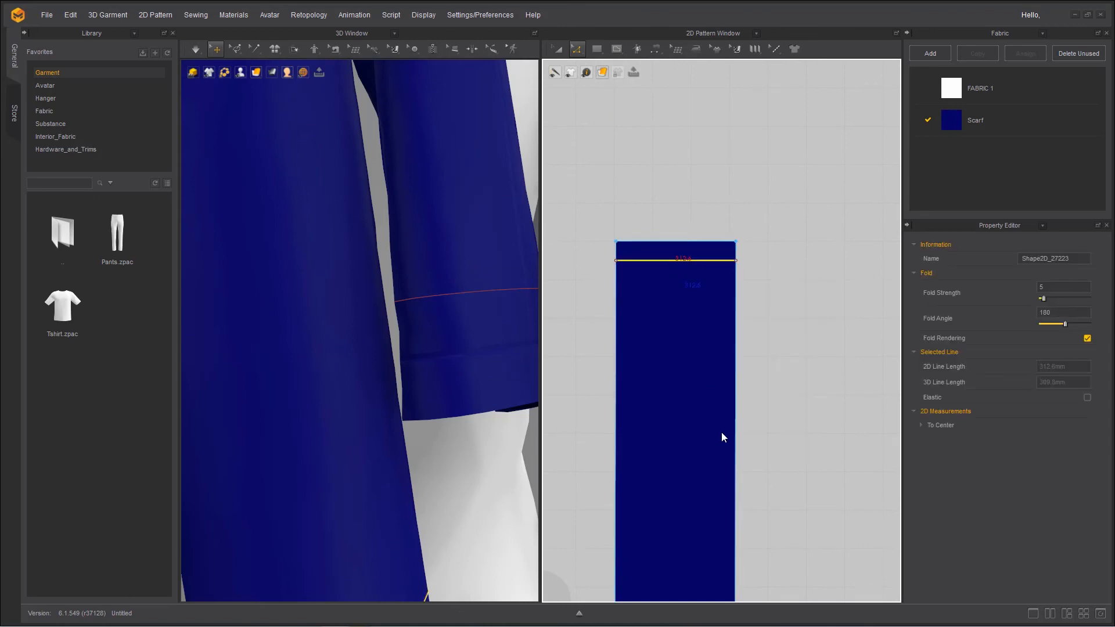
pyautogui.scroll(3, 361, 465)
pyautogui.scroll(2, 464, 296)
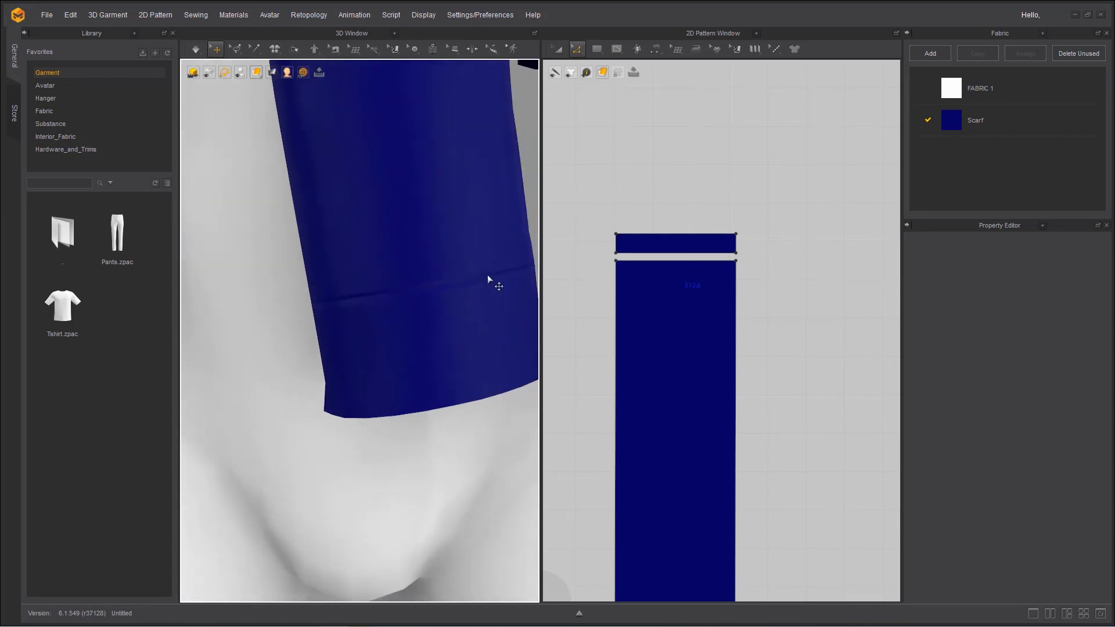
# Step: Set the fold angle to 360 and fold strength to 20 for the remaining internal line near the scarf's bottom edge
pyautogui.scroll(-5, 449, 342)
pyautogui.moveTo(372, 362); pyautogui.dragTo(361, 400, button='middle')
pyautogui.moveTo(644, 424); pyautogui.dragTo(650, 222, button='middle')
pyautogui.moveTo(639, 477); pyautogui.dragTo(640, 84, button='middle')
pyautogui.moveTo(685, 455); pyautogui.dragTo(681, 202, button='middle')
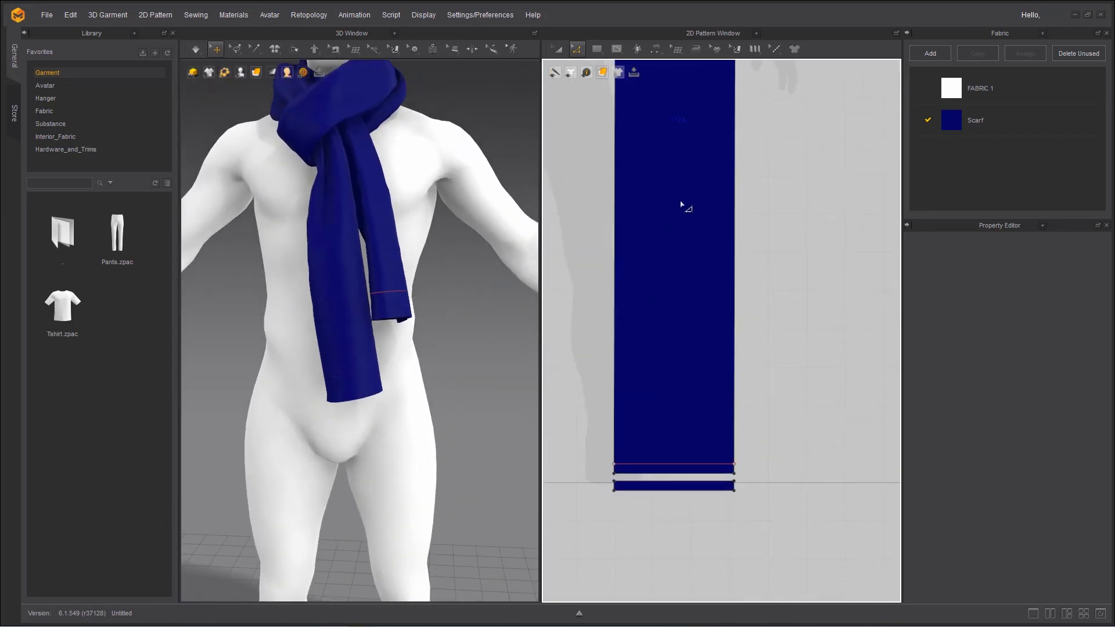
pyautogui.click(661, 465)
pyautogui.click(665, 465)
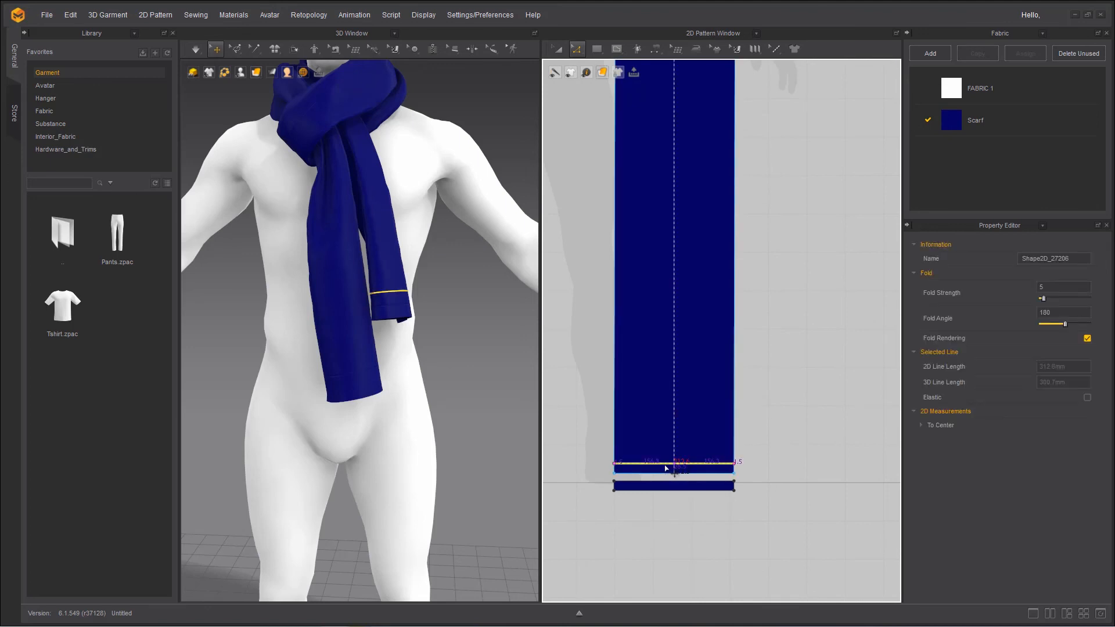
pyautogui.doubleClick(1052, 319)
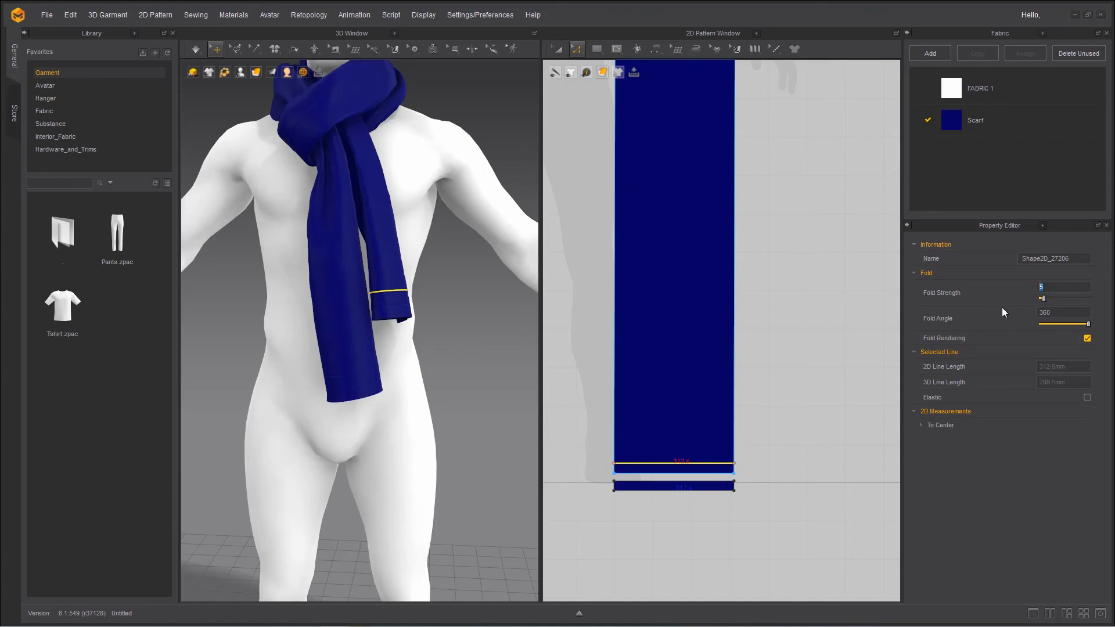
pyautogui.write('20')
pyautogui.press('Return')
# Step: Simulate the scarf briefly to apply the fold at the shorter end, stop the simulation and deselect the line
pyautogui.click(197, 51)
pyautogui.click(197, 51)
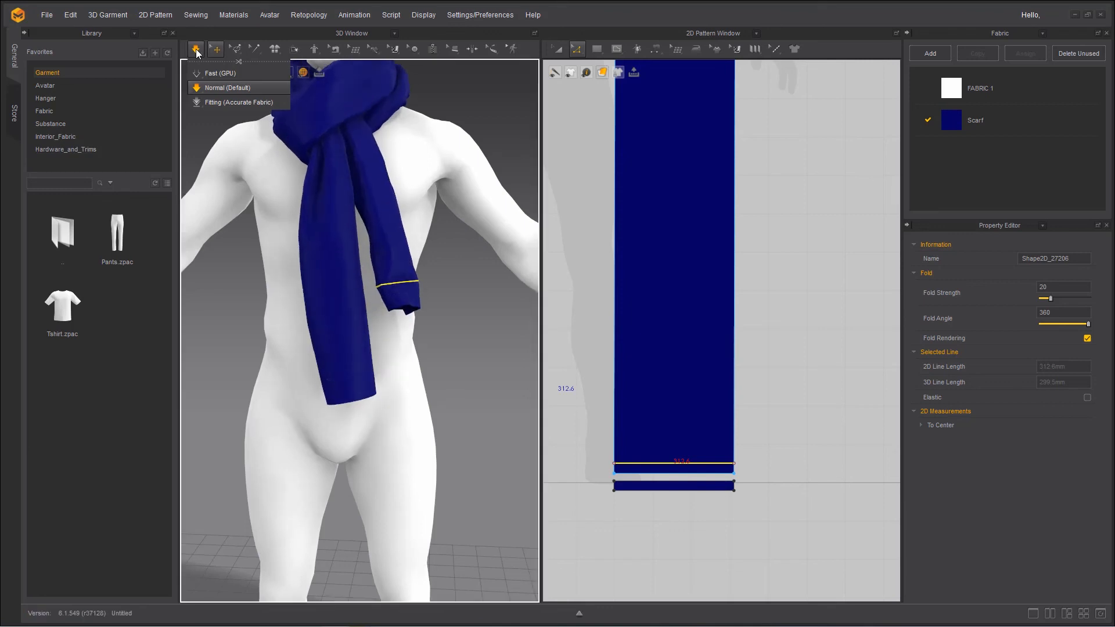
pyautogui.click(196, 51)
pyautogui.click(470, 372)
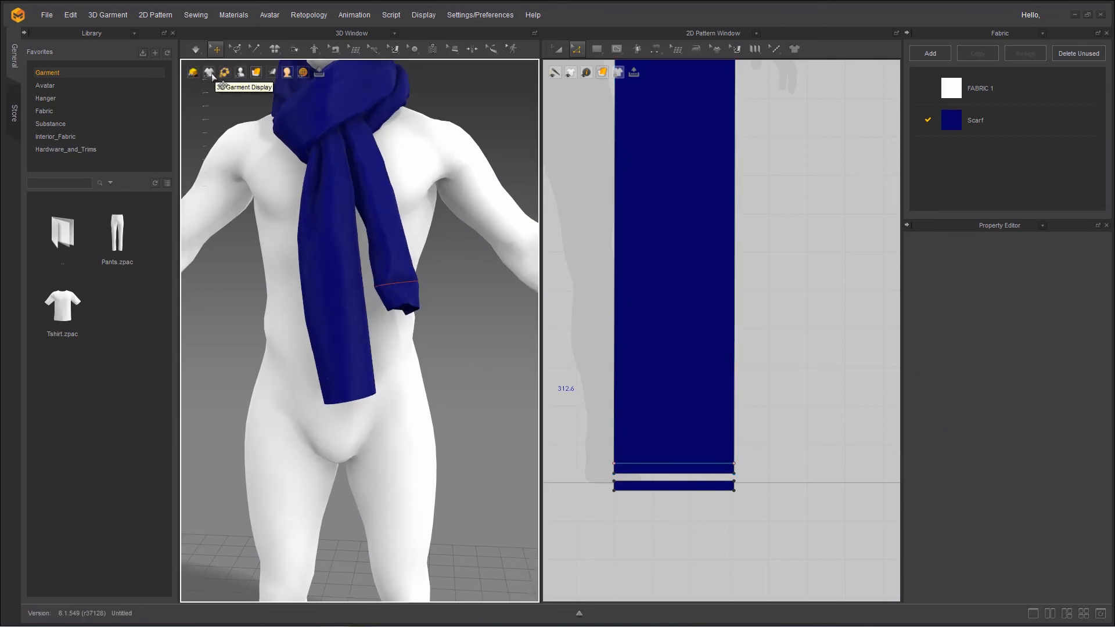
# Step: Hide the garment's internal lines in 3D and examine the seamed scarf ends up close and from a distance
pyautogui.moveTo(209, 73)
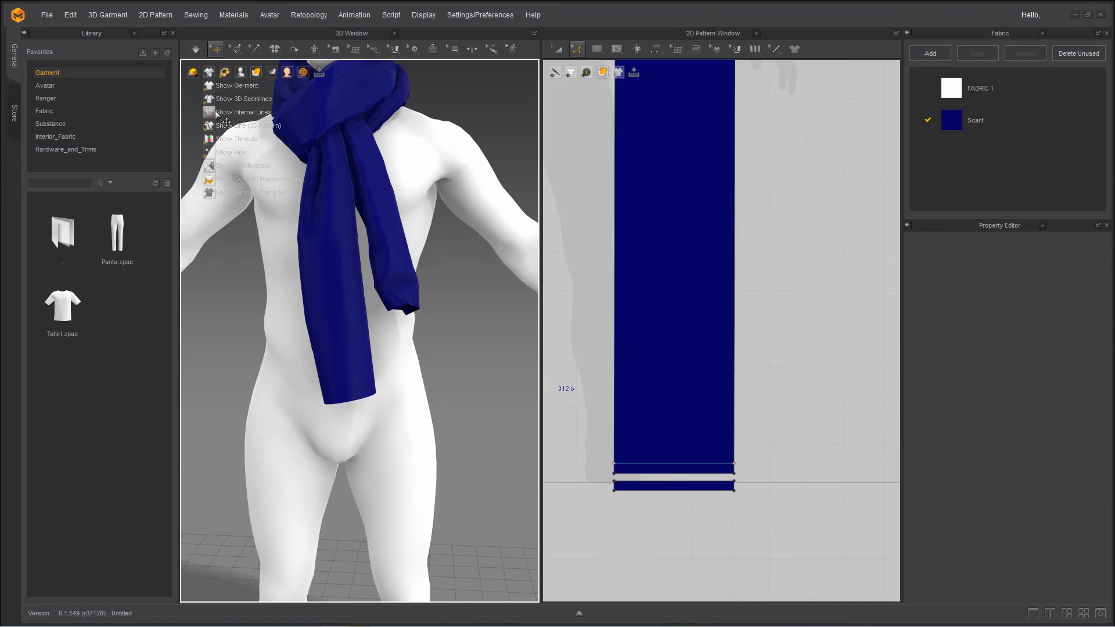
pyautogui.scroll(4, 435, 349)
pyautogui.moveTo(441, 367); pyautogui.dragTo(356, 365, button='right')
pyautogui.scroll(-4, 349, 365)
pyautogui.moveTo(375, 318); pyautogui.dragTo(454, 365, button='middle')
pyautogui.scroll(-5, 454, 365)
pyautogui.moveTo(441, 361); pyautogui.dragTo(390, 369, button='right')
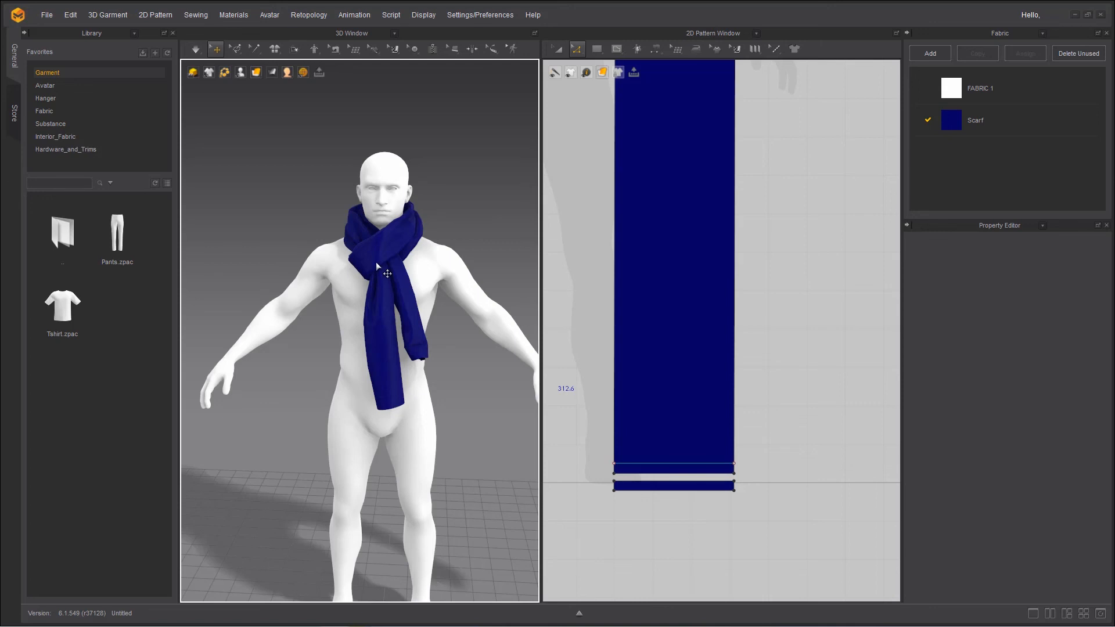
# Step: Change the Scarf fabric's colour to the brown Orange 4 swatch from the default palette
pyautogui.click(954, 123)
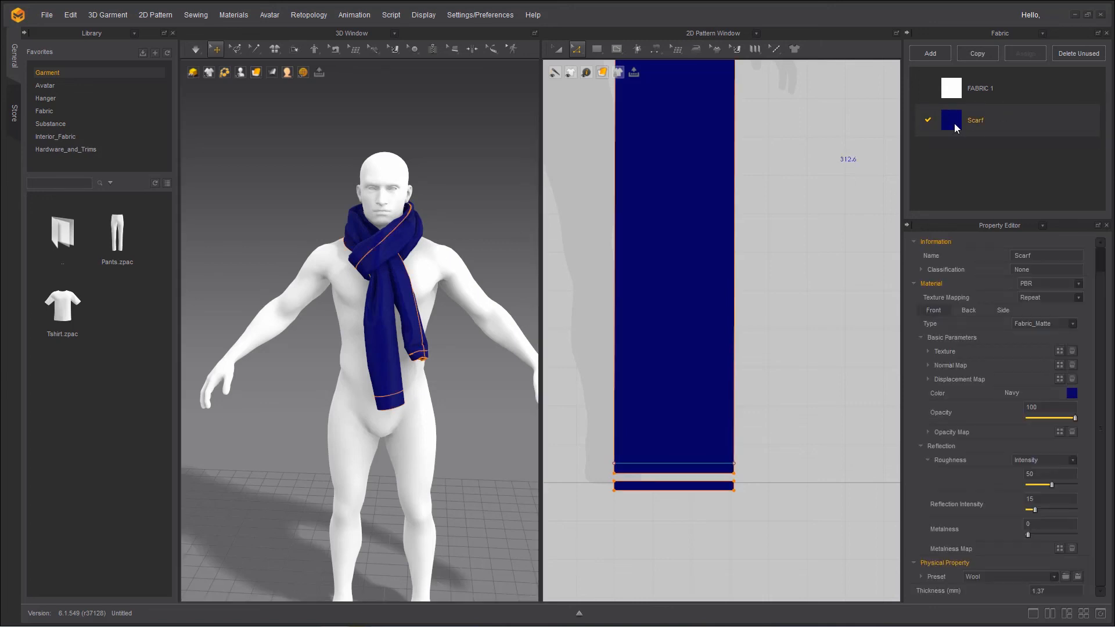
pyautogui.click(1071, 393)
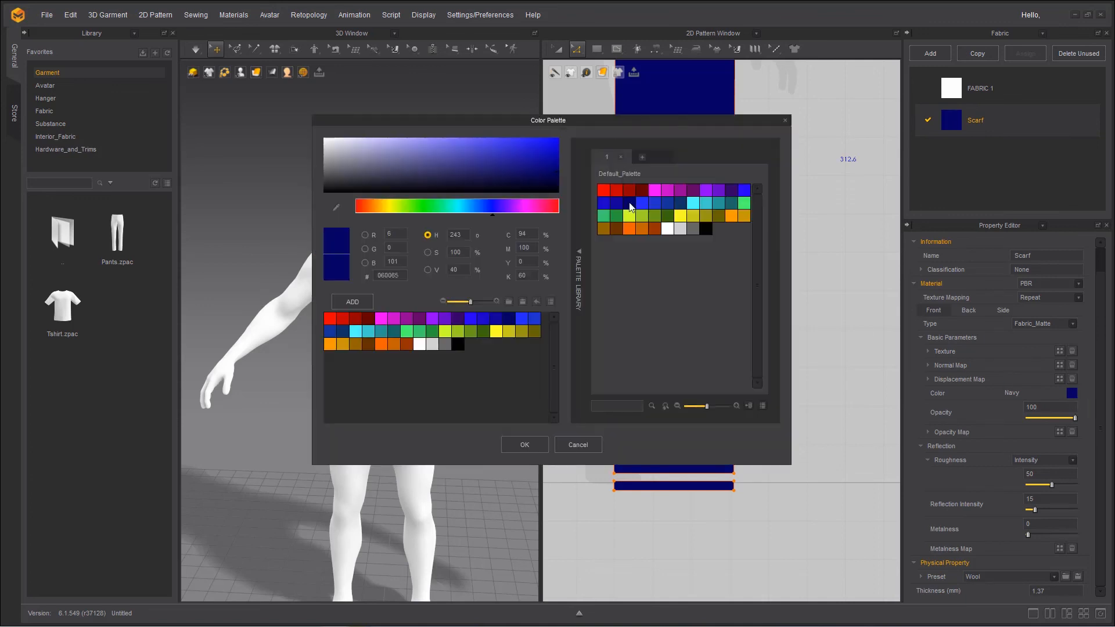
pyautogui.click(618, 230)
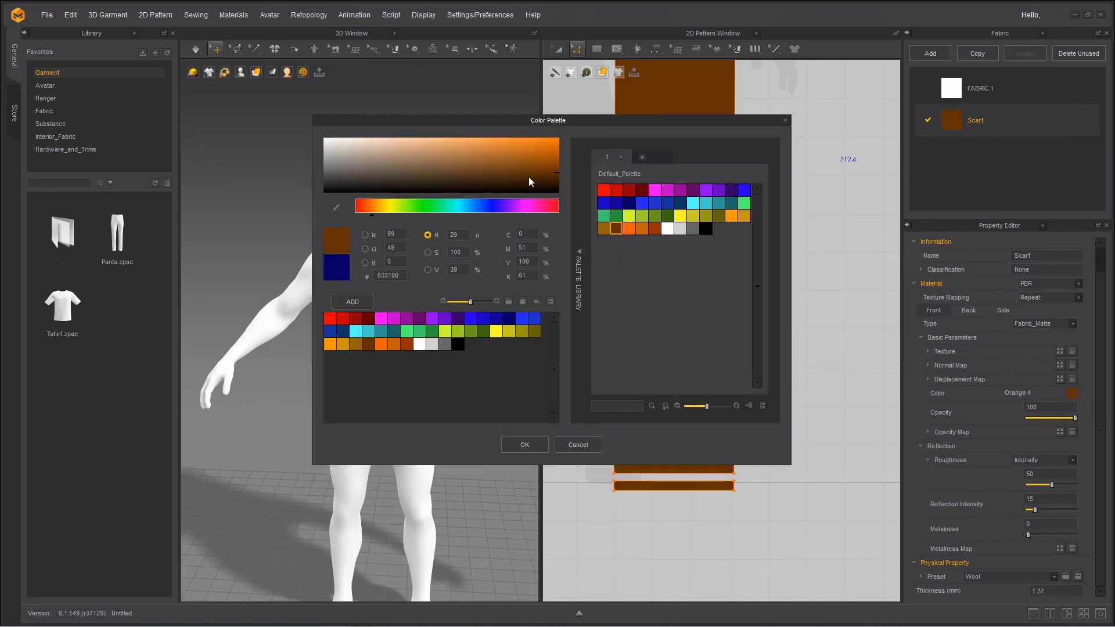
pyautogui.click(505, 450)
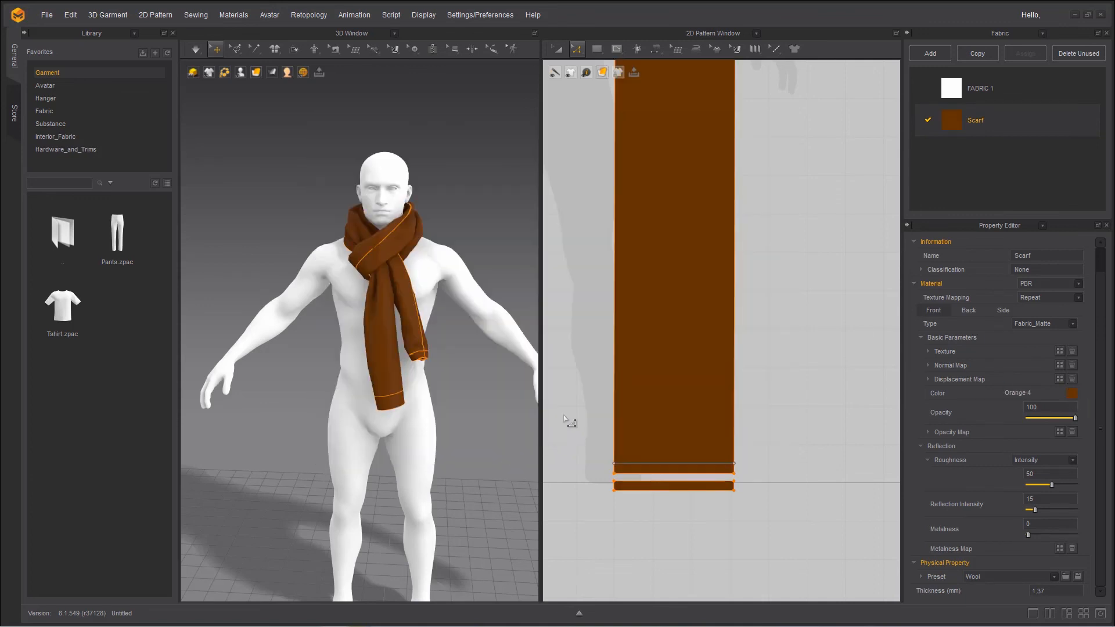
# Step: Darken the Scarf fabric's colour to deep brown #391B00 and deselect the fabric
pyautogui.click(1072, 394)
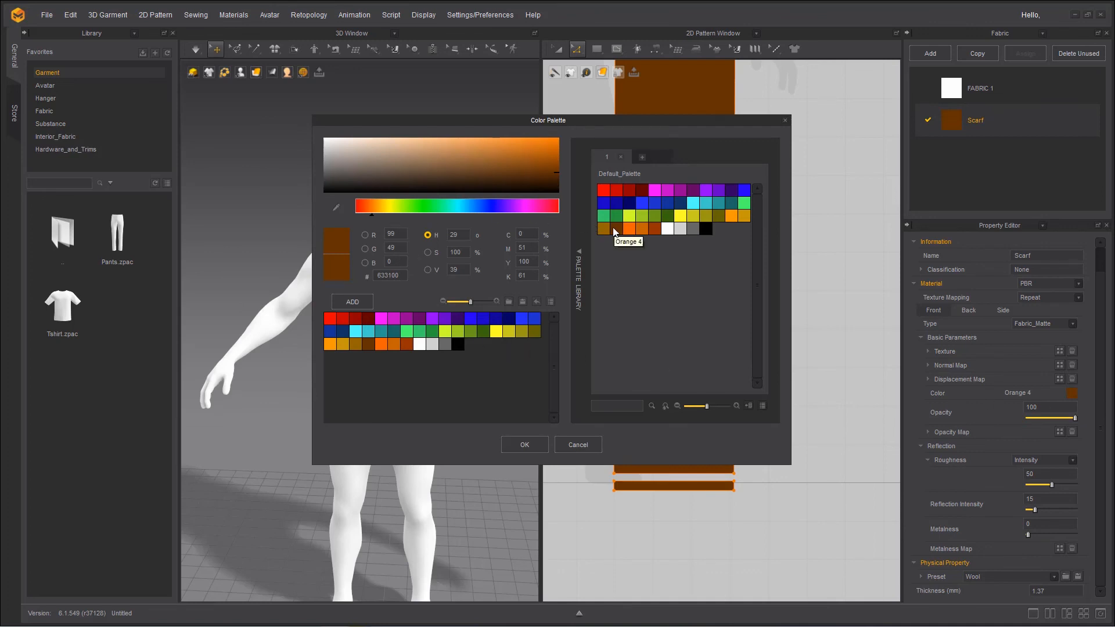
pyautogui.click(556, 180)
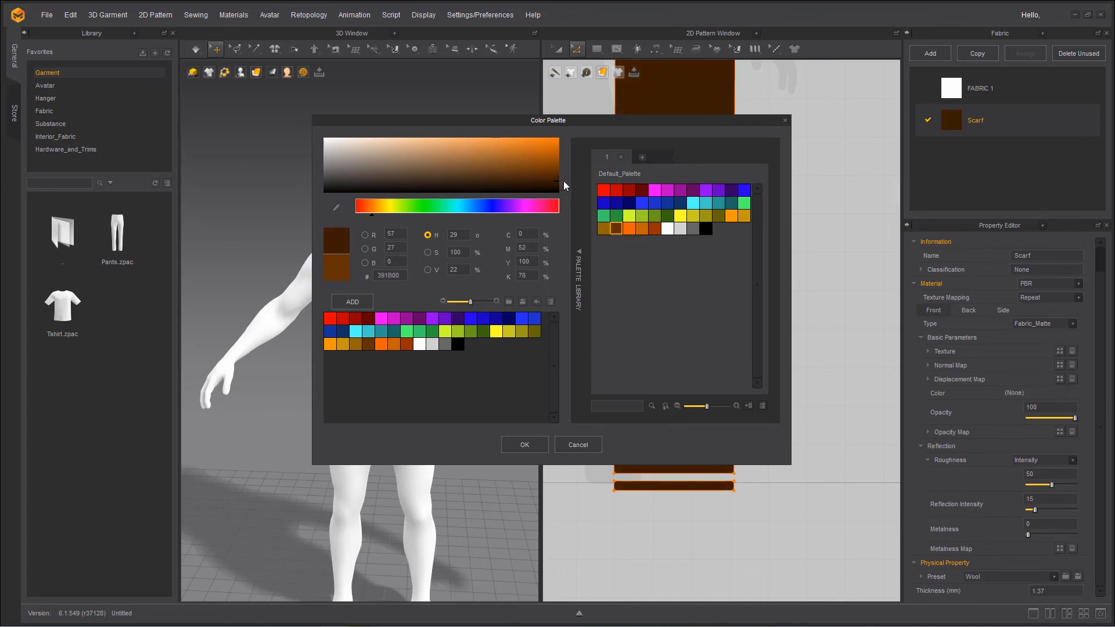
pyautogui.click(525, 445)
pyautogui.click(290, 469)
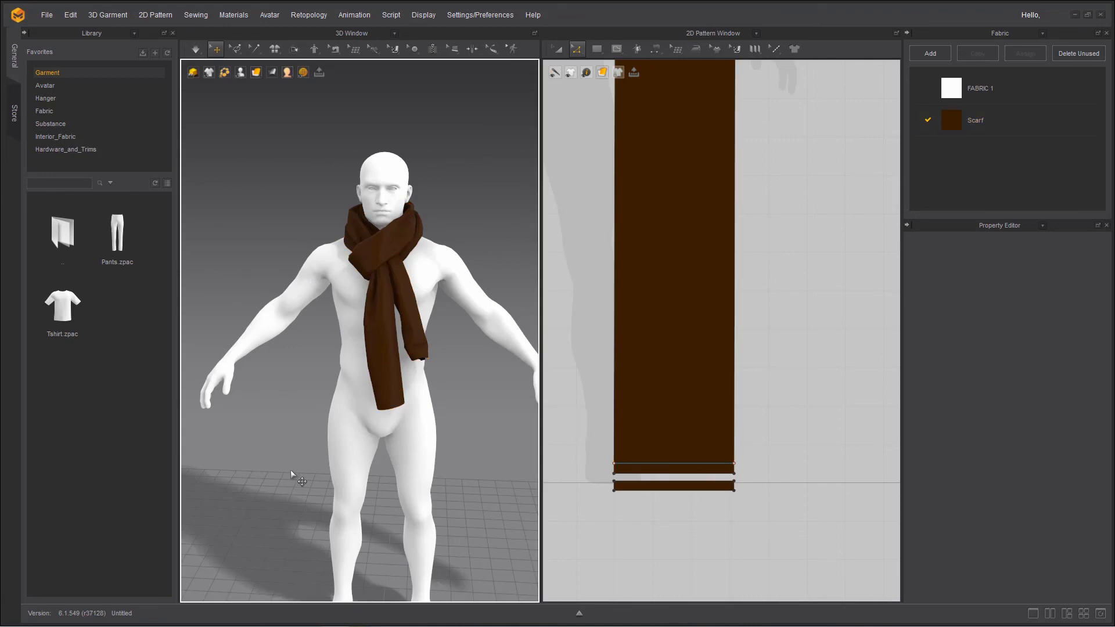
# Step: Simulate the scarf and tug its shorter end and the side of the neck loop to adjust the drape
pyautogui.scroll(5, 289, 443)
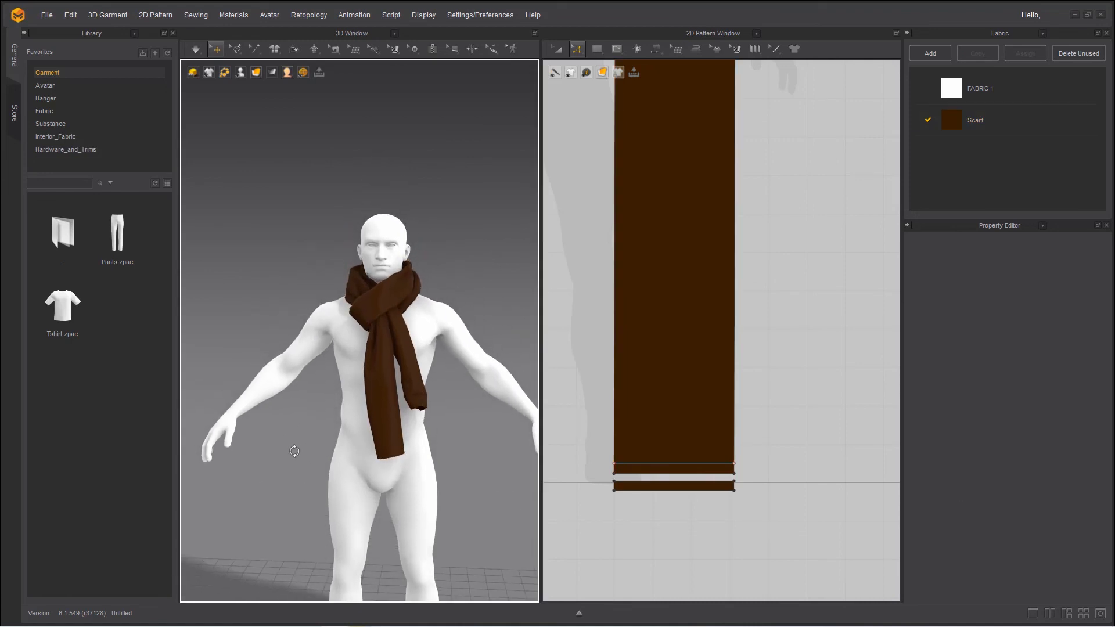
pyautogui.moveTo(355, 418); pyautogui.dragTo(353, 372, button='middle')
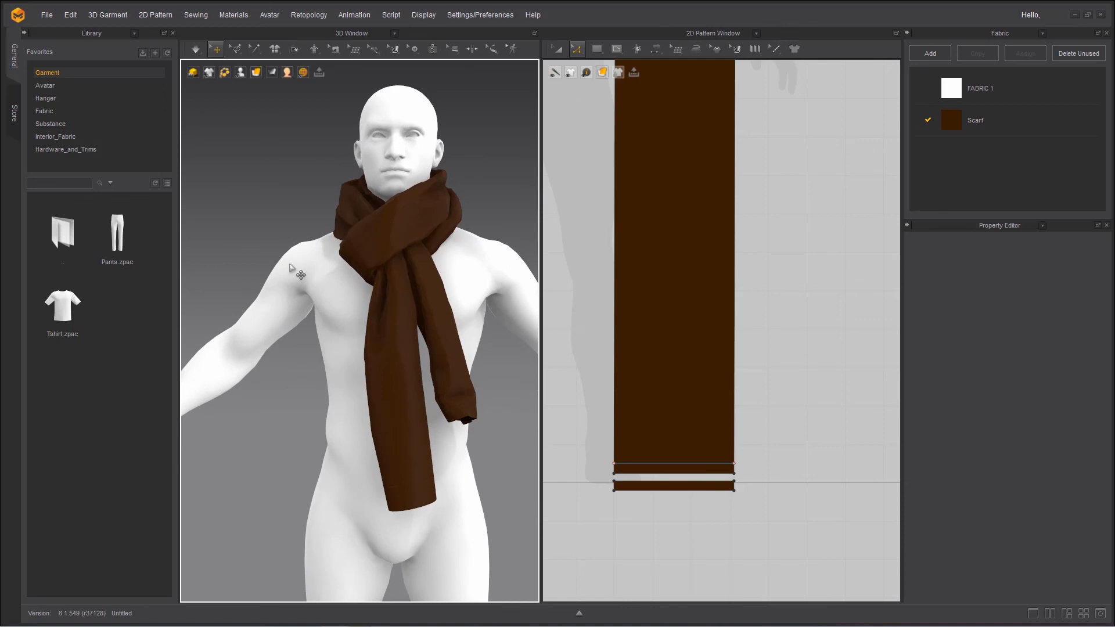
pyautogui.scroll(-4, 336, 346)
pyautogui.moveTo(359, 339); pyautogui.dragTo(332, 343, button='right')
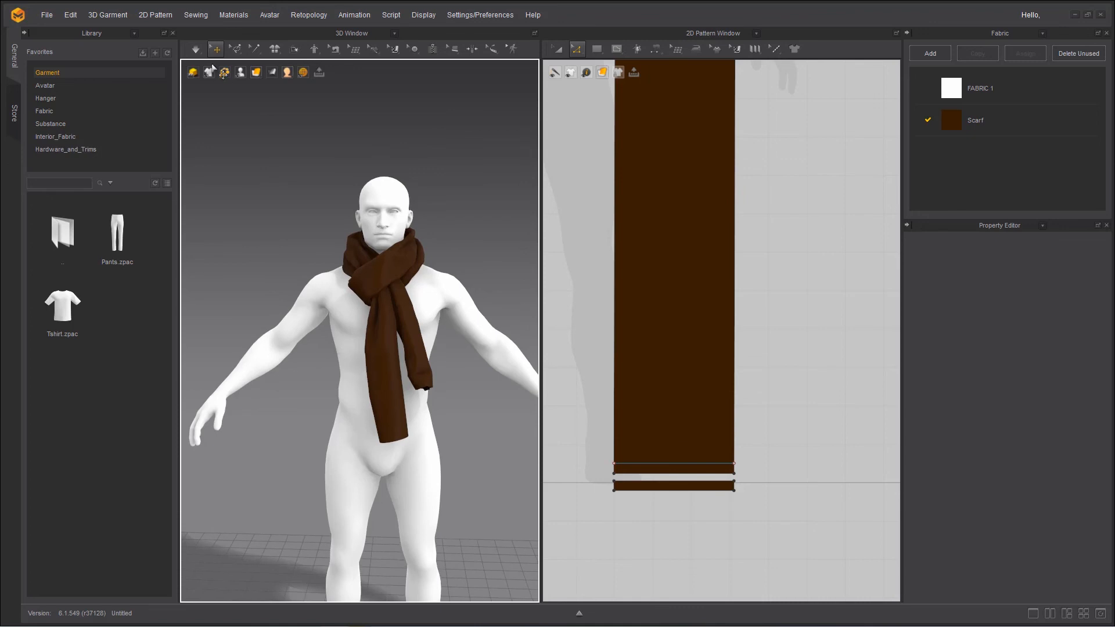
pyautogui.click(199, 51)
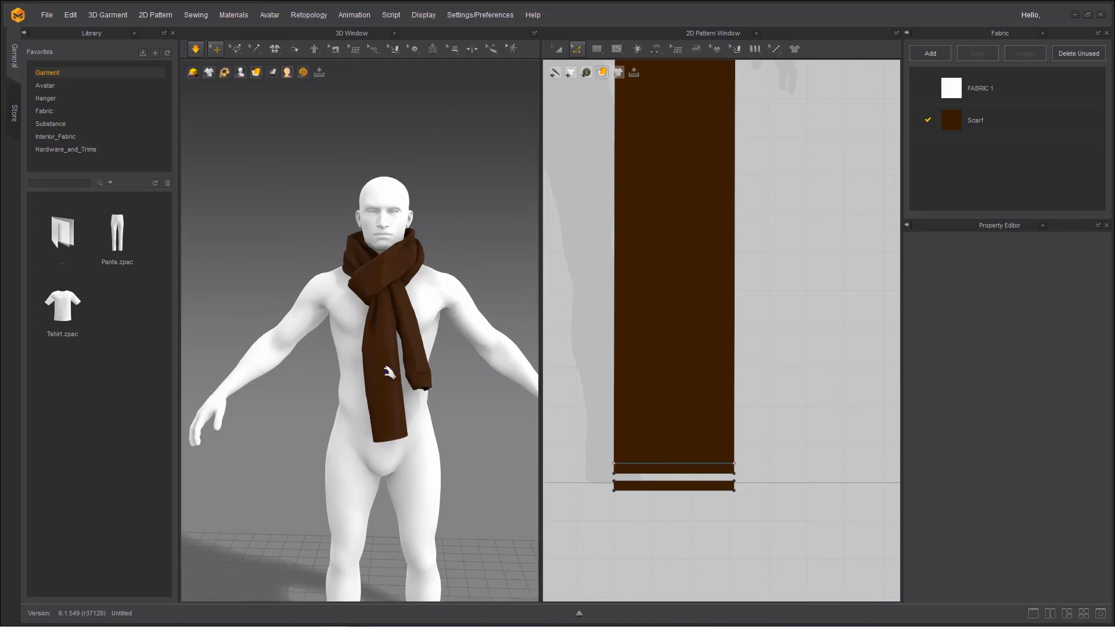
pyautogui.moveTo(400, 373); pyautogui.dragTo(368, 401, button='right')
pyautogui.click(363, 436)
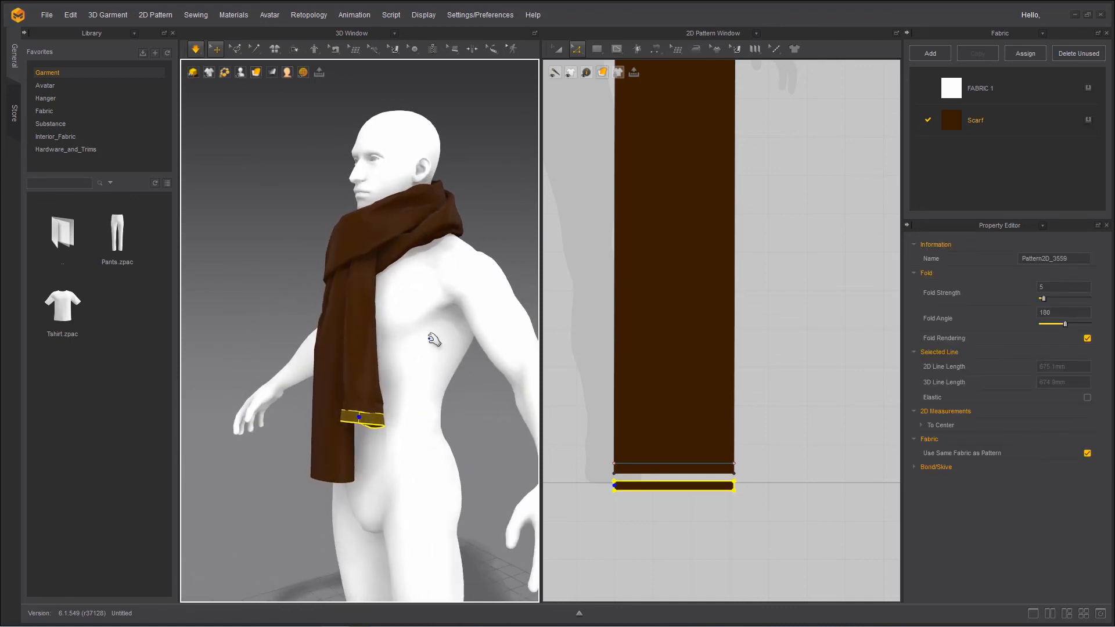
pyautogui.moveTo(434, 340); pyautogui.dragTo(433, 272, button='right')
pyautogui.click(420, 257)
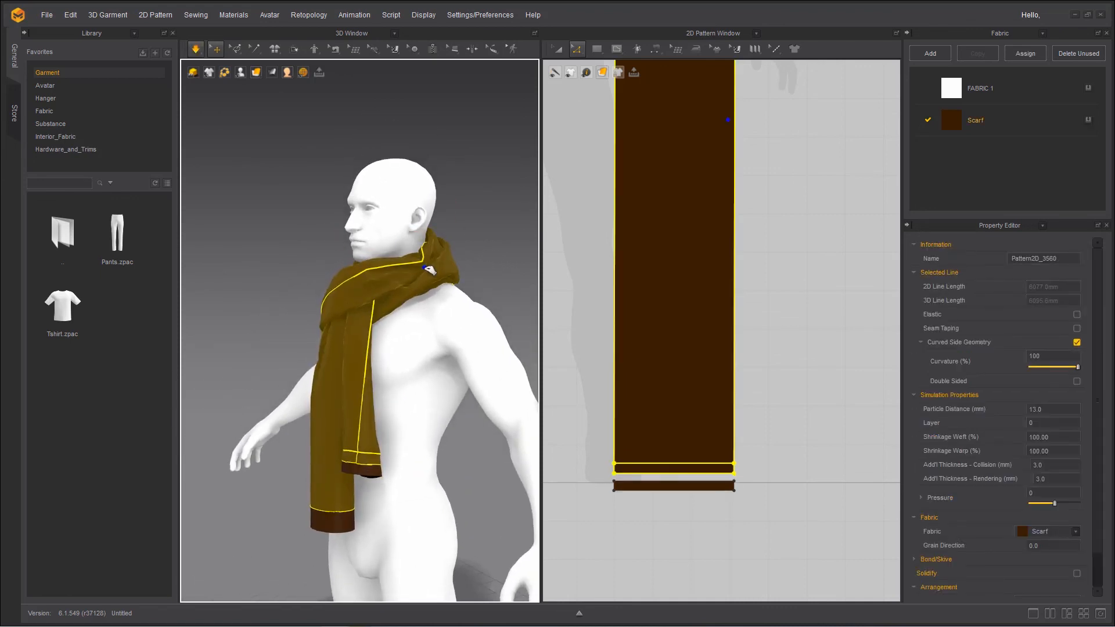
# Step: Pull the front of the neck loop downward in simulation to refine its folds, stop the simulation and deselect the scarf
pyautogui.moveTo(271, 325); pyautogui.dragTo(320, 254, button='right')
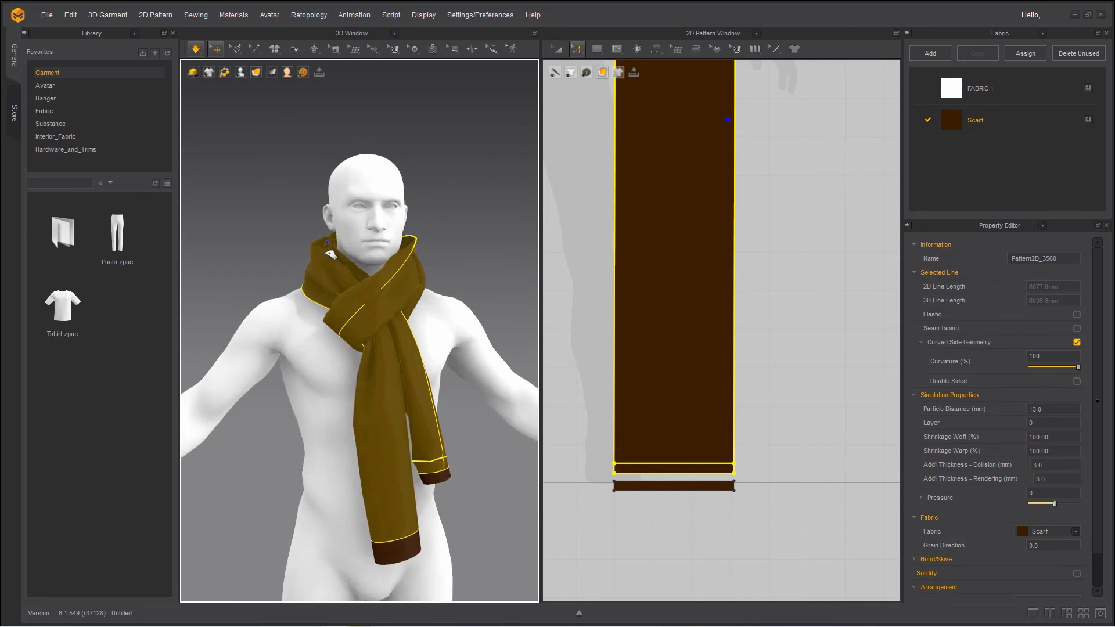
pyautogui.moveTo(329, 252); pyautogui.dragTo(349, 342)
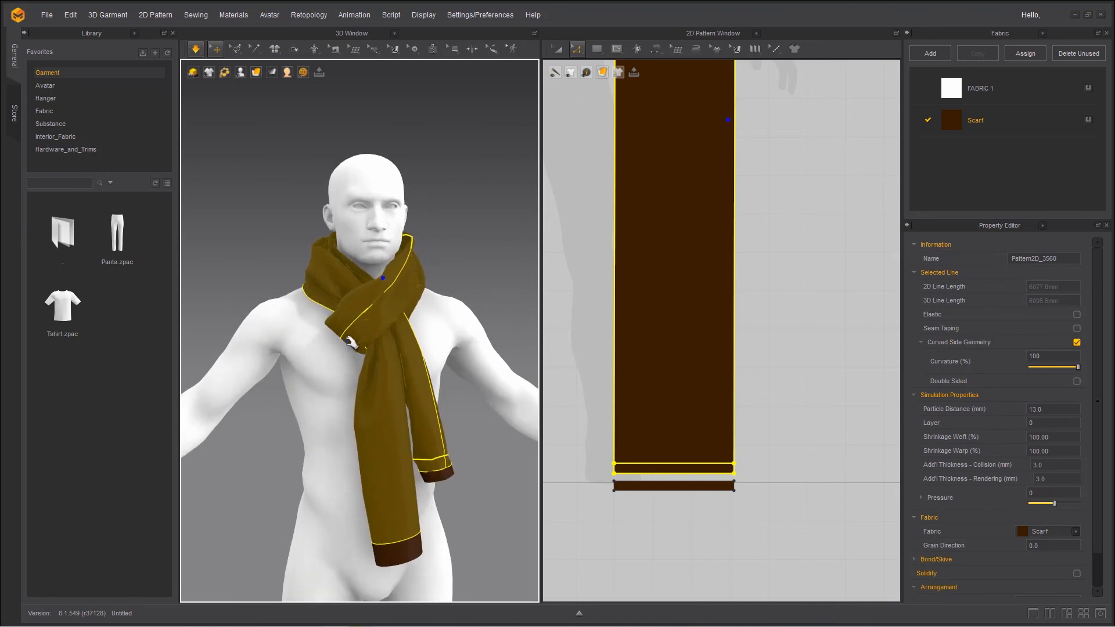
pyautogui.press('space')
pyautogui.scroll(-2, 418, 327)
pyautogui.moveTo(392, 333); pyautogui.dragTo(363, 318, button='right')
pyautogui.press('space')
pyautogui.moveTo(363, 319); pyautogui.dragTo(380, 354, button='middle')
pyautogui.moveTo(352, 325); pyautogui.dragTo(340, 349)
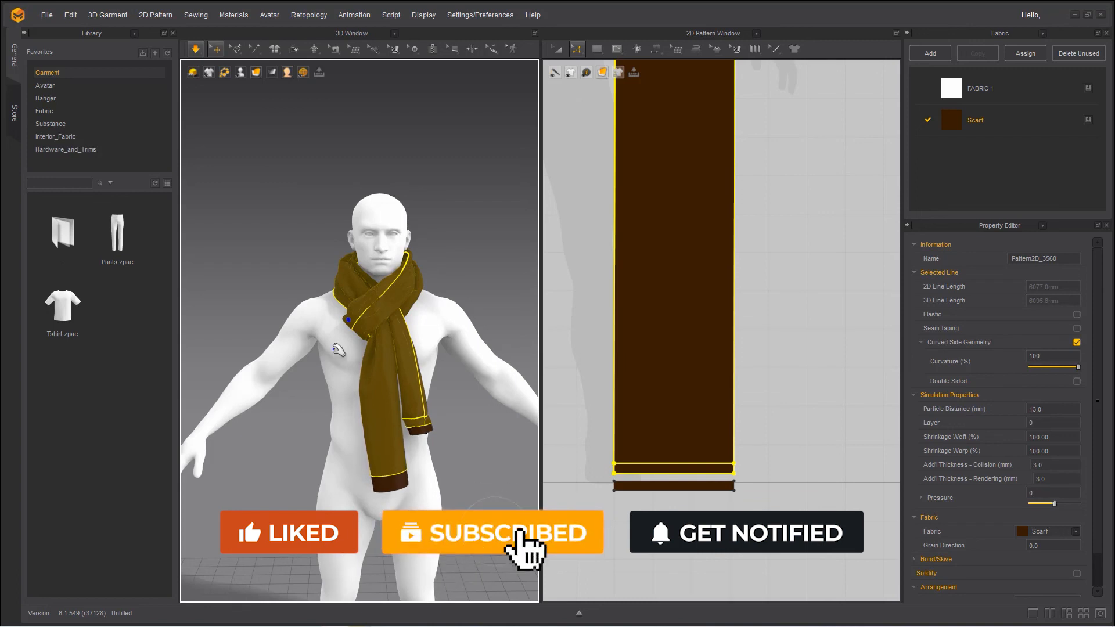
pyautogui.click(197, 51)
pyautogui.click(230, 209)
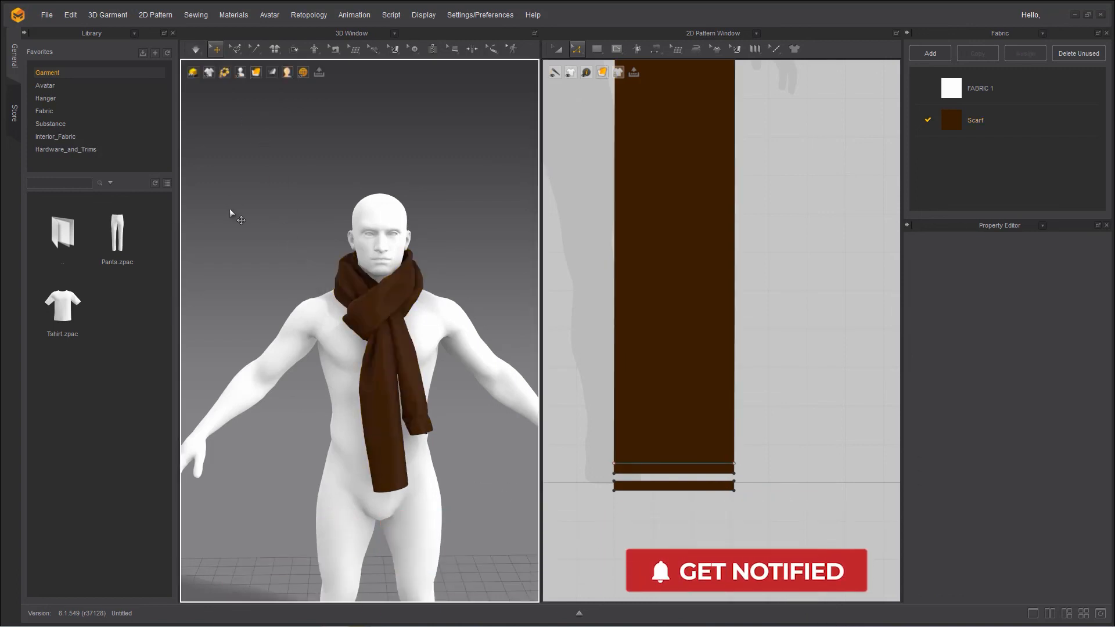